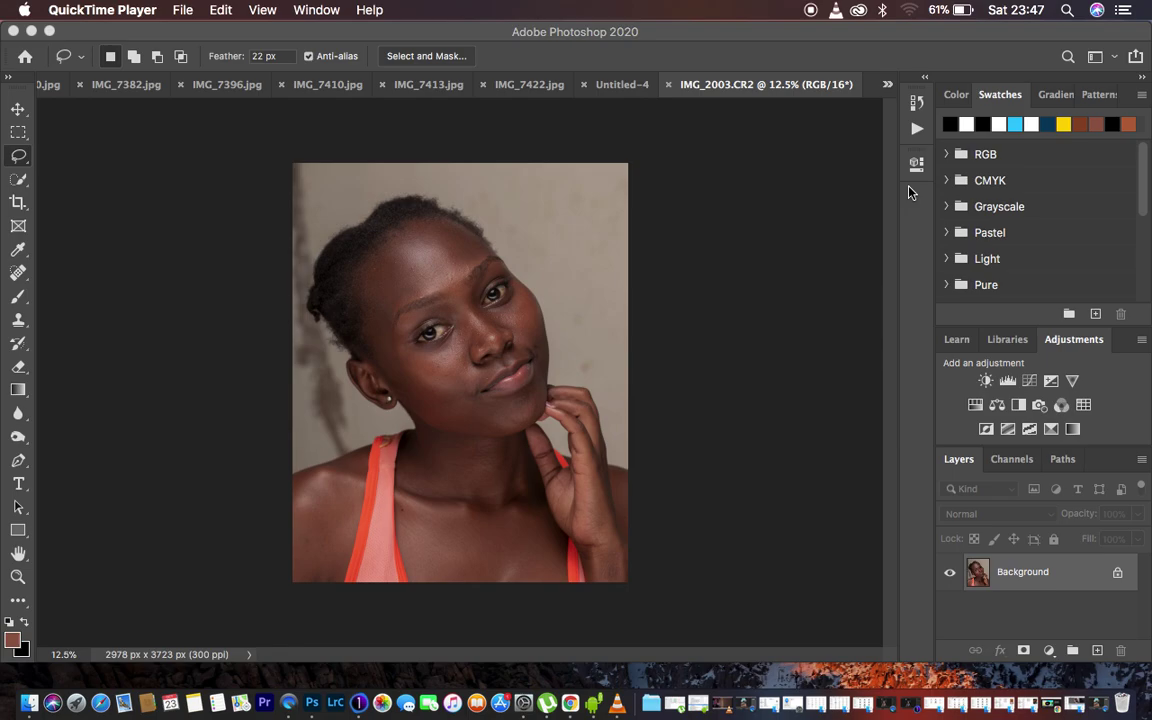
# Run the FS 16 BIT action from the Ronnix retouching set on the portrait
pyautogui.click(918, 128)
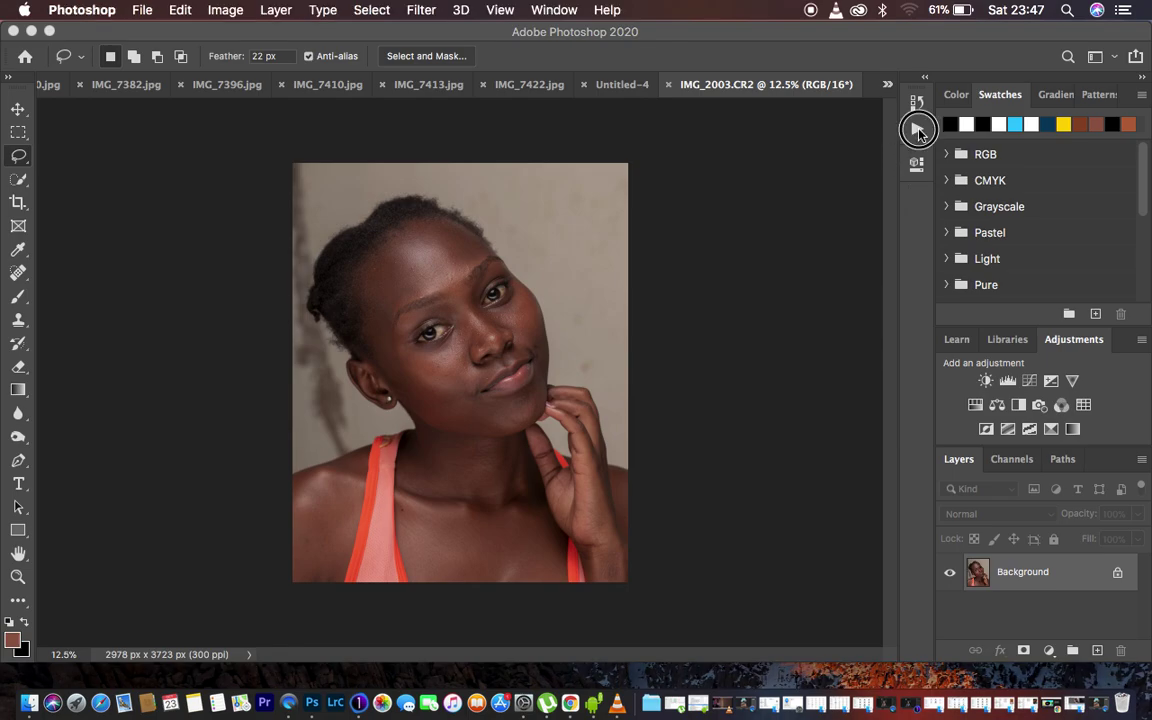
pyautogui.click(918, 130)
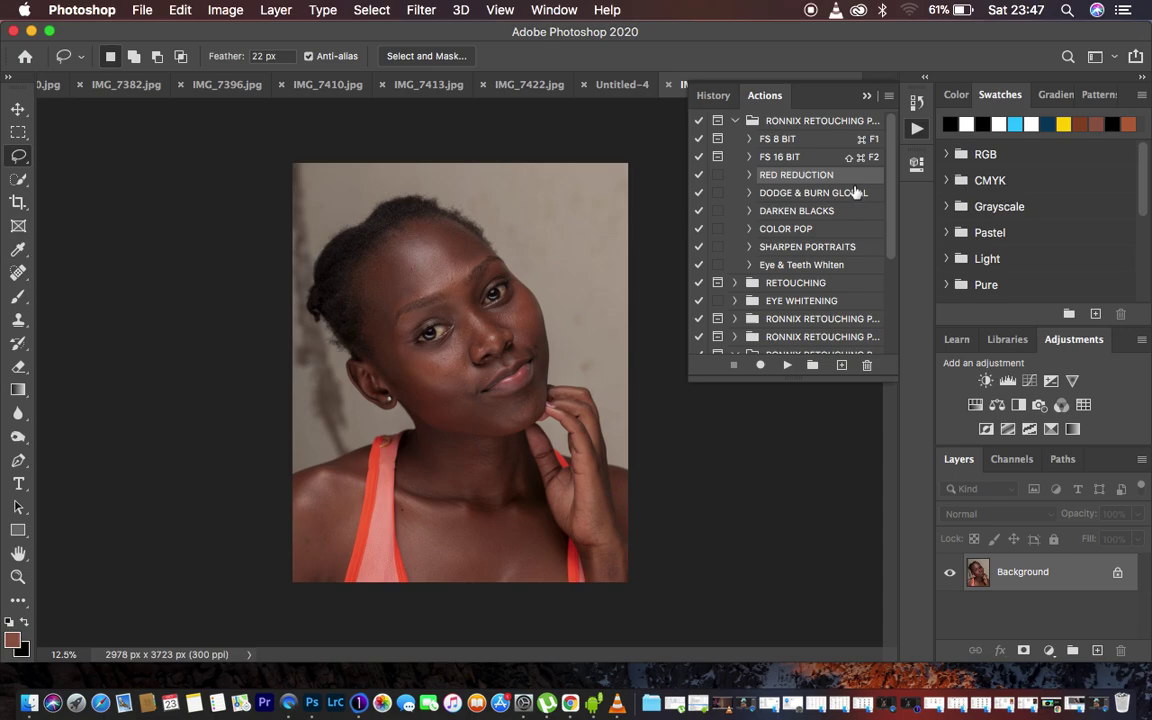
pyautogui.click(795, 160)
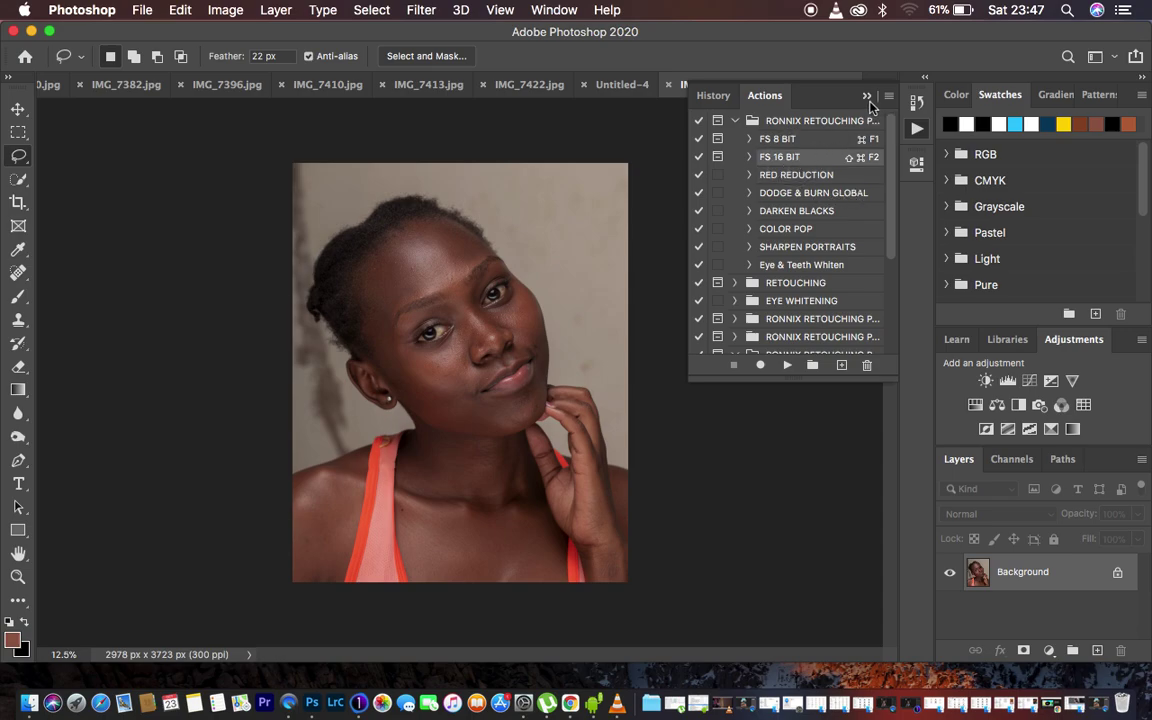
pyautogui.click(867, 96)
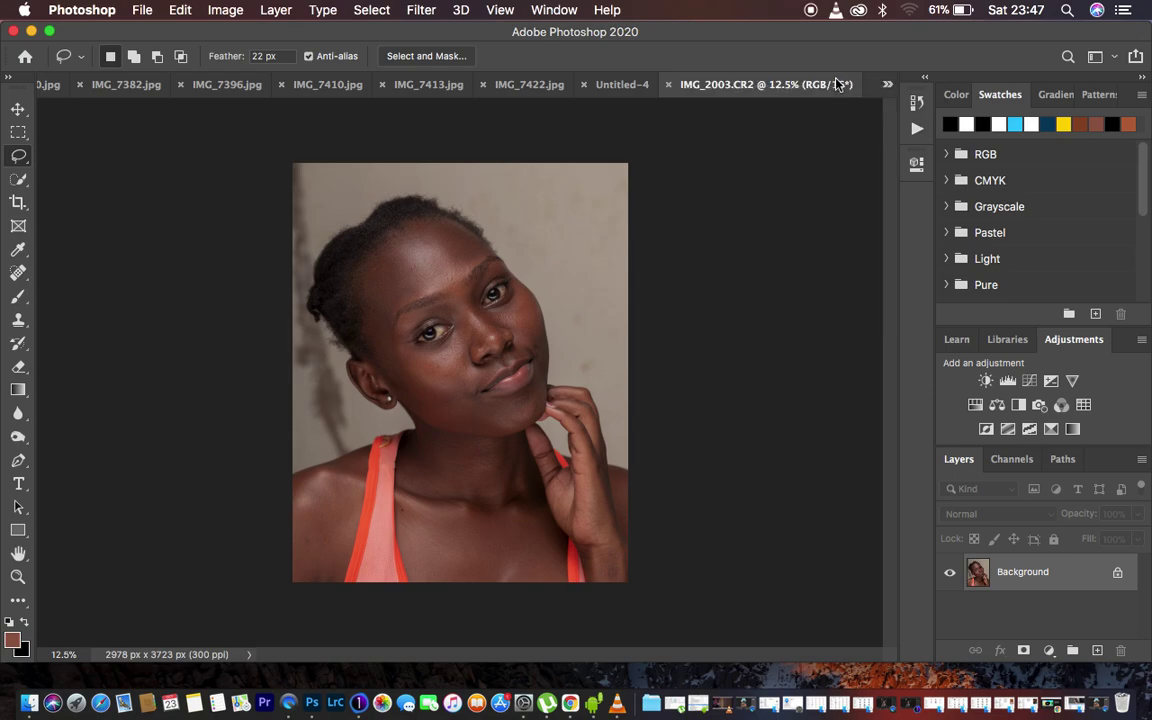
pyautogui.click(916, 127)
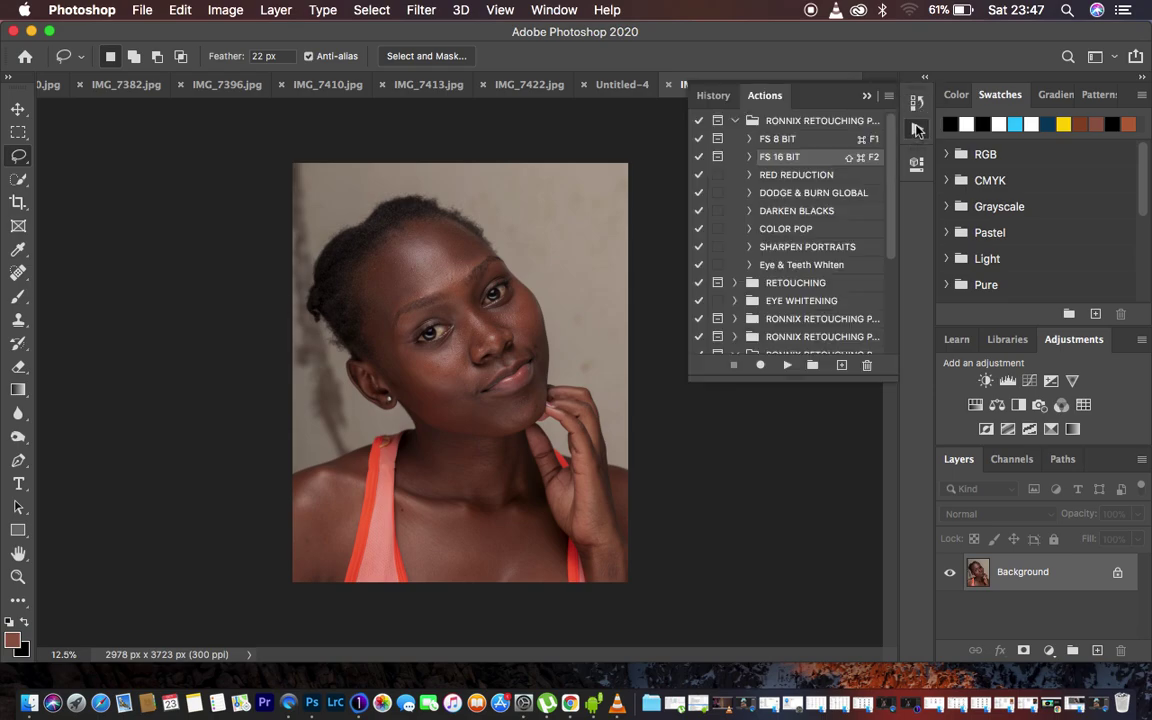
pyautogui.click(787, 366)
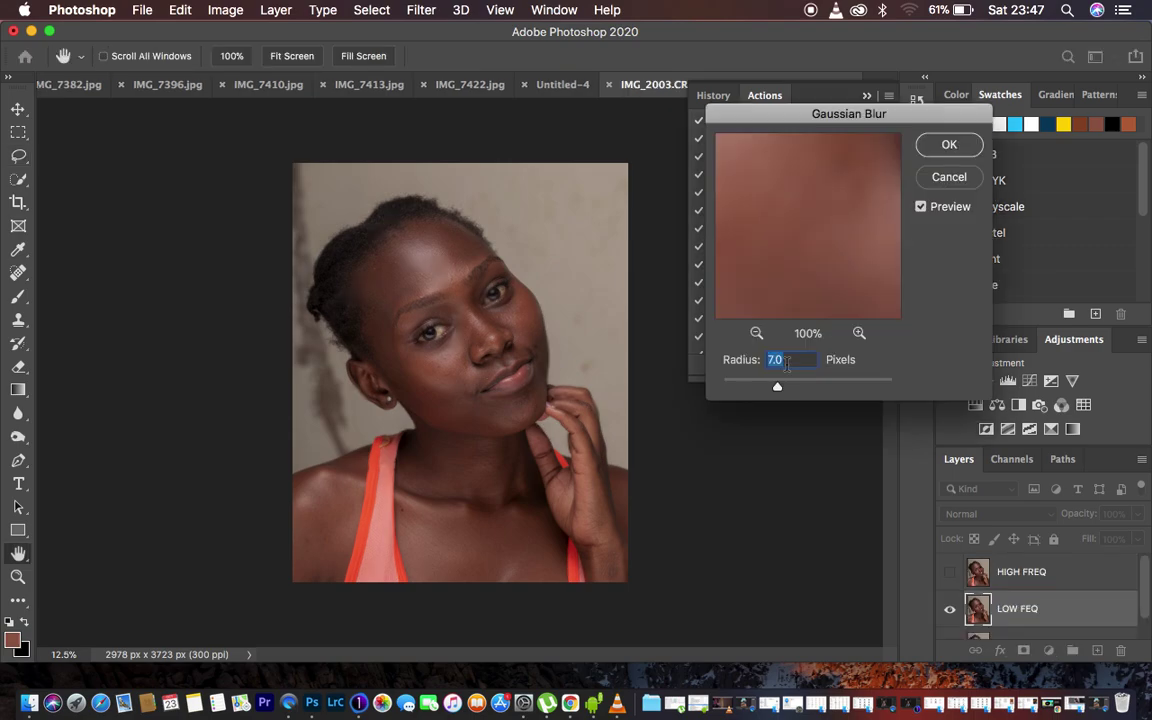
# Compare Gaussian Blur radii of 0.1 and 6.2 pixels on the LOW FEQ layer
pyautogui.moveTo(828, 117); pyautogui.dragTo(781, 107)
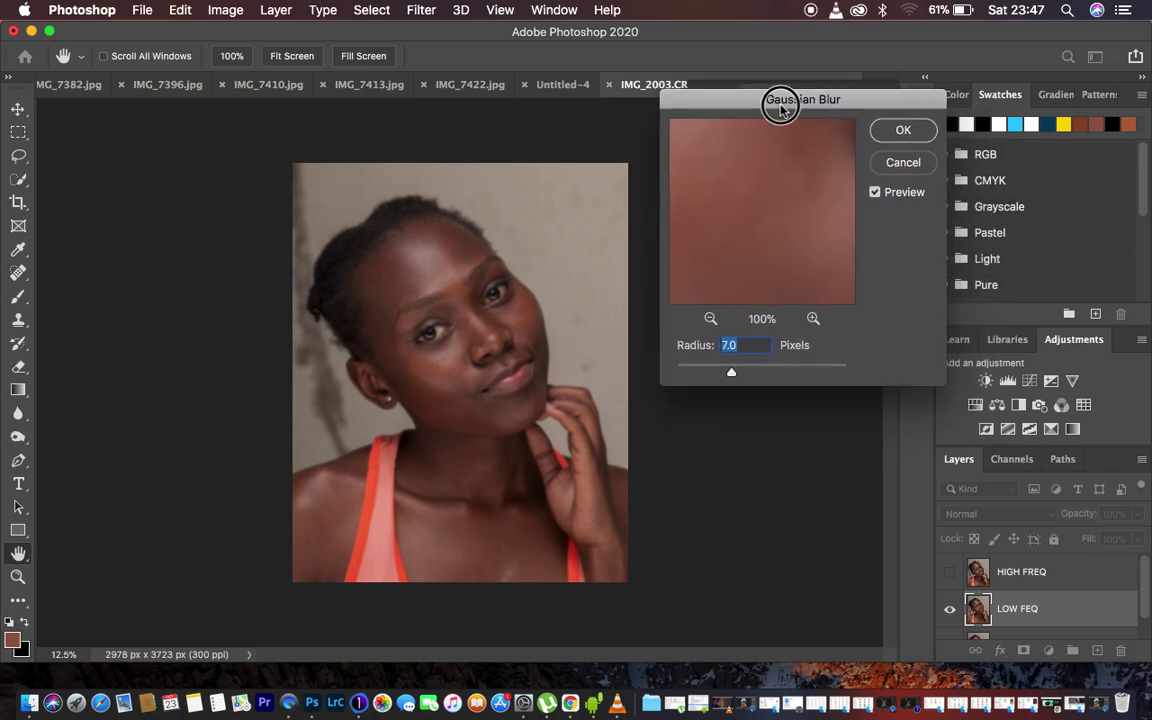
pyautogui.moveTo(731, 372); pyautogui.dragTo(661, 371)
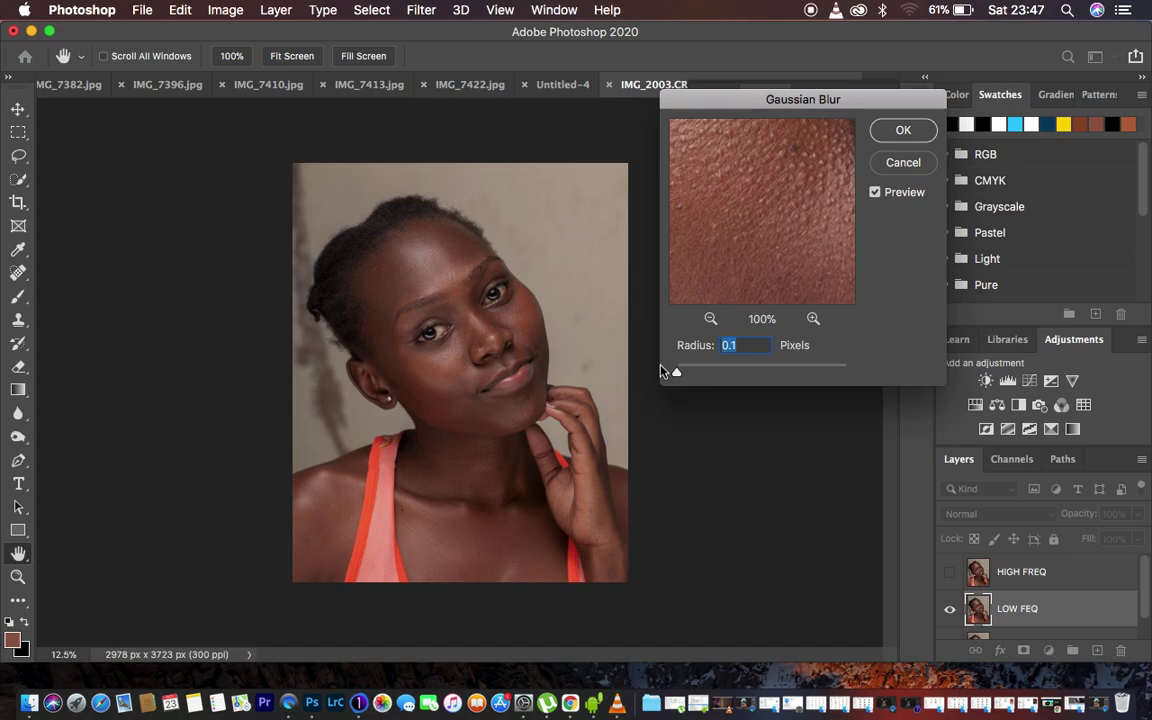
pyautogui.moveTo(680, 373); pyautogui.dragTo(732, 376)
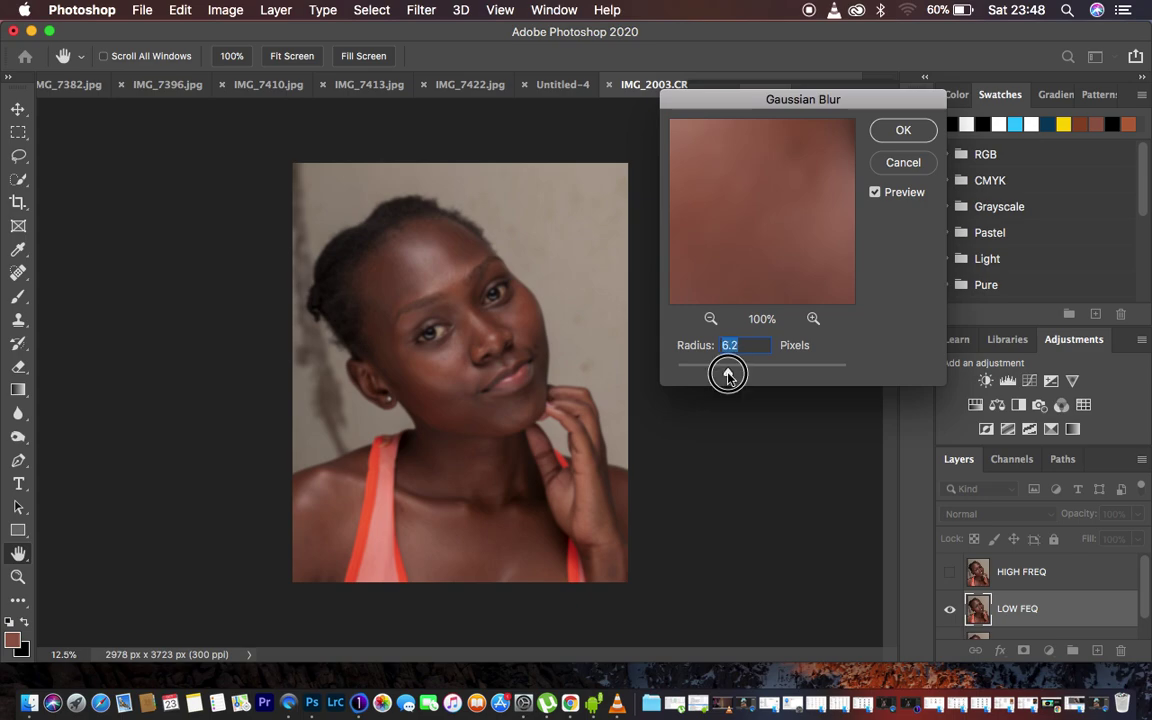
pyautogui.moveTo(728, 374); pyautogui.dragTo(630, 377)
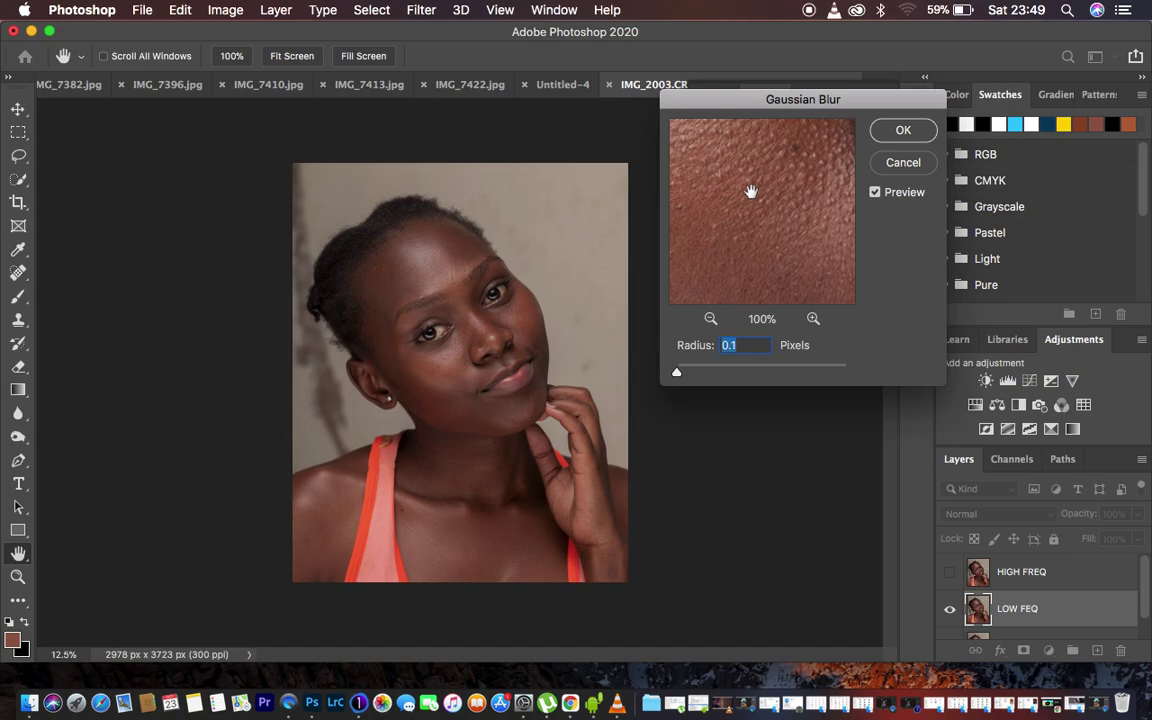
# Examine the skin texture around the eyes, nose and cheeks up close with the blur radius at its minimum
pyautogui.click(499, 316)
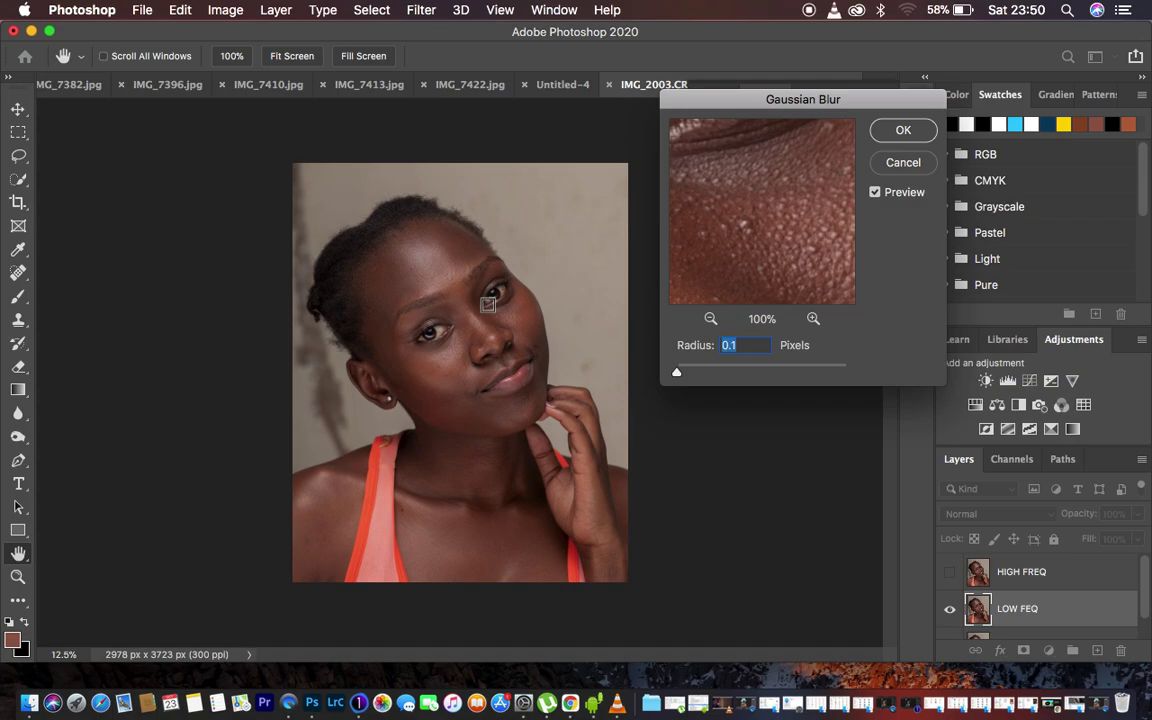
pyautogui.click(711, 318)
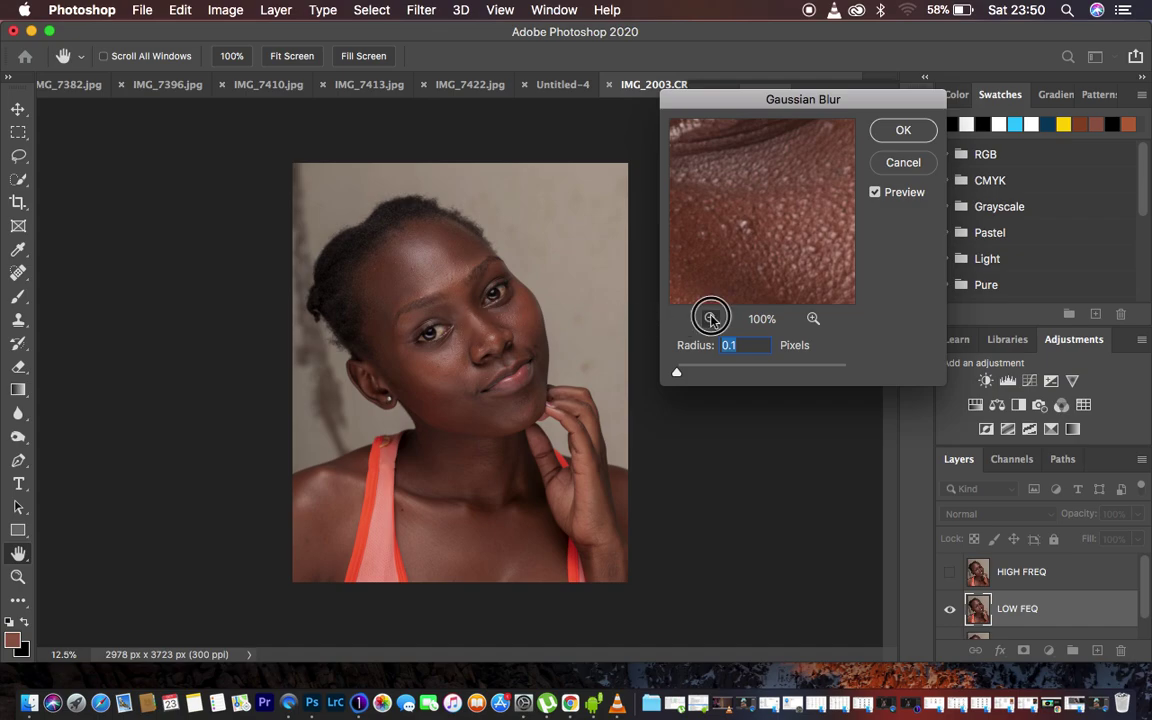
pyautogui.click(711, 318)
pyautogui.click(712, 319)
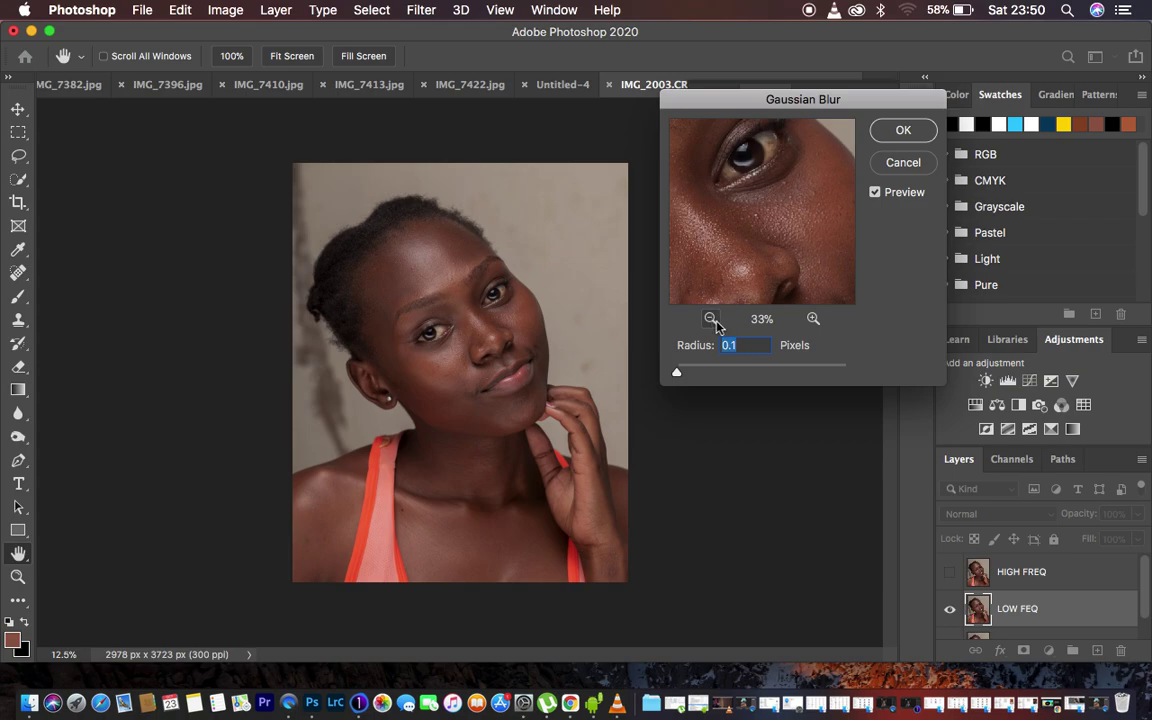
pyautogui.moveTo(720, 262); pyautogui.dragTo(767, 249)
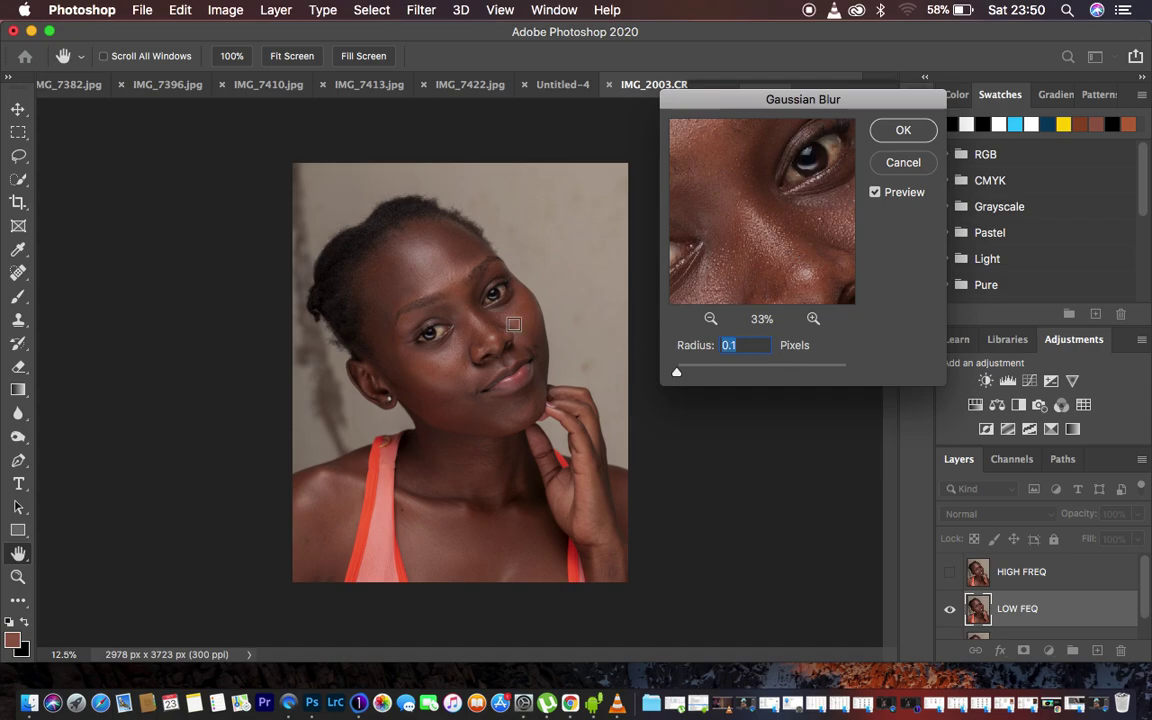
pyautogui.scroll(5, 513, 325)
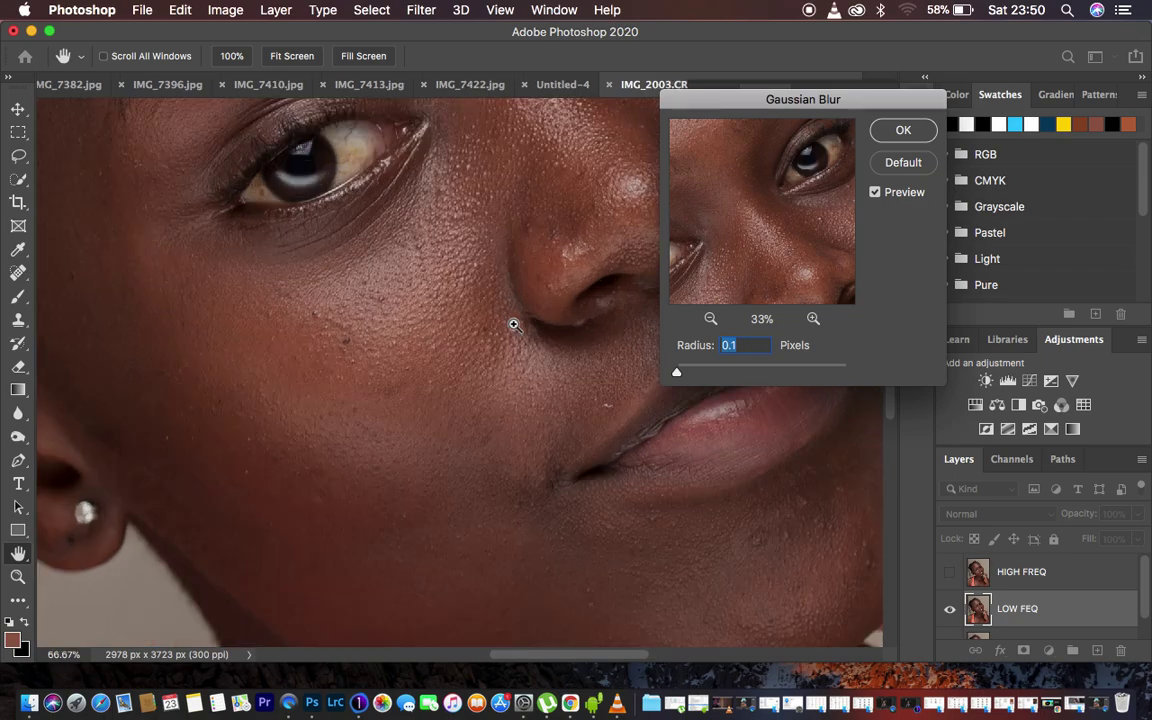
pyautogui.scroll(1, 513, 325)
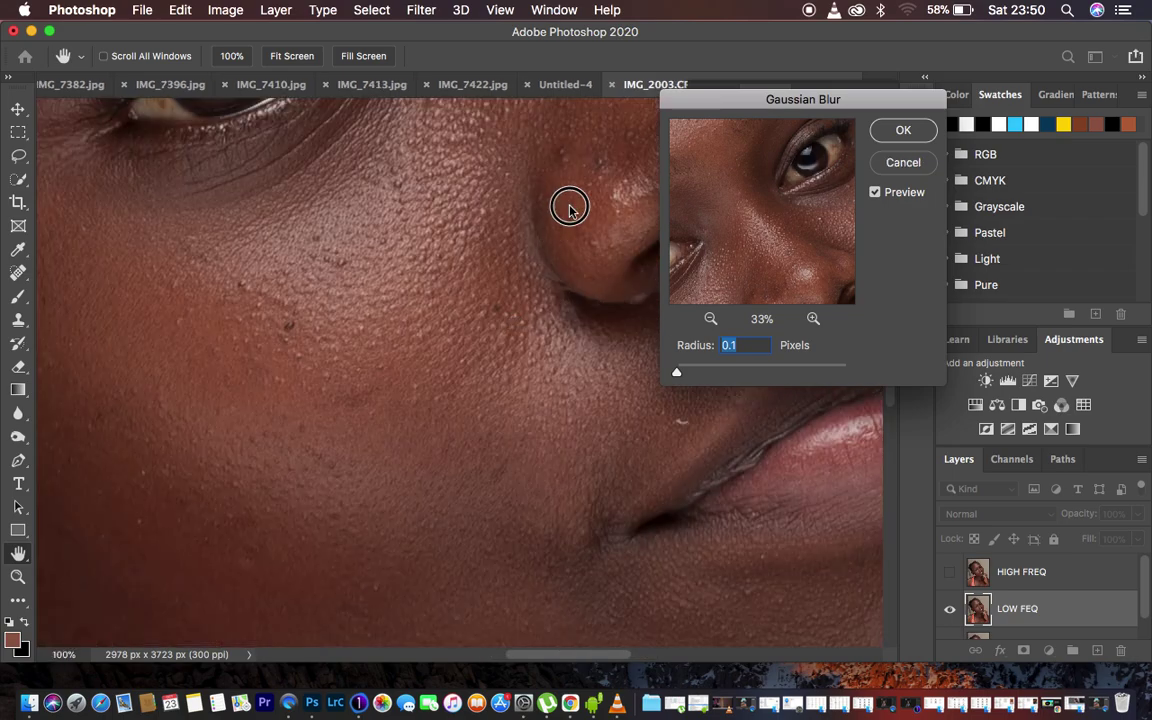
pyautogui.moveTo(569, 208); pyautogui.dragTo(424, 465)
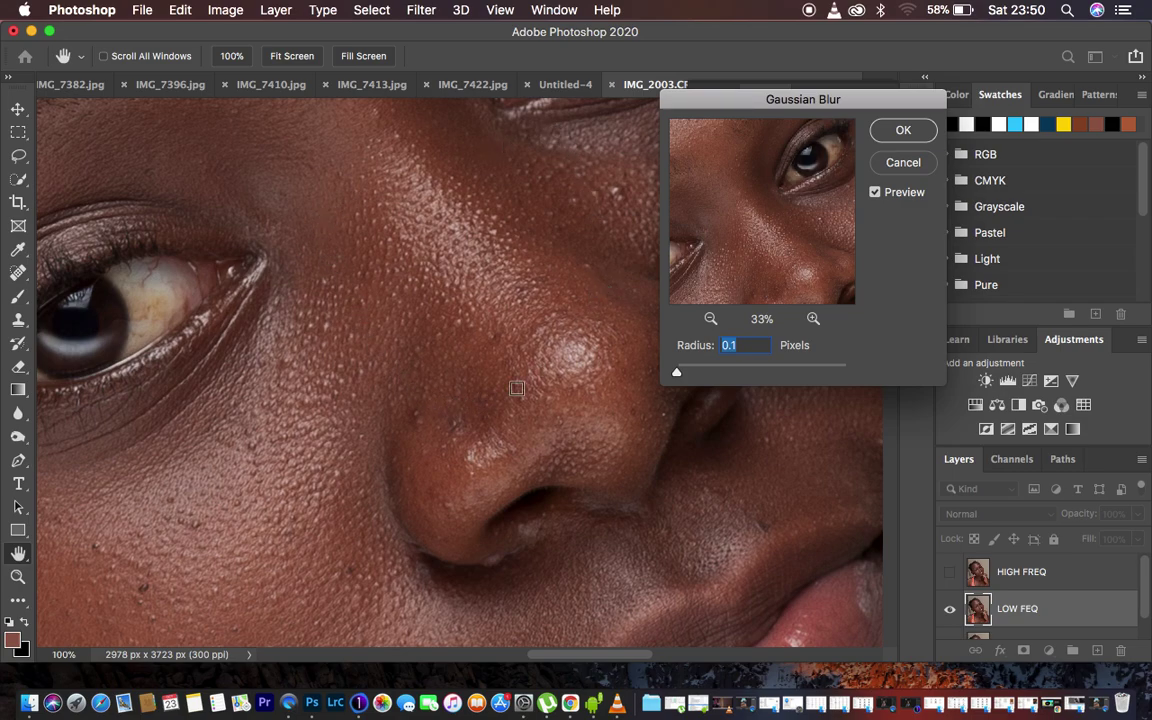
pyautogui.scroll(-2, 370, 296)
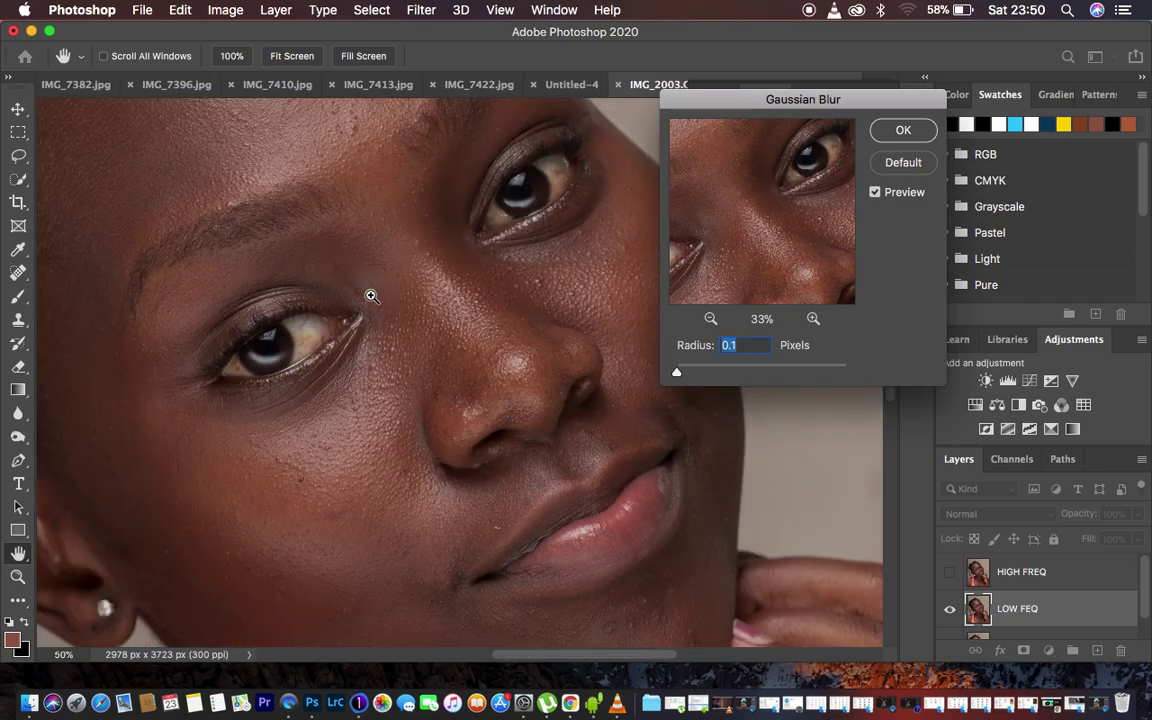
pyautogui.scroll(-1, 370, 296)
pyautogui.scroll(-1, 370, 296)
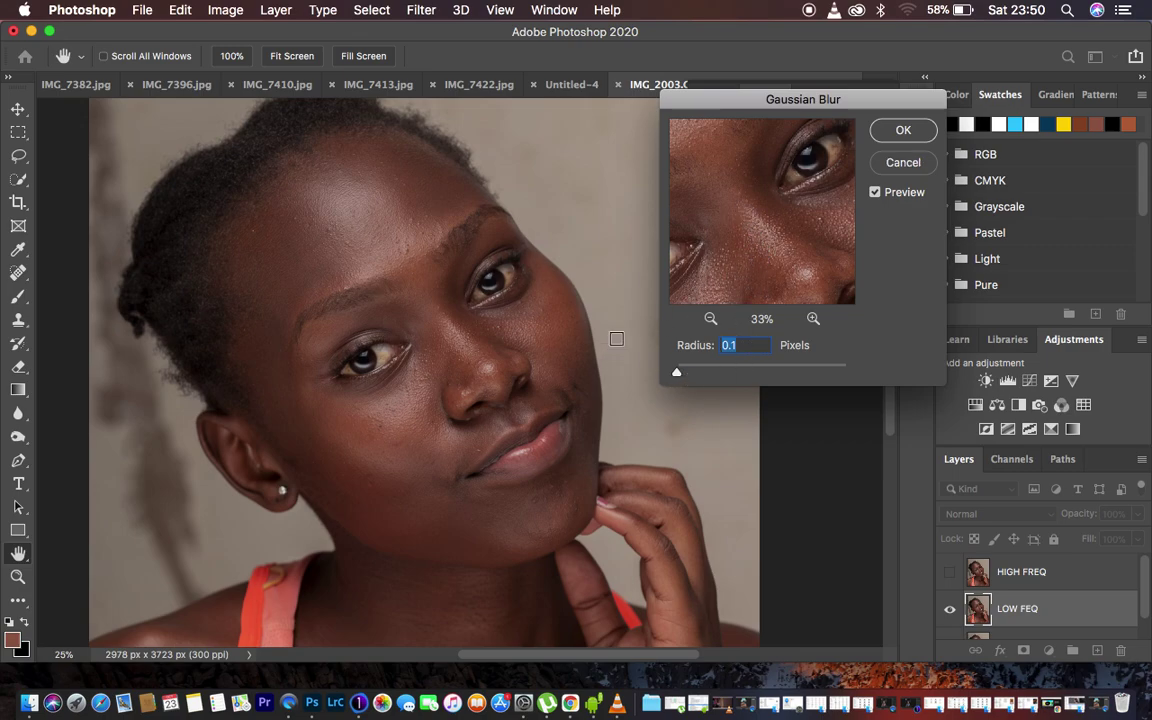
pyautogui.click(459, 341)
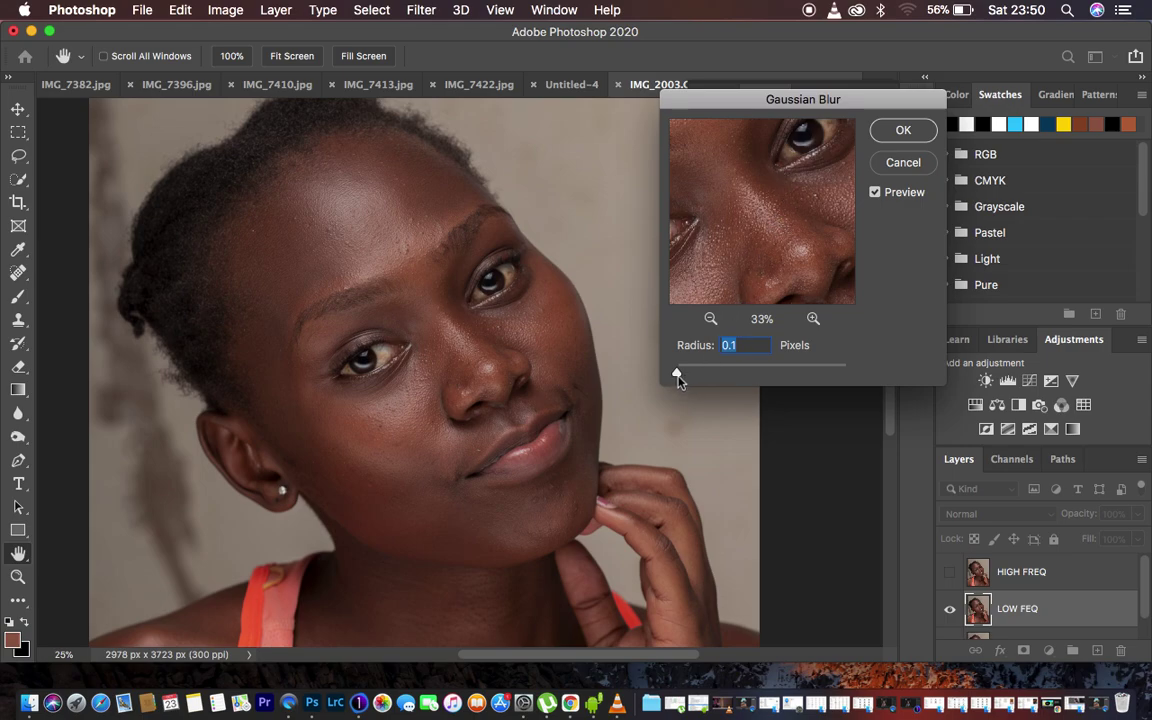
# Try an extreme Gaussian Blur radius of about 200 pixels, then return it to 0.1 pixels
pyautogui.moveTo(677, 378); pyautogui.dragTo(684, 378)
pyautogui.moveTo(685, 376); pyautogui.dragTo(817, 376)
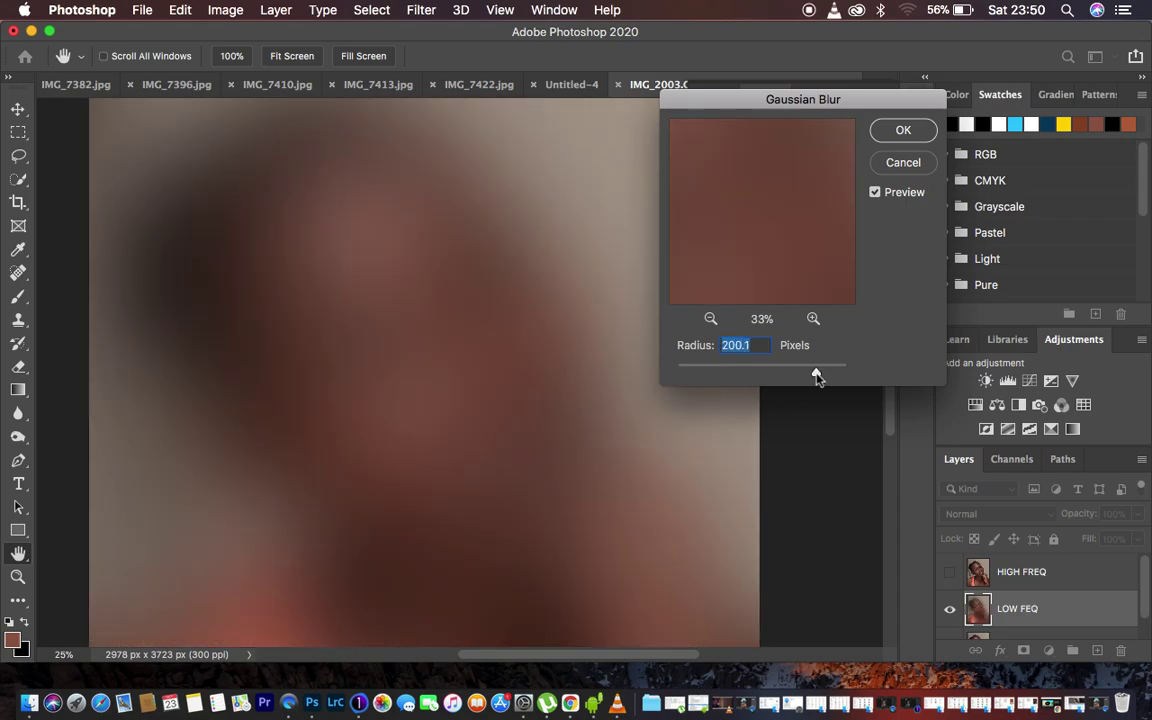
pyautogui.moveTo(815, 374); pyautogui.dragTo(645, 386)
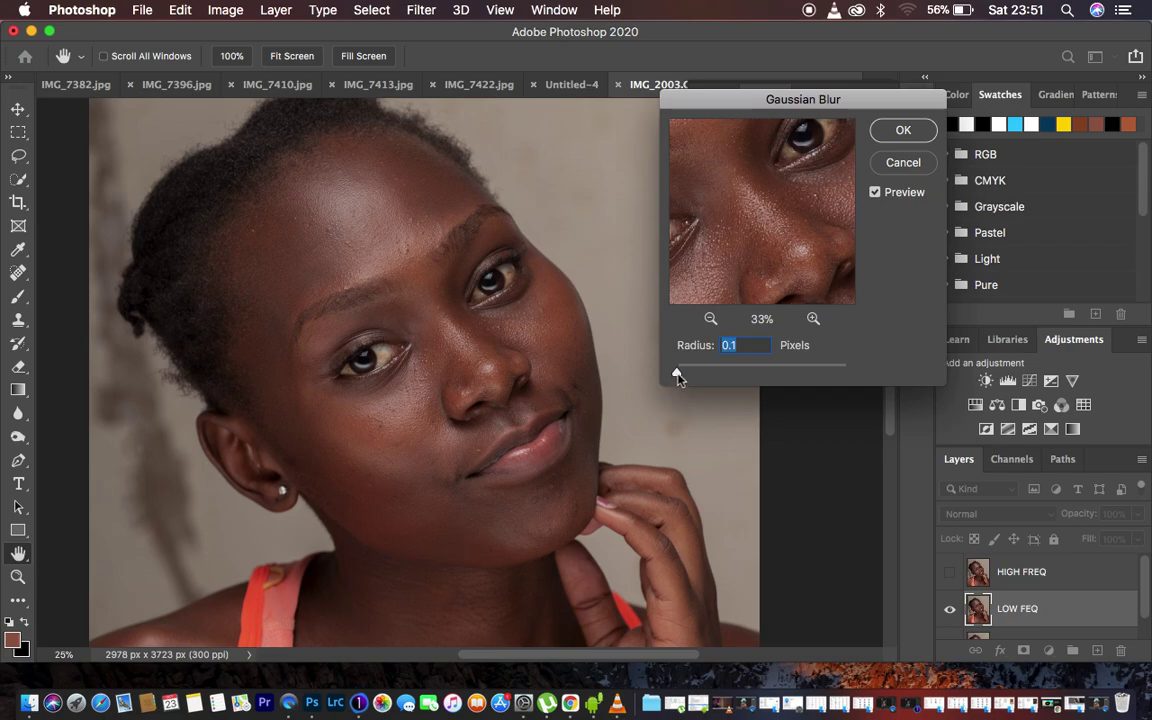
# Set the Gaussian Blur radius to 8.0 pixels, check the smoothing across the face, and apply it to the LOW FEQ layer
pyautogui.moveTo(677, 373); pyautogui.dragTo(710, 374)
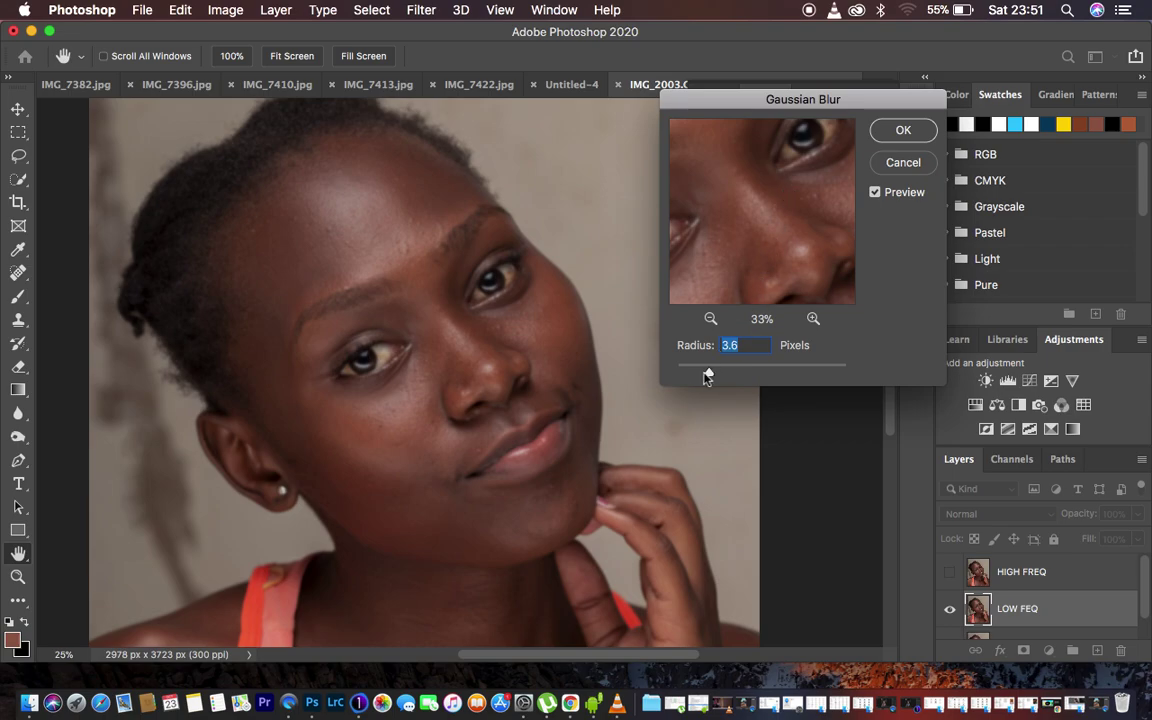
pyautogui.moveTo(710, 374); pyautogui.dragTo(736, 376)
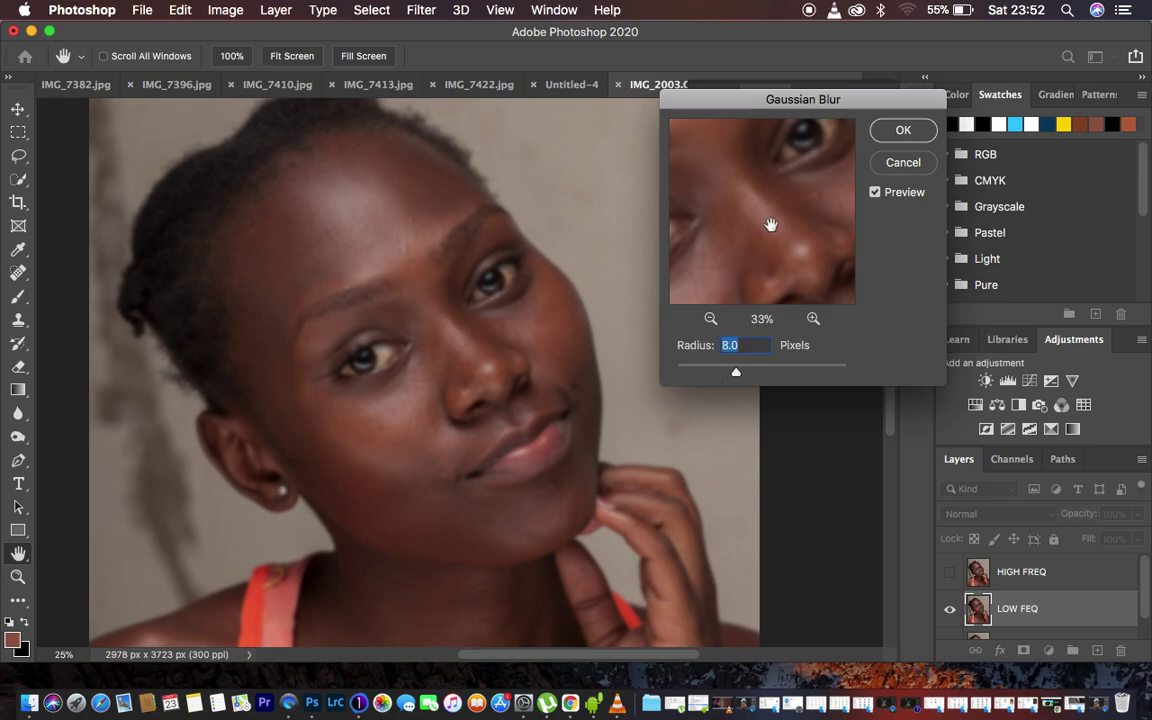
pyautogui.moveTo(771, 226); pyautogui.dragTo(818, 306)
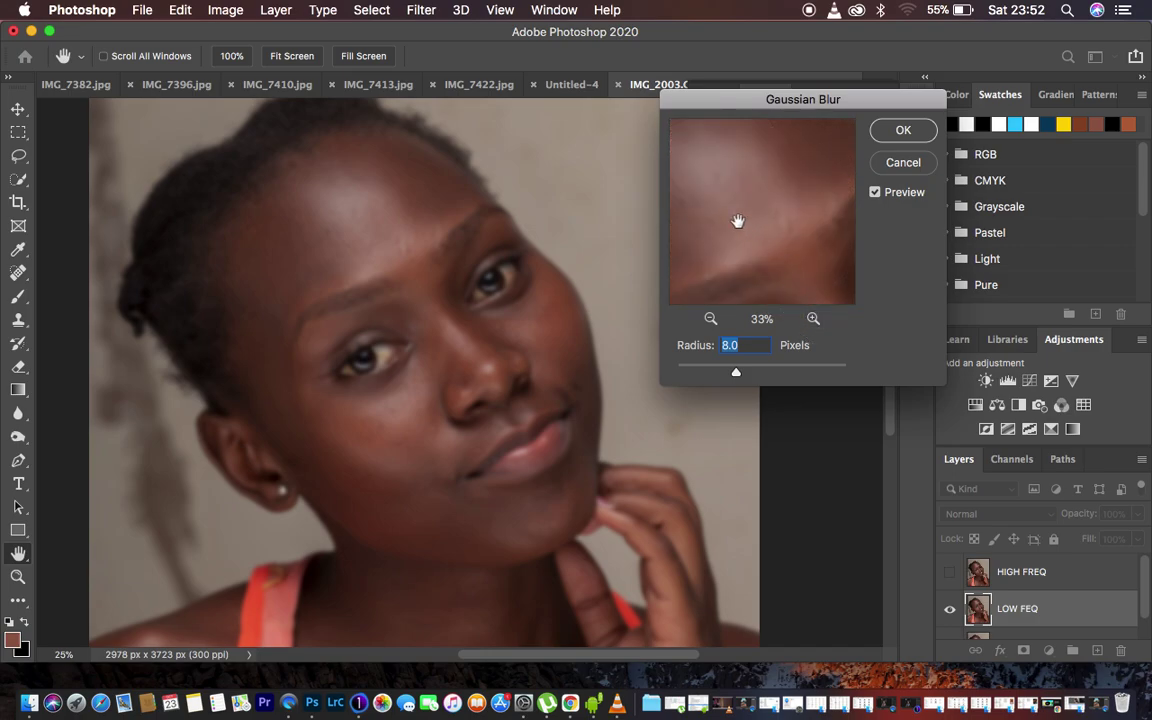
pyautogui.moveTo(738, 221); pyautogui.dragTo(725, 113)
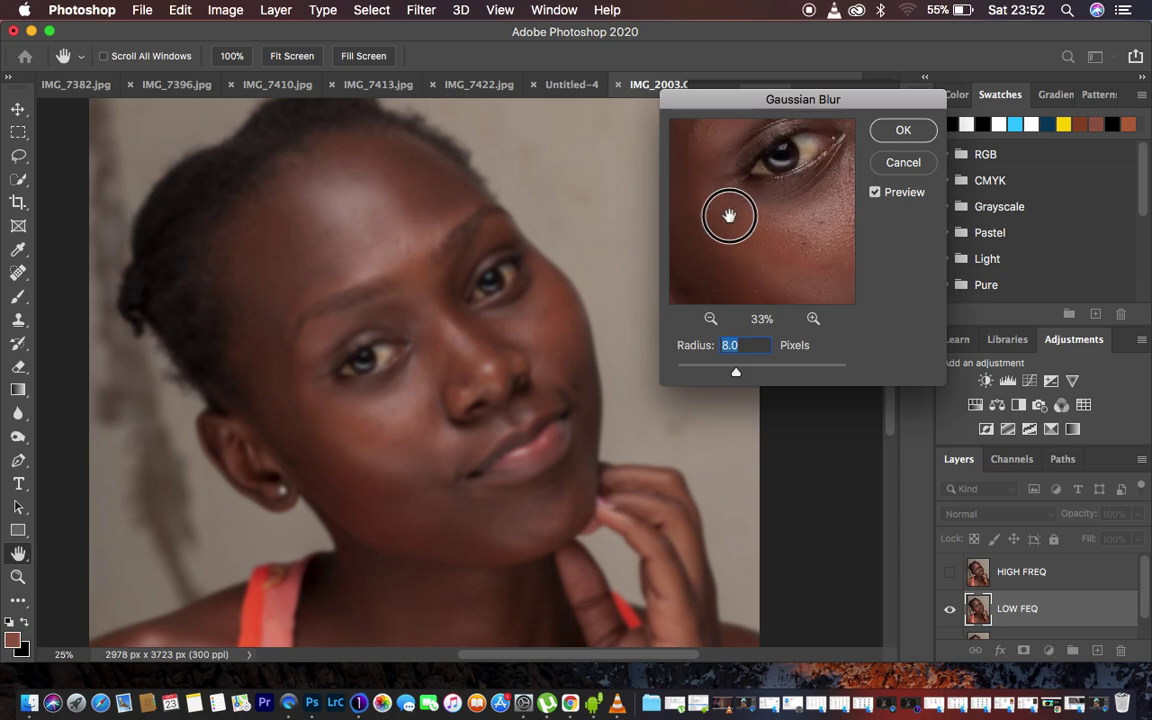
pyautogui.moveTo(730, 216); pyautogui.dragTo(689, 247)
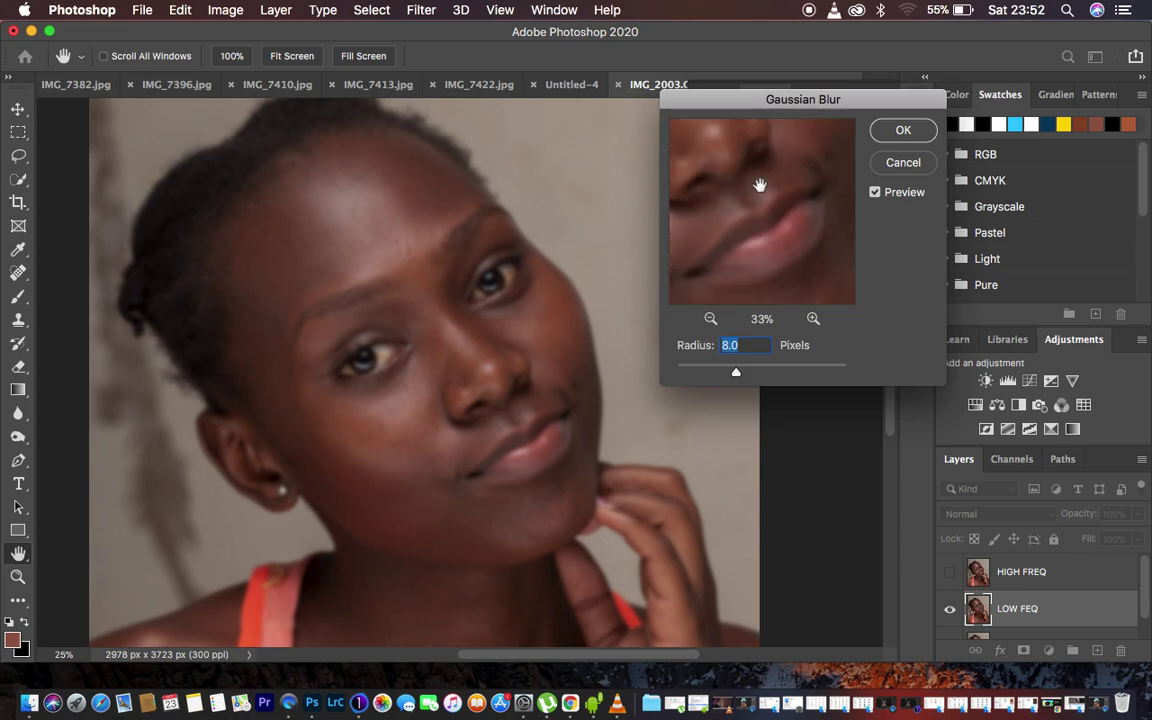
pyautogui.moveTo(761, 180); pyautogui.dragTo(830, 332)
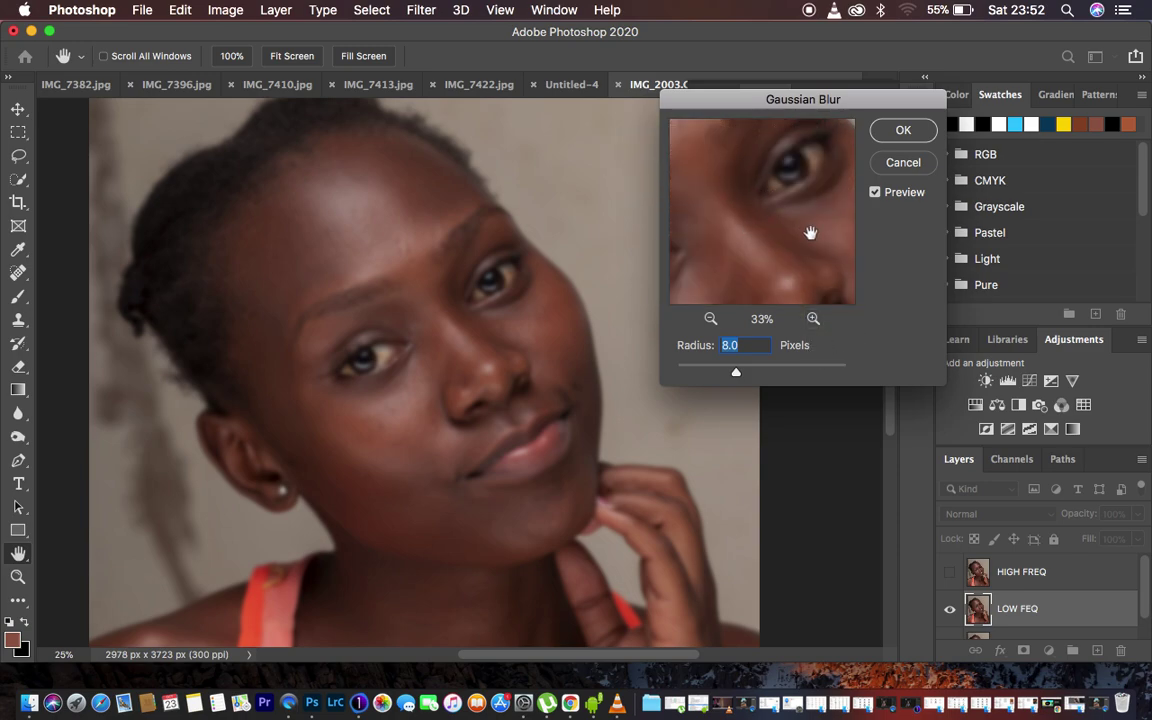
pyautogui.moveTo(812, 231); pyautogui.dragTo(722, 224)
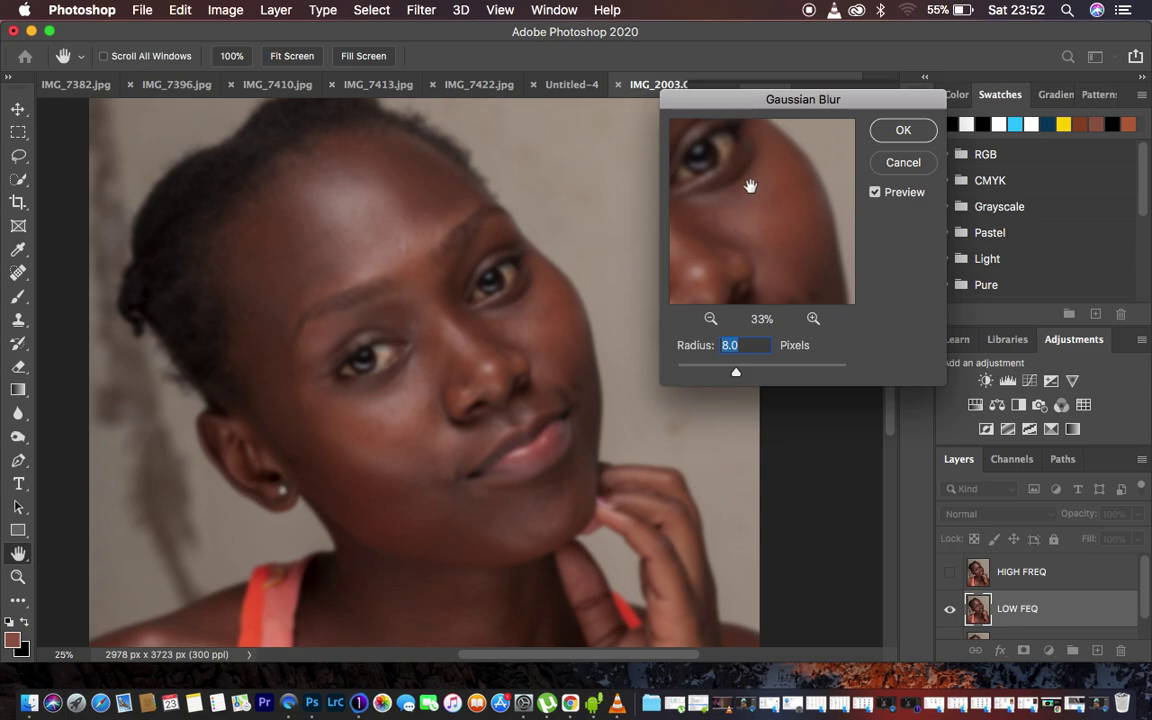
pyautogui.click(783, 263)
pyautogui.moveTo(783, 263); pyautogui.dragTo(792, 141)
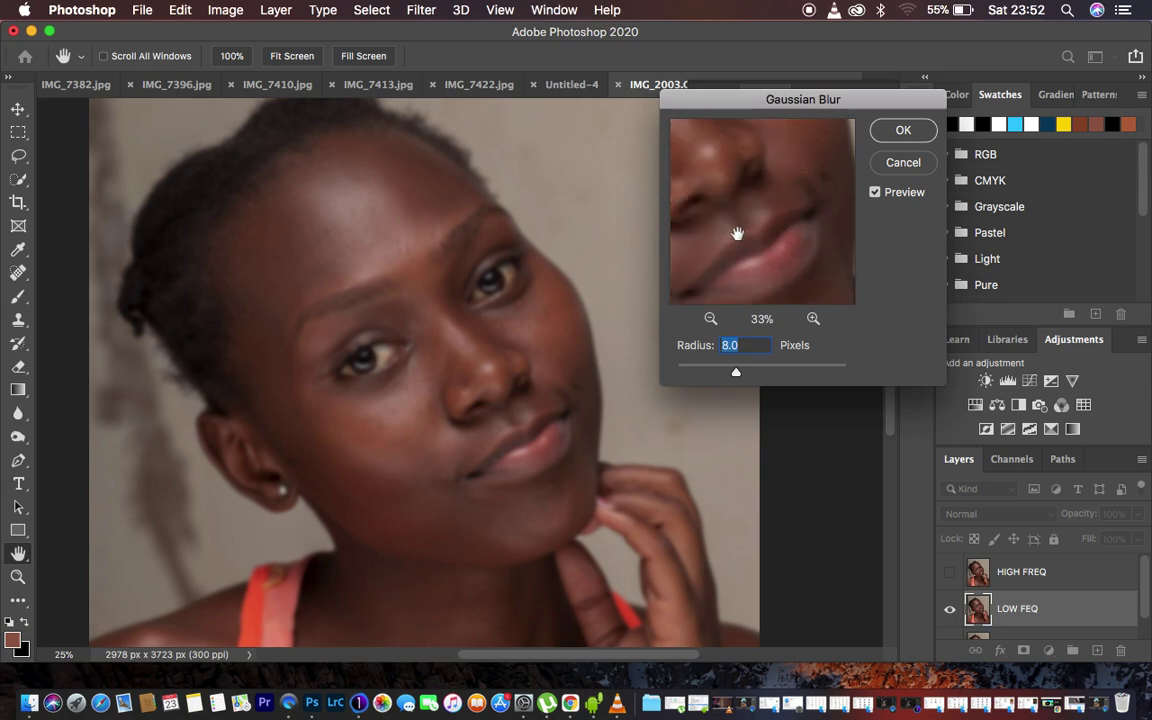
pyautogui.moveTo(735, 237); pyautogui.dragTo(802, 177)
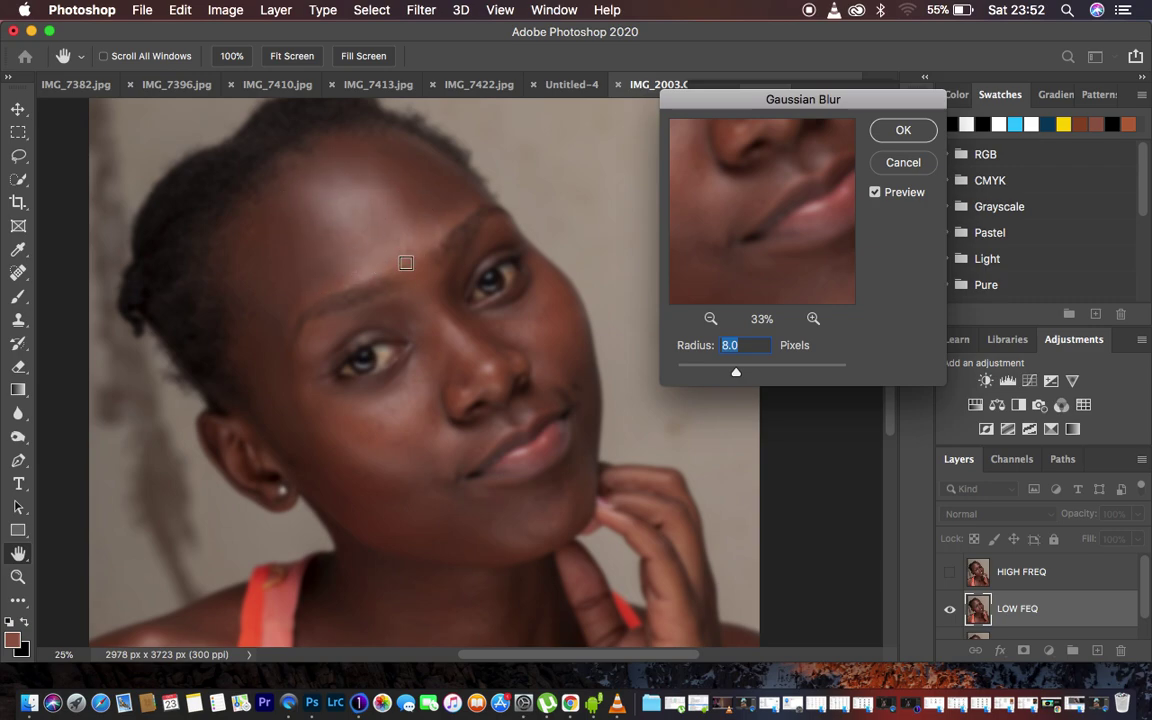
pyautogui.click(893, 130)
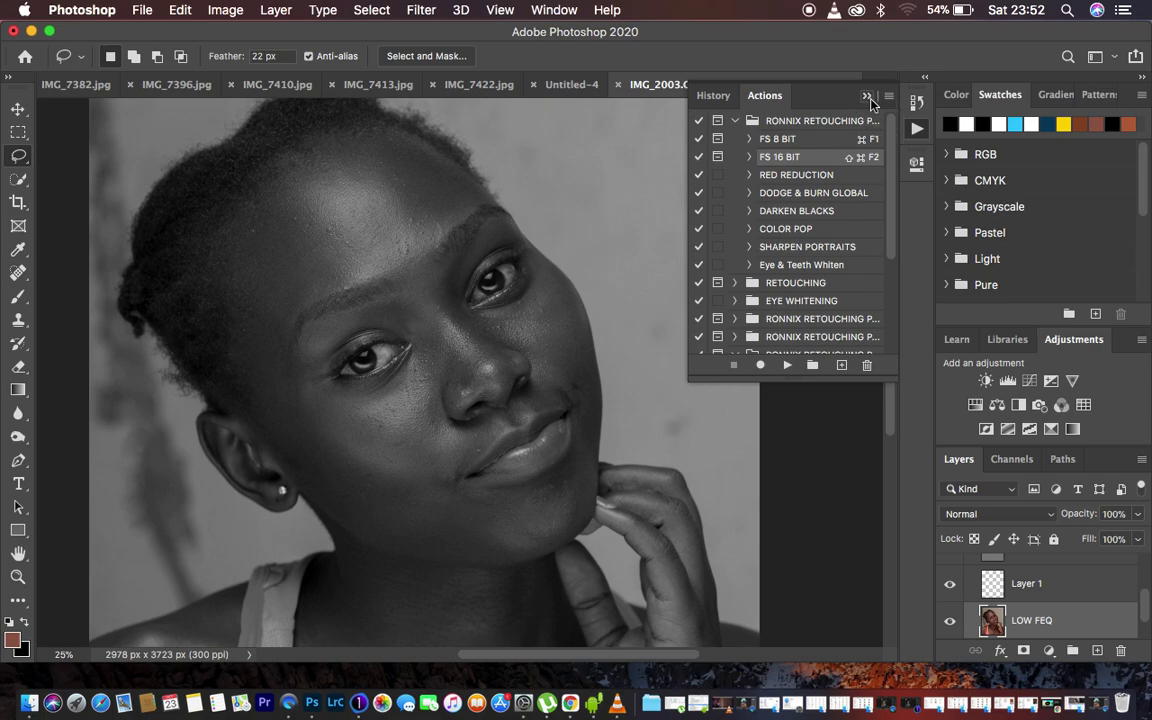
# Show the top of the FREQ SEP 16 BIT layer group and view the whole portrait at 12.5%
pyautogui.click(868, 97)
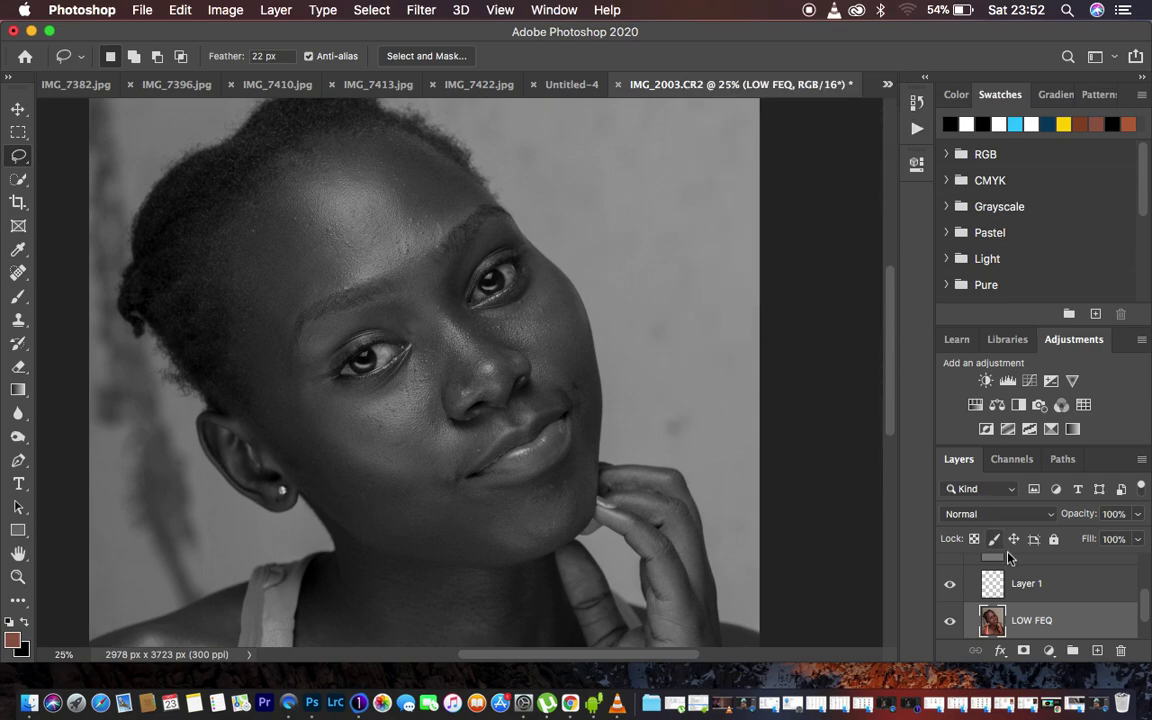
pyautogui.scroll(3, 1045, 566)
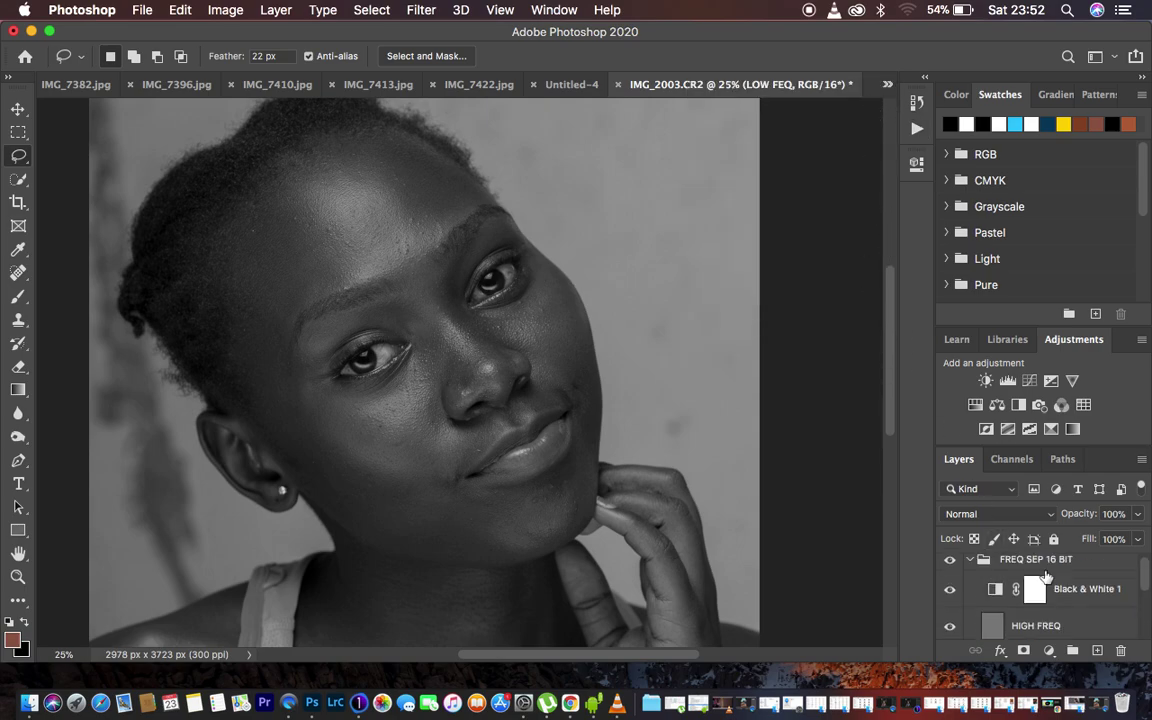
pyautogui.press('super+minus')
pyautogui.press('super+minus')
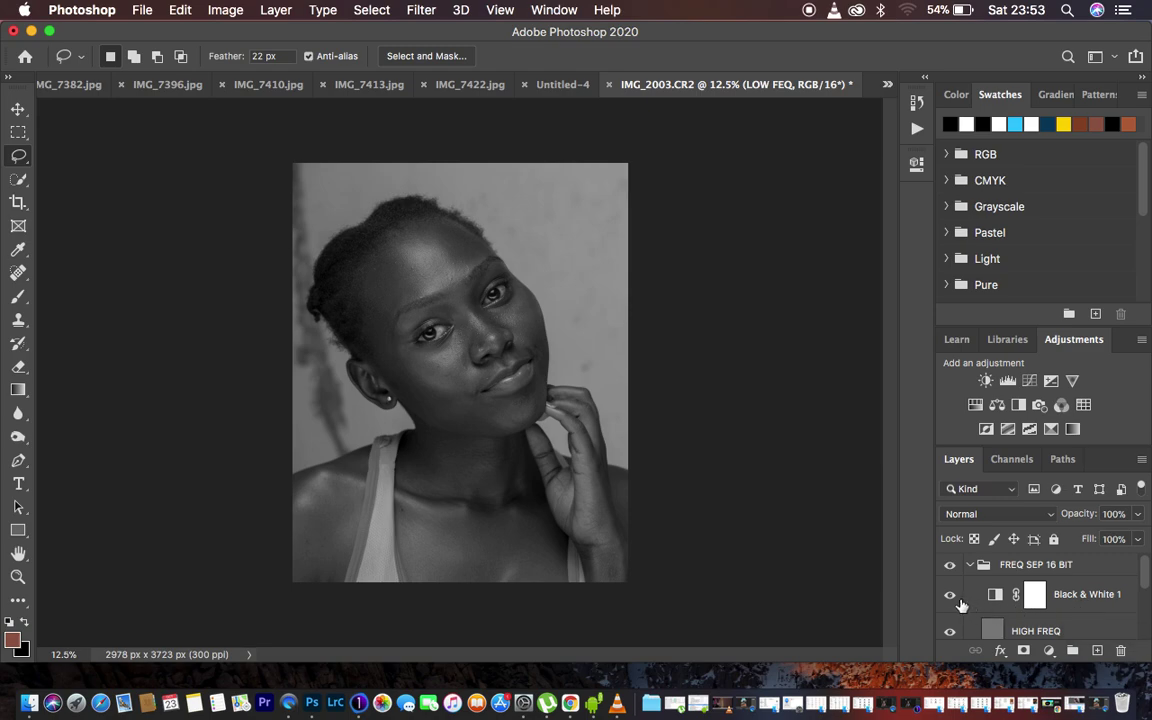
# Hide the Black & White 1 layer and frame the face in colour at 25% zoom
pyautogui.click(950, 597)
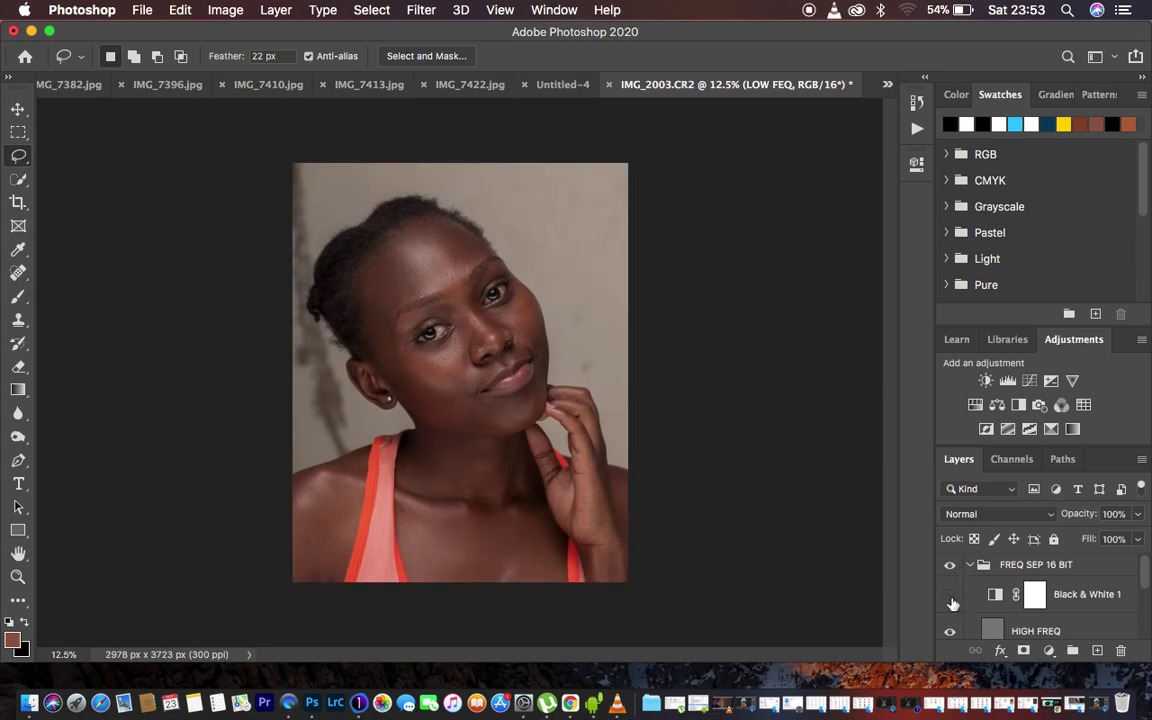
pyautogui.press('super+plus')
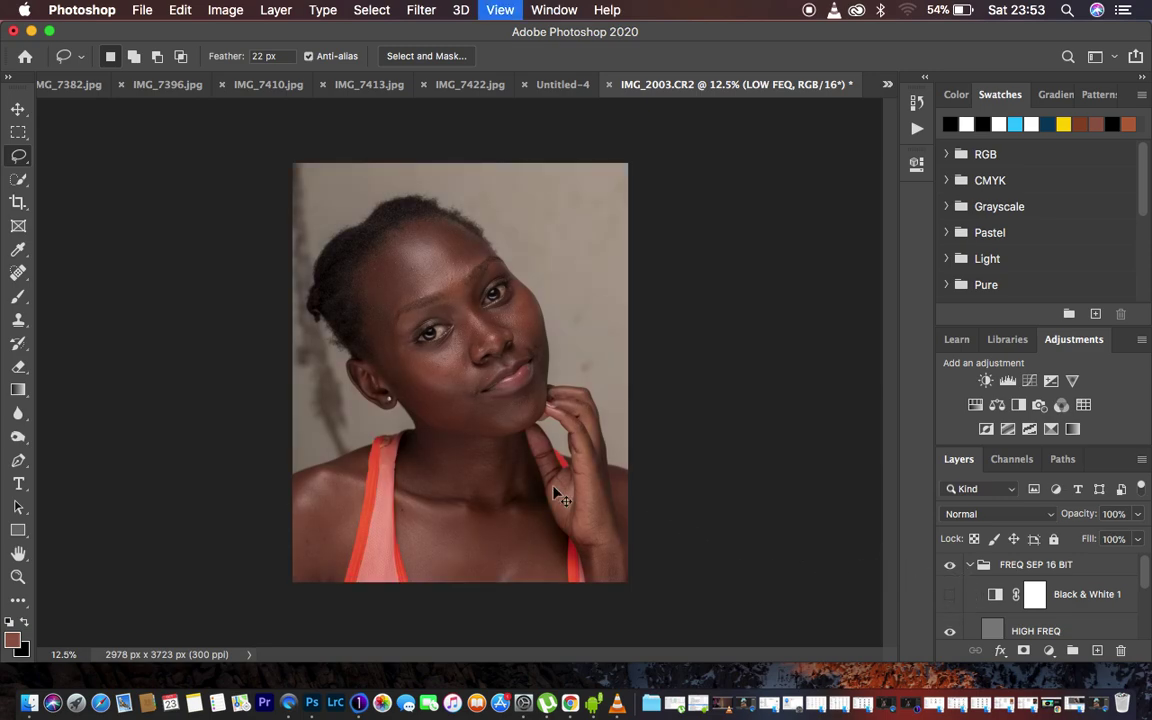
pyautogui.scroll(2, 560, 497)
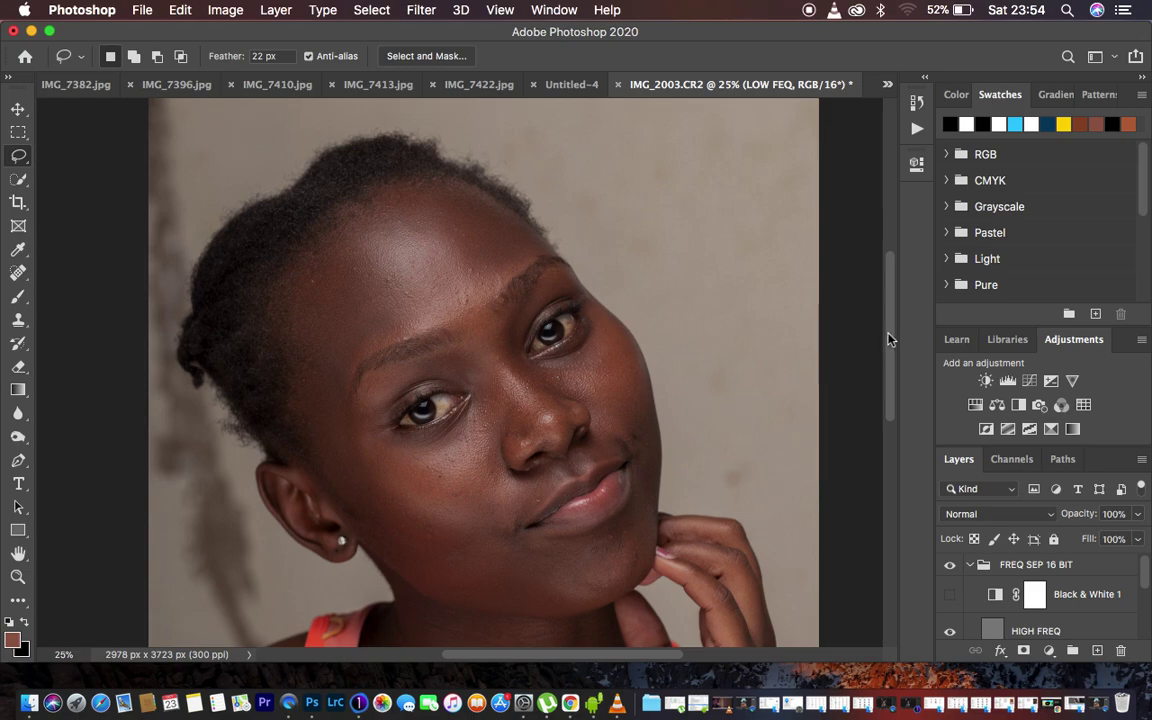
pyautogui.moveTo(889, 334); pyautogui.dragTo(889, 354)
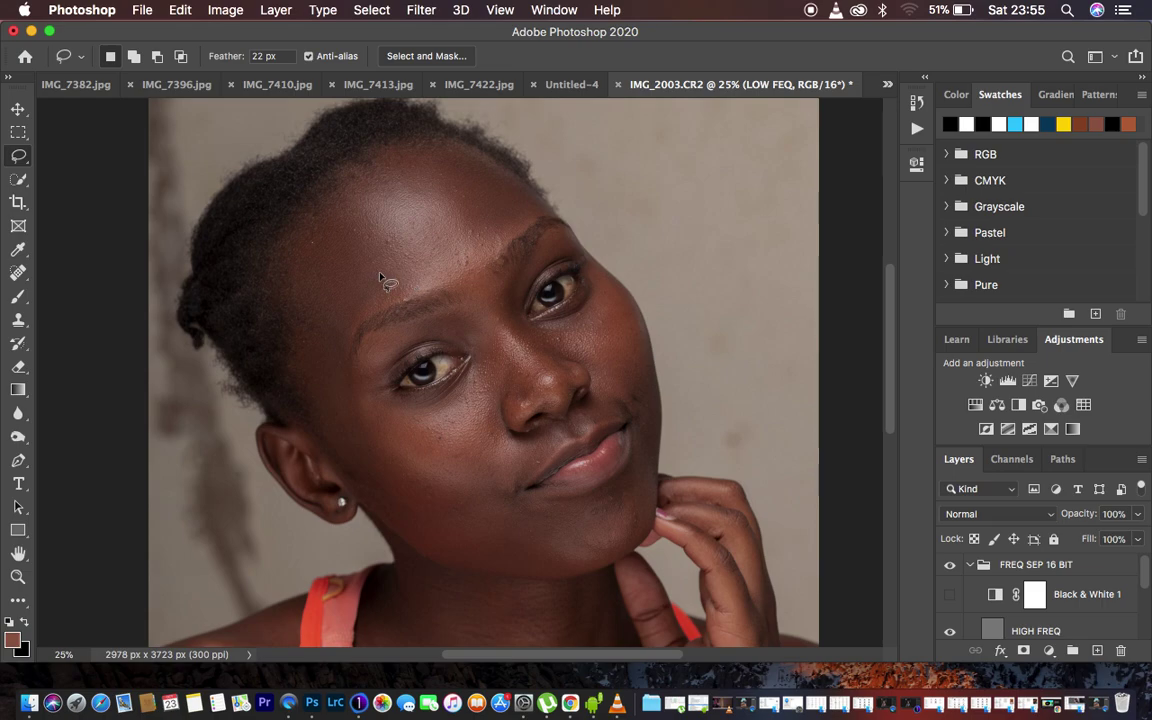
# Outline the forehead skin with the Lasso at 22 px feather, then clear the selection
pyautogui.moveTo(441, 147)
pyautogui.mouseDown()
pyautogui.moveTo(339, 179)
pyautogui.moveTo(286, 238)
pyautogui.moveTo(286, 316)
pyautogui.moveTo(330, 416)
pyautogui.moveTo(362, 314)
pyautogui.moveTo(416, 287)
pyautogui.moveTo(483, 284)
pyautogui.moveTo(527, 217)
pyautogui.mouseUp()
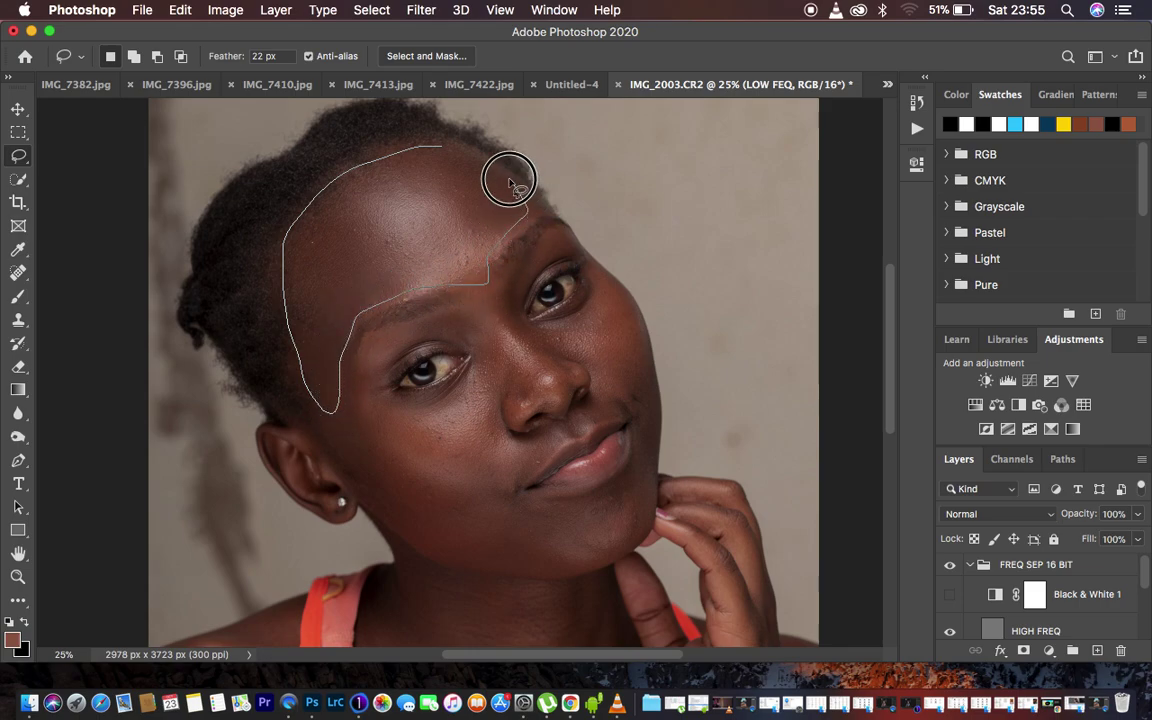
pyautogui.moveTo(460, 155); pyautogui.dragTo(452, 152)
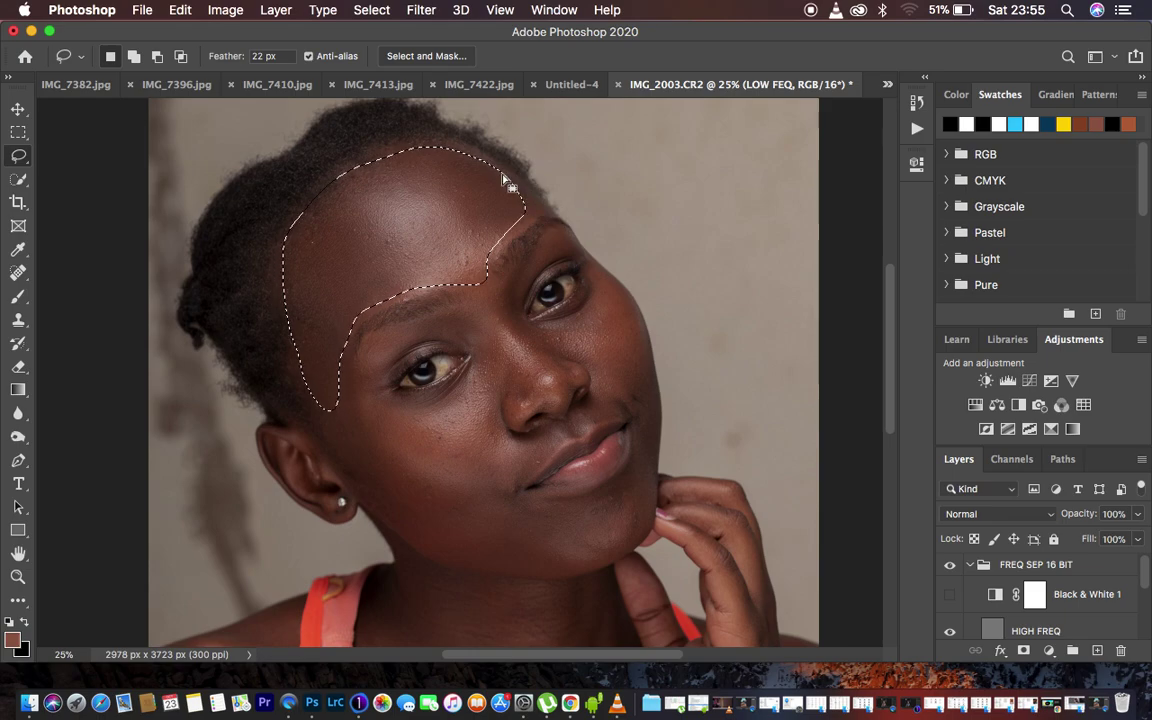
pyautogui.click(421, 11)
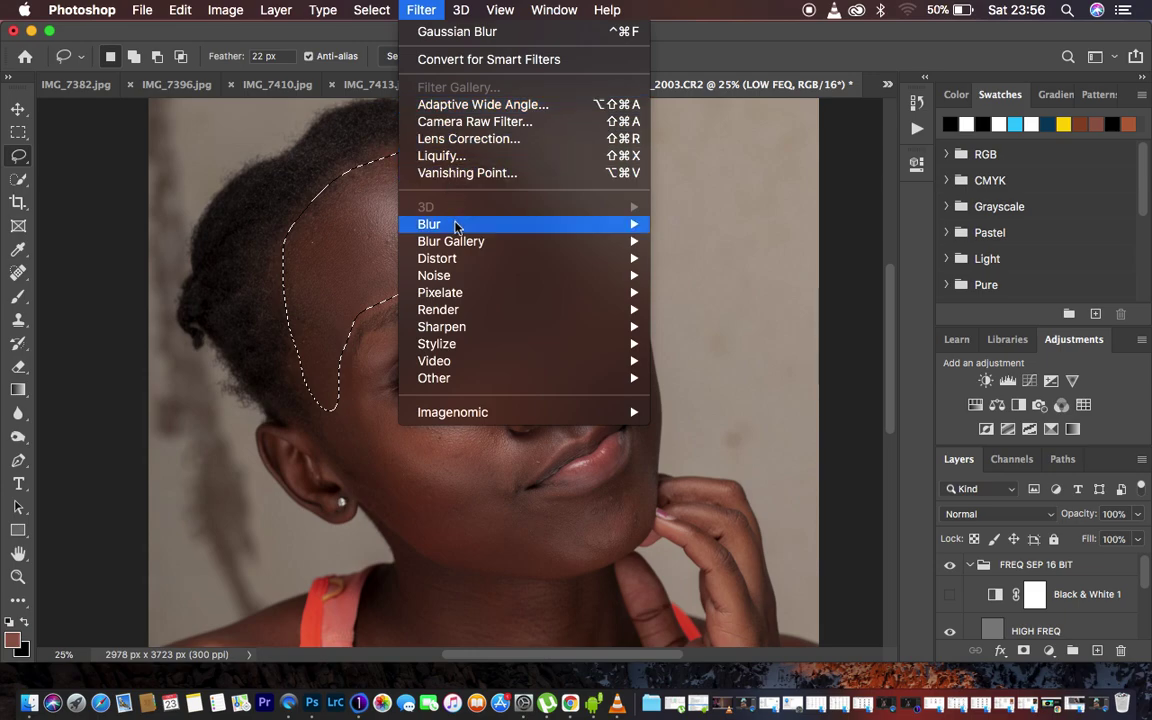
pyautogui.moveTo(455, 226)
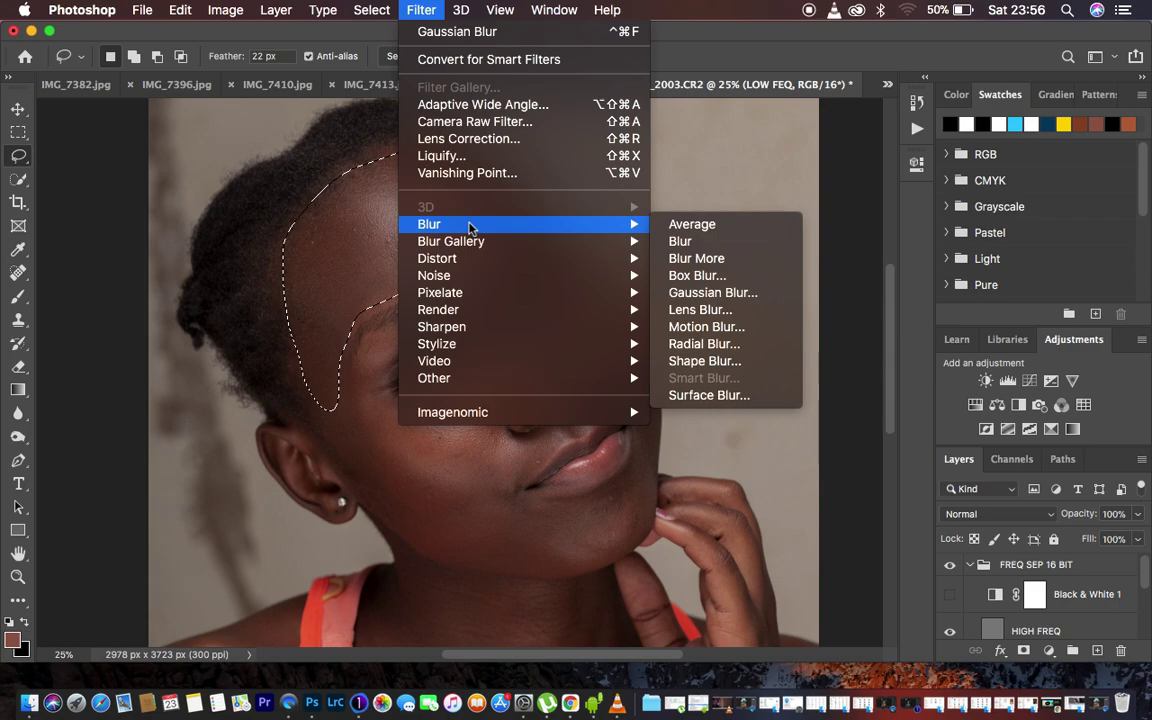
pyautogui.click(782, 140)
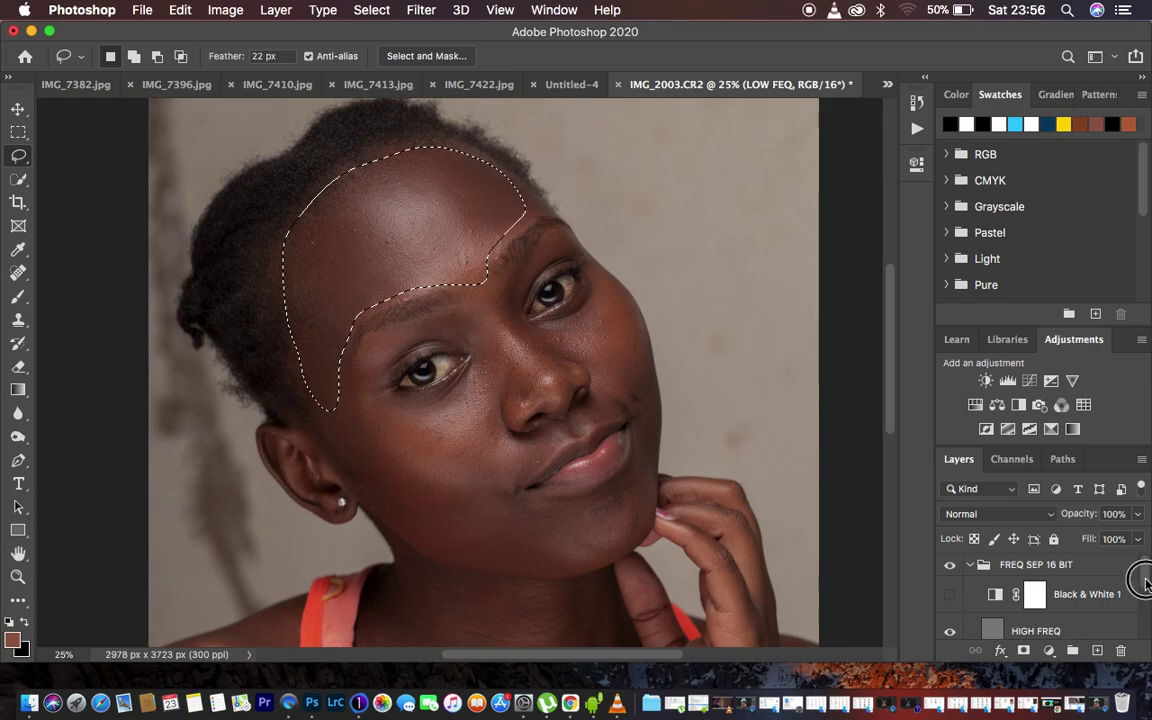
pyautogui.moveTo(1146, 584); pyautogui.dragTo(1146, 593)
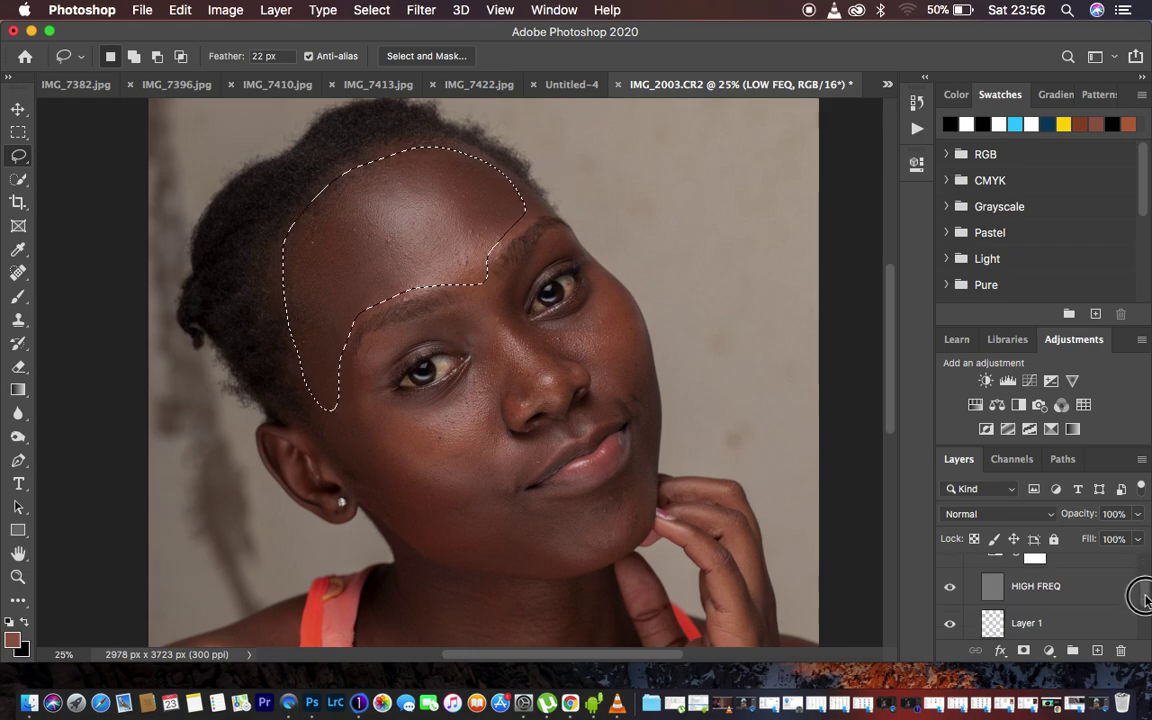
pyautogui.scroll(-1, 1146, 593)
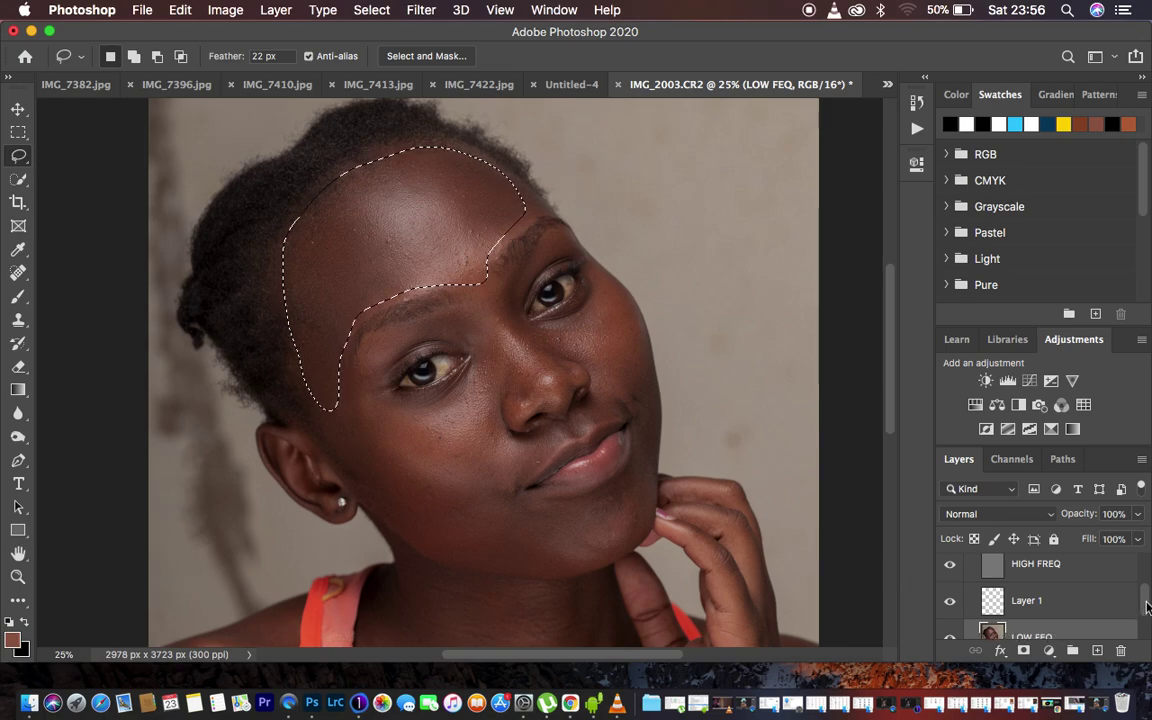
pyautogui.scroll(-1, 1130, 620)
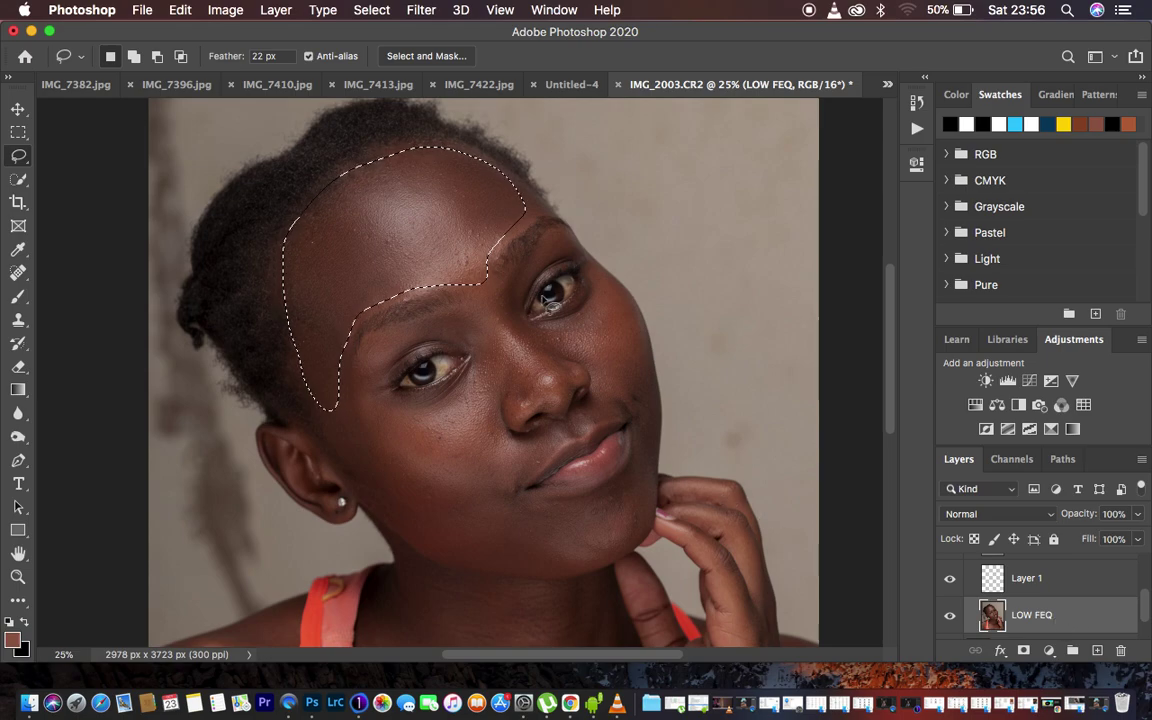
pyautogui.click(490, 268)
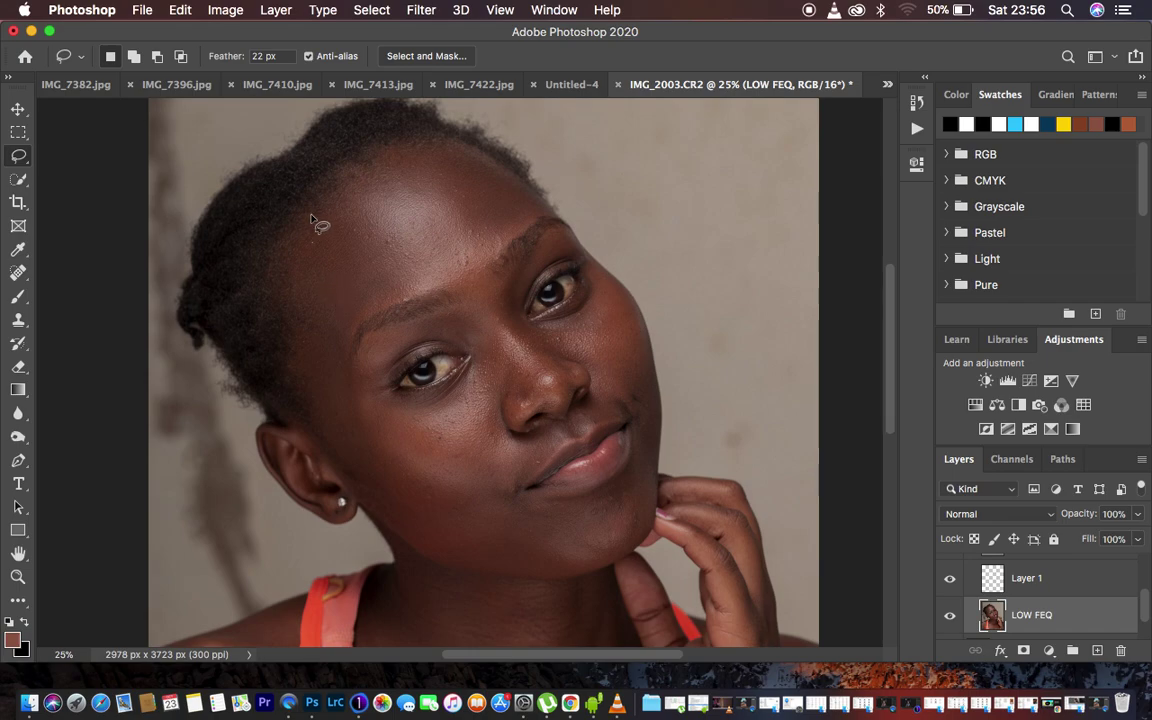
# Lasso the forehead skin again from hairline to eyebrows with 22 px feather and open Gaussian Blur on the LOW FEQ layer
pyautogui.moveTo(311, 216)
pyautogui.mouseDown()
pyautogui.moveTo(411, 148)
pyautogui.moveTo(470, 157)
pyautogui.moveTo(527, 191)
pyautogui.moveTo(527, 223)
pyautogui.moveTo(474, 280)
pyautogui.moveTo(373, 318)
pyautogui.mouseUp()
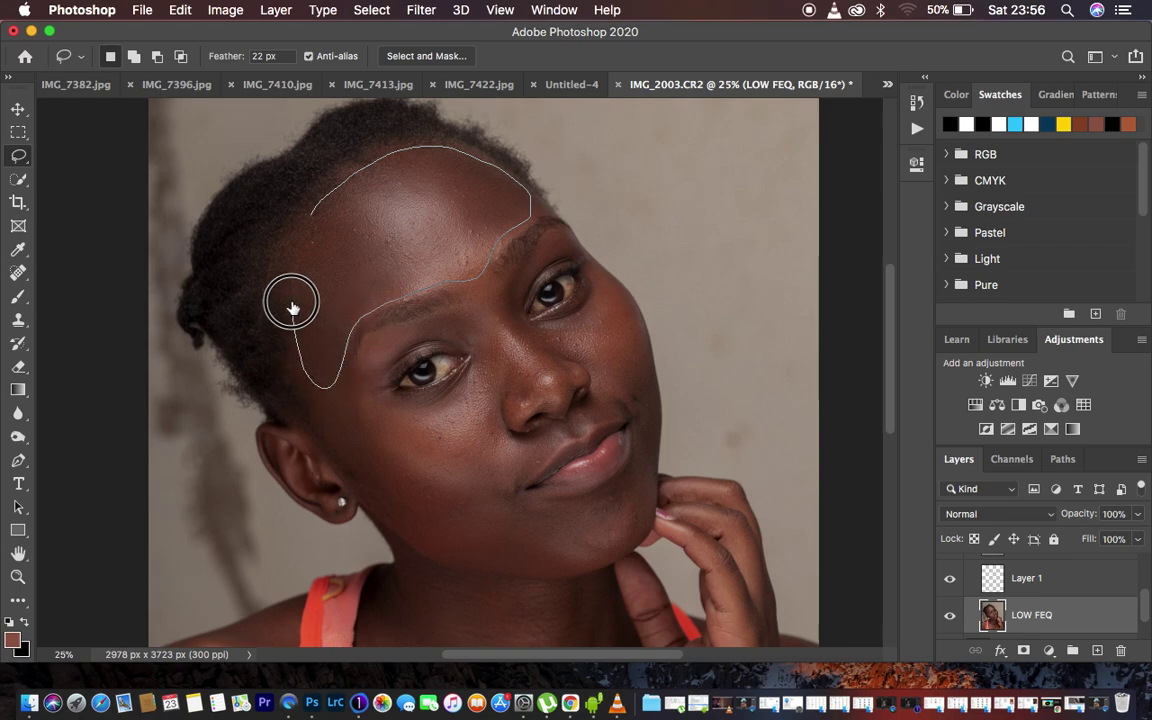
pyautogui.moveTo(292, 228); pyautogui.dragTo(292, 225)
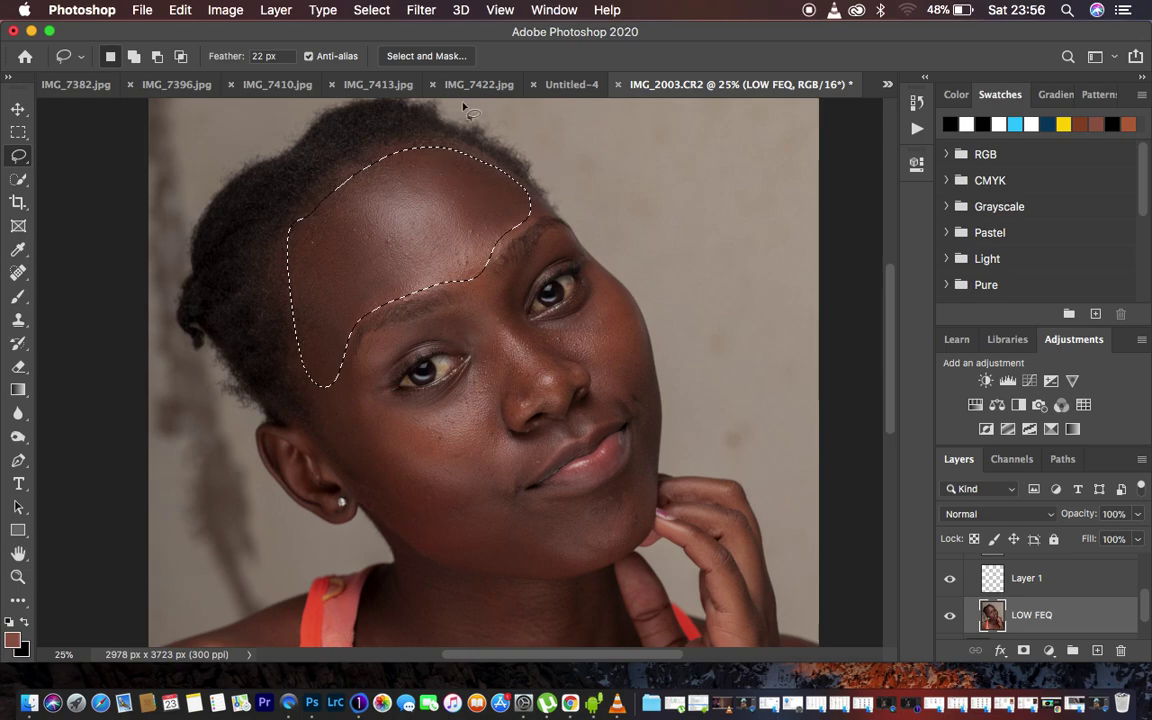
pyautogui.click(421, 10)
pyautogui.moveTo(520, 226)
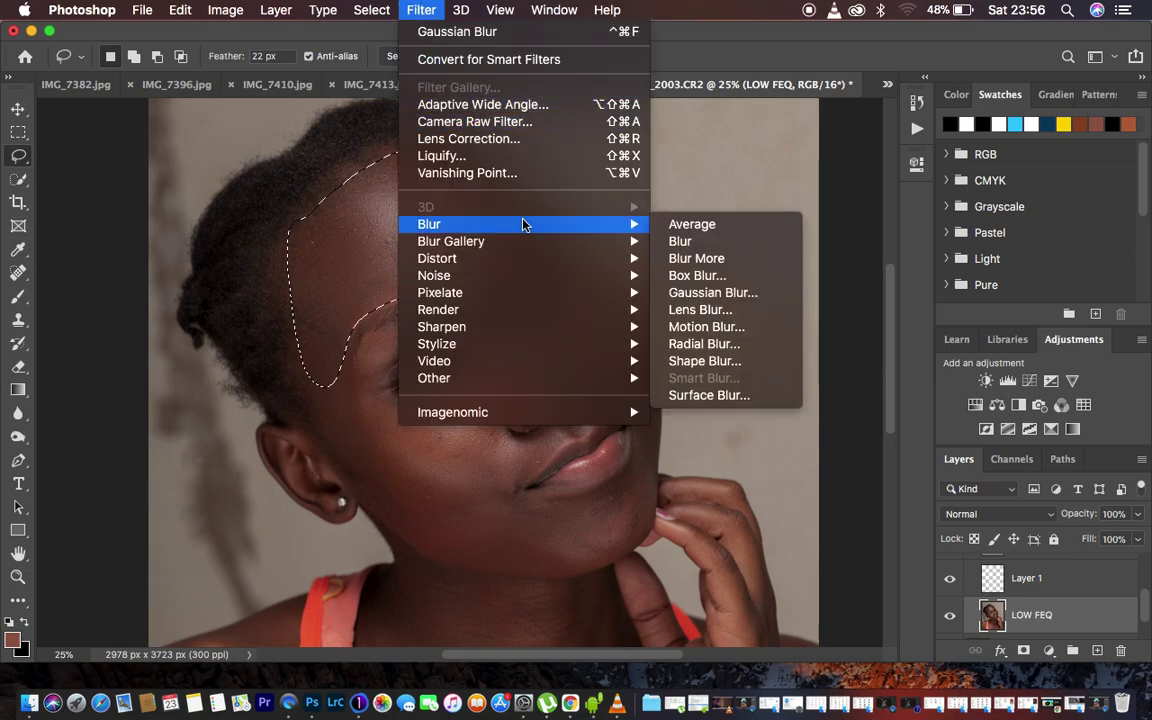
pyautogui.click(733, 292)
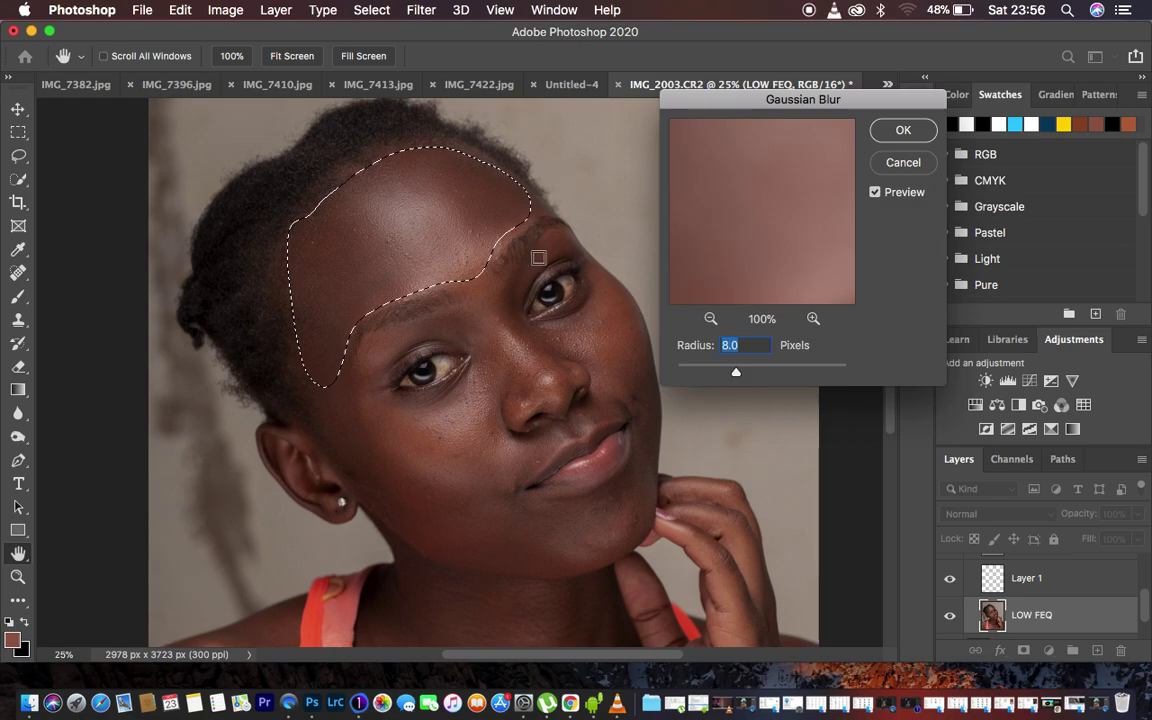
# Check the blur preview on the forehead at several zoom levels and apply the Gaussian Blur with a radius of 24.7 pixels
pyautogui.click(424, 210)
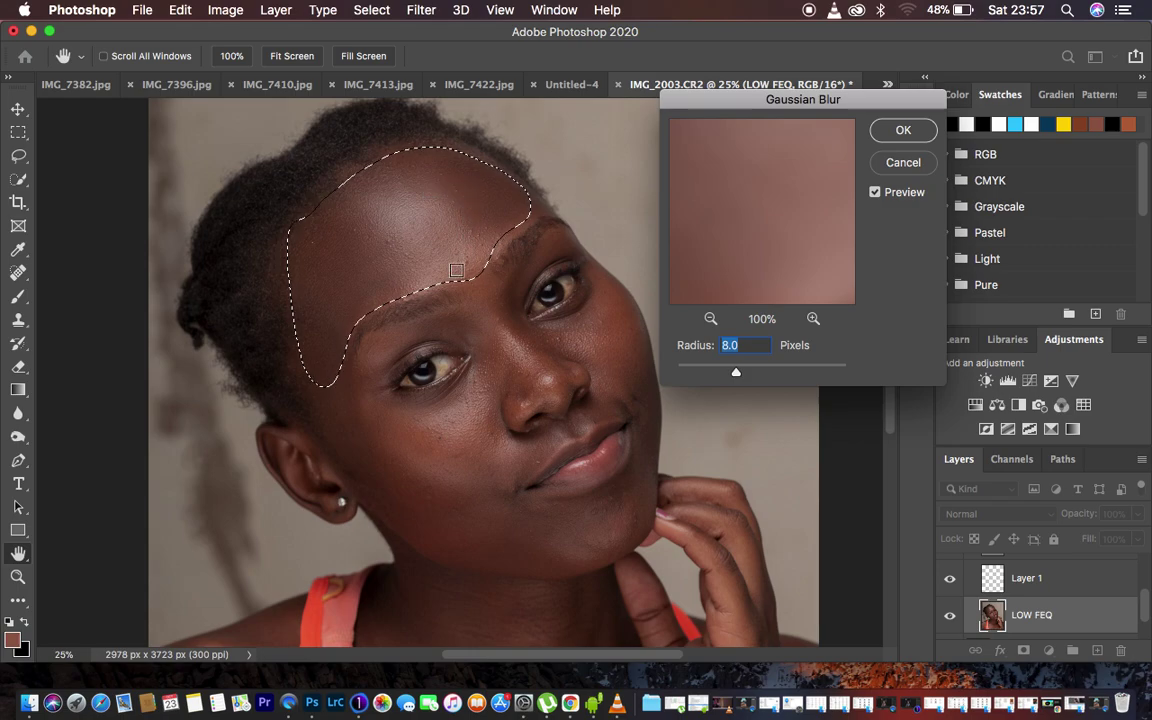
pyautogui.press('super+equal')
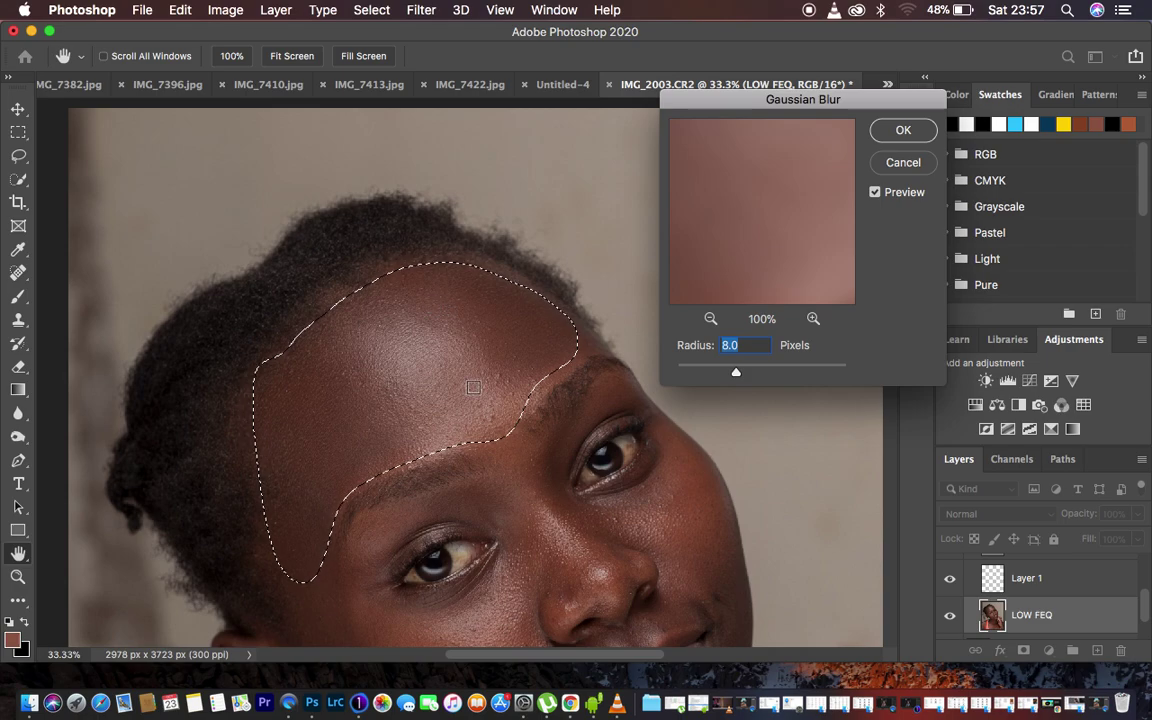
pyautogui.scroll(-2, 473, 387)
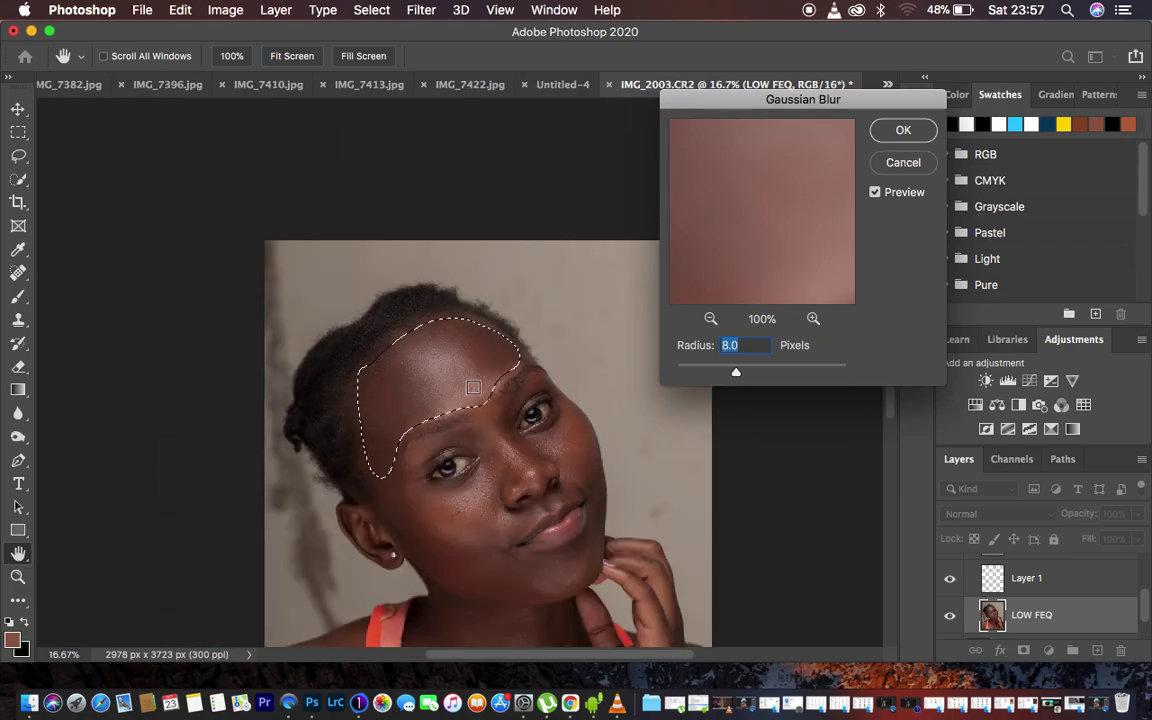
pyautogui.scroll(-1, 636, 347)
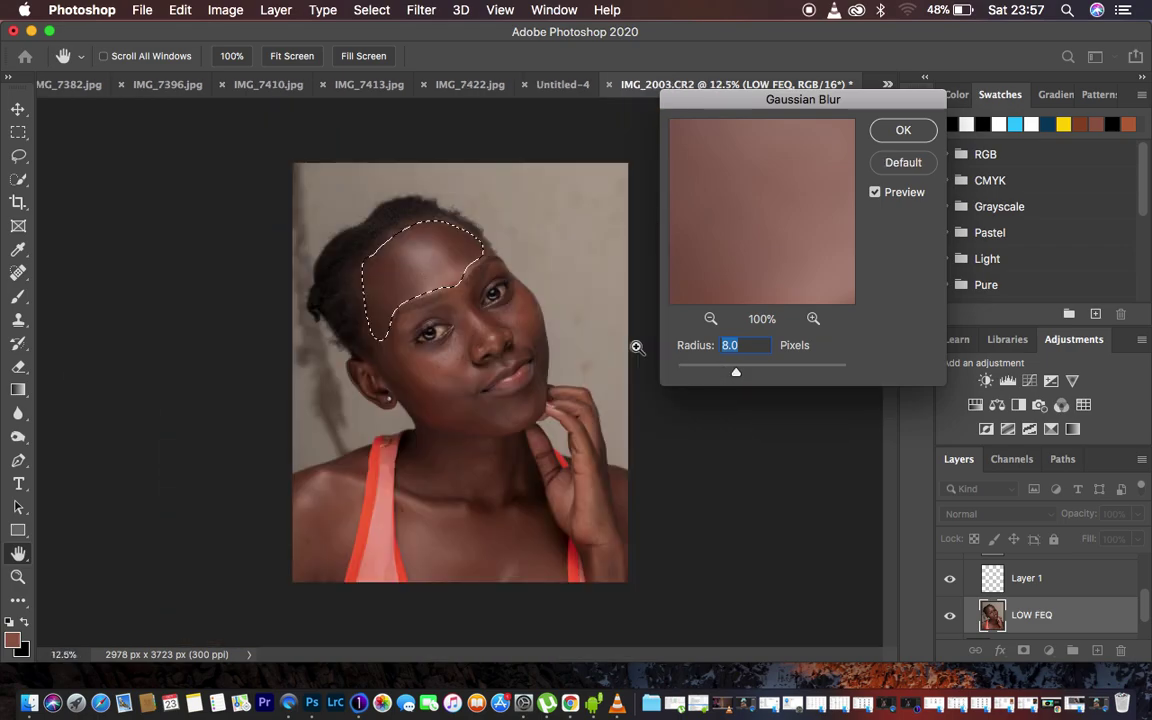
pyautogui.scroll(1, 636, 347)
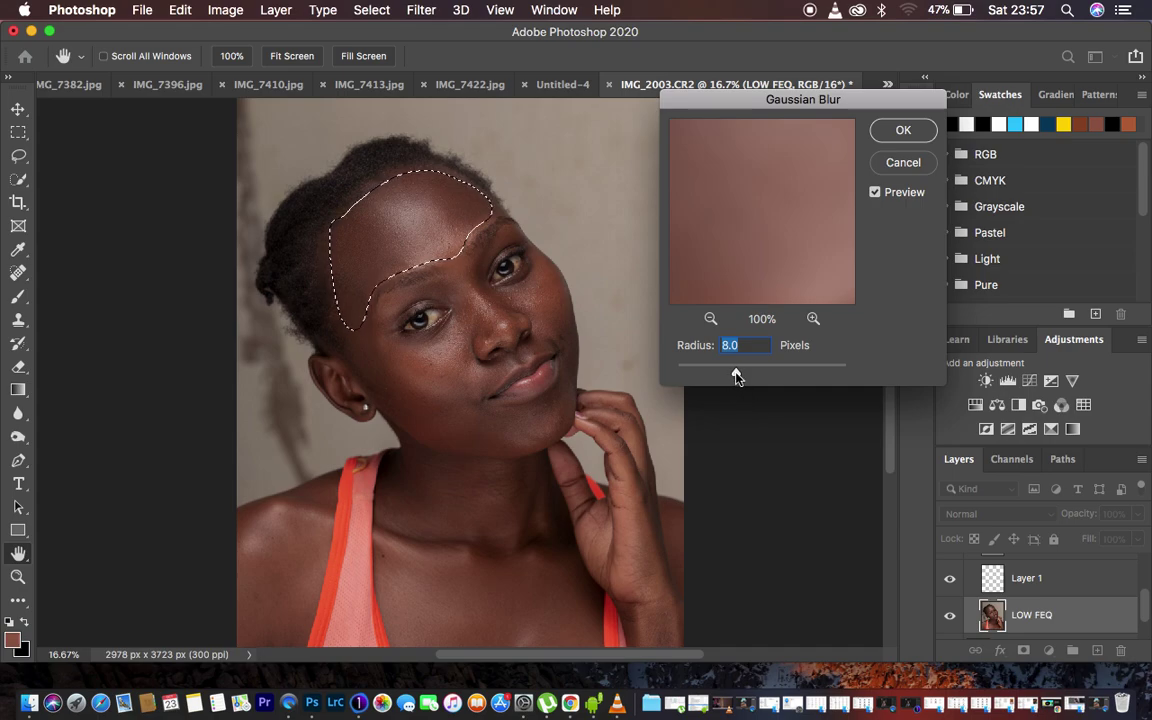
pyautogui.moveTo(735, 375); pyautogui.dragTo(746, 376)
pyautogui.moveTo(746, 373); pyautogui.dragTo(751, 377)
pyautogui.moveTo(751, 377); pyautogui.dragTo(754, 375)
pyautogui.moveTo(754, 375); pyautogui.dragTo(755, 375)
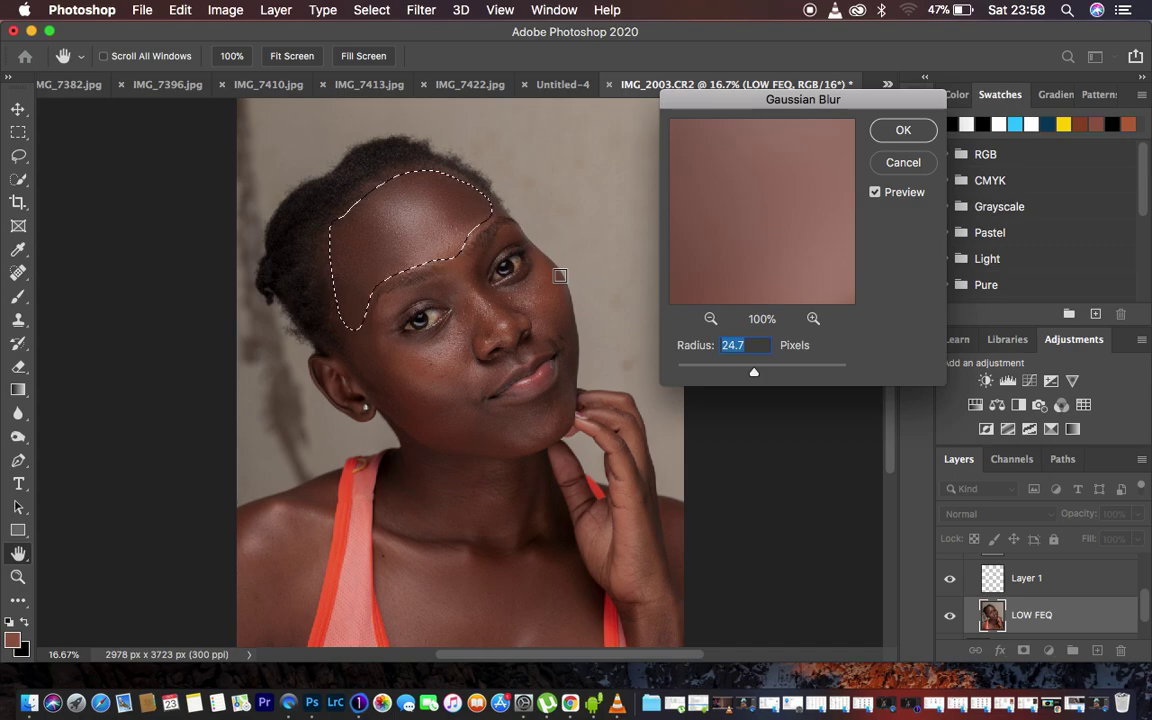
pyautogui.click(889, 134)
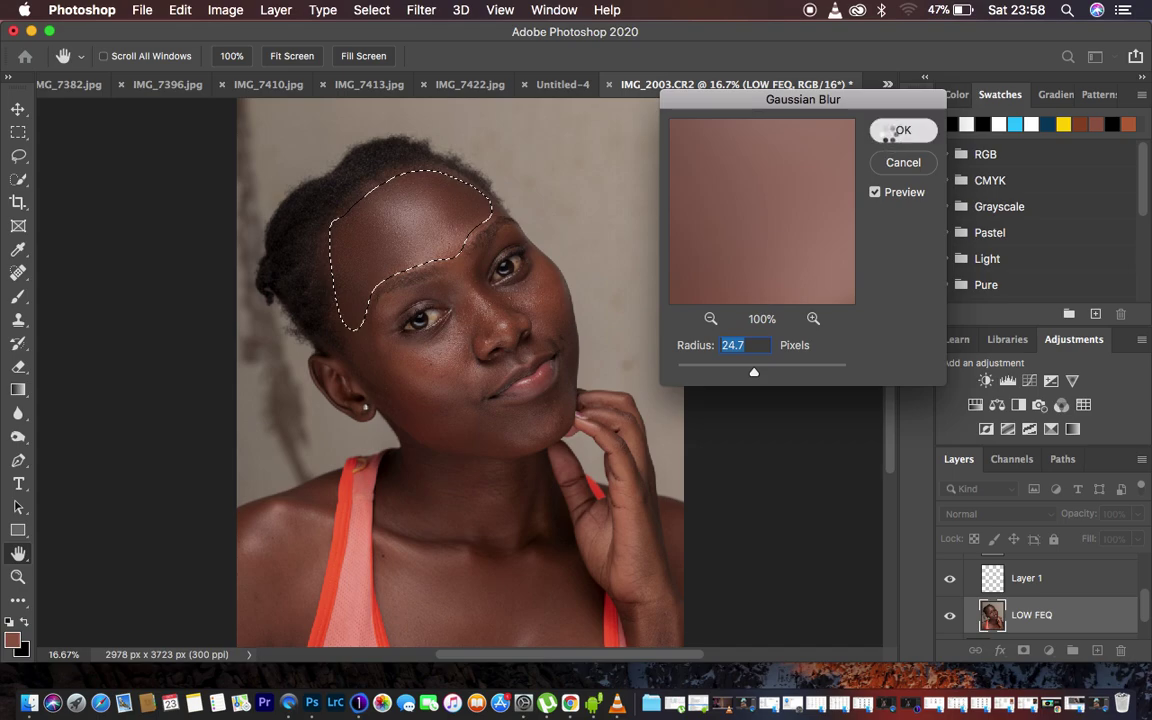
# Clear the forehead selection and compare the face with and without the FREQ SEP 16 BIT group at 25% zoom
pyautogui.scroll(5, 1033, 590)
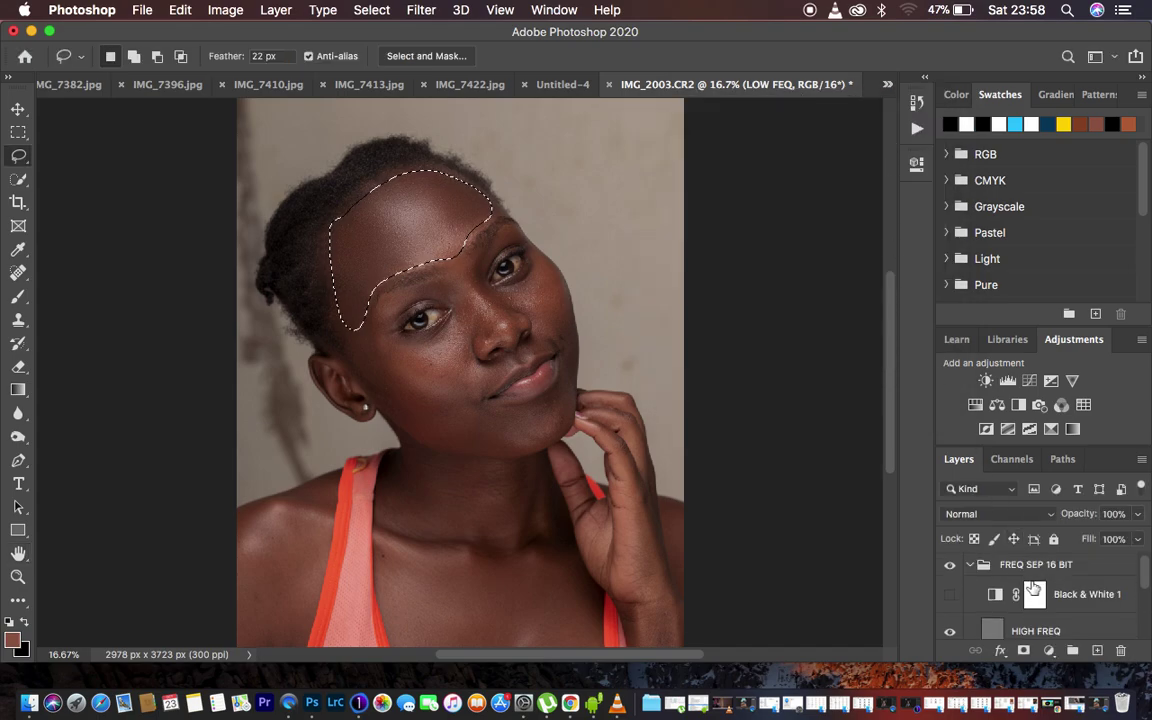
pyautogui.click(540, 425)
pyautogui.press('super+plus')
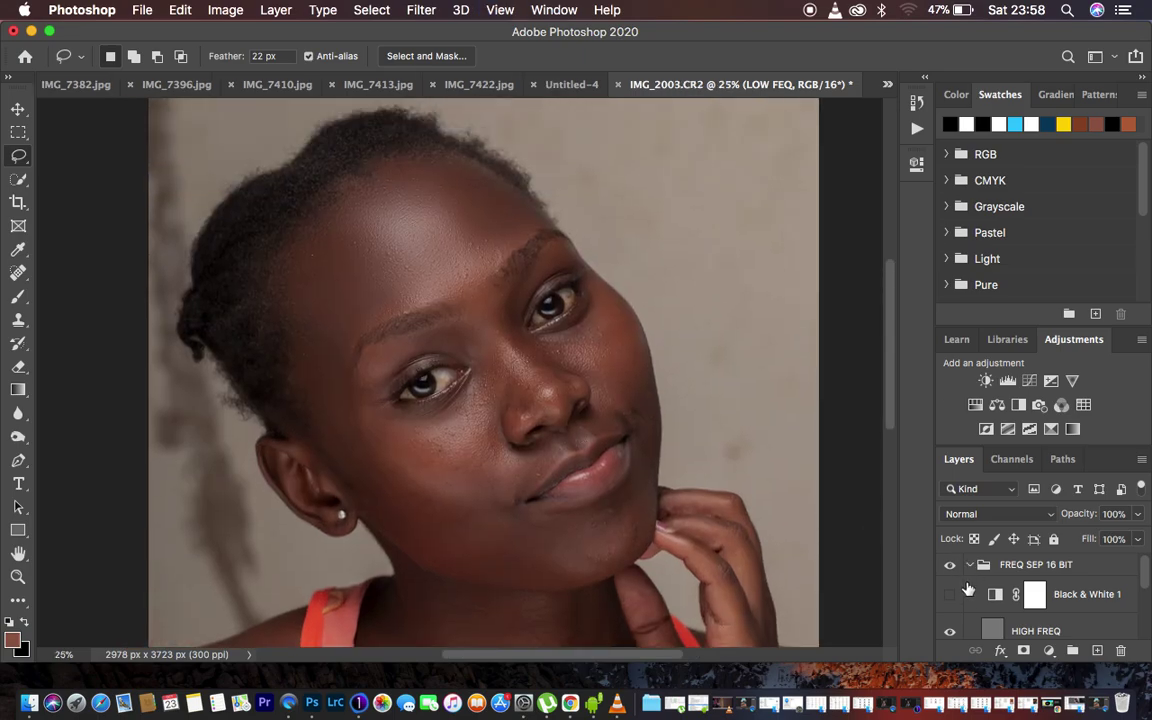
pyautogui.click(950, 566)
pyautogui.click(950, 567)
pyautogui.click(950, 567)
pyautogui.click(950, 568)
pyautogui.click(950, 568)
pyautogui.click(955, 594)
pyautogui.click(950, 567)
pyautogui.click(951, 568)
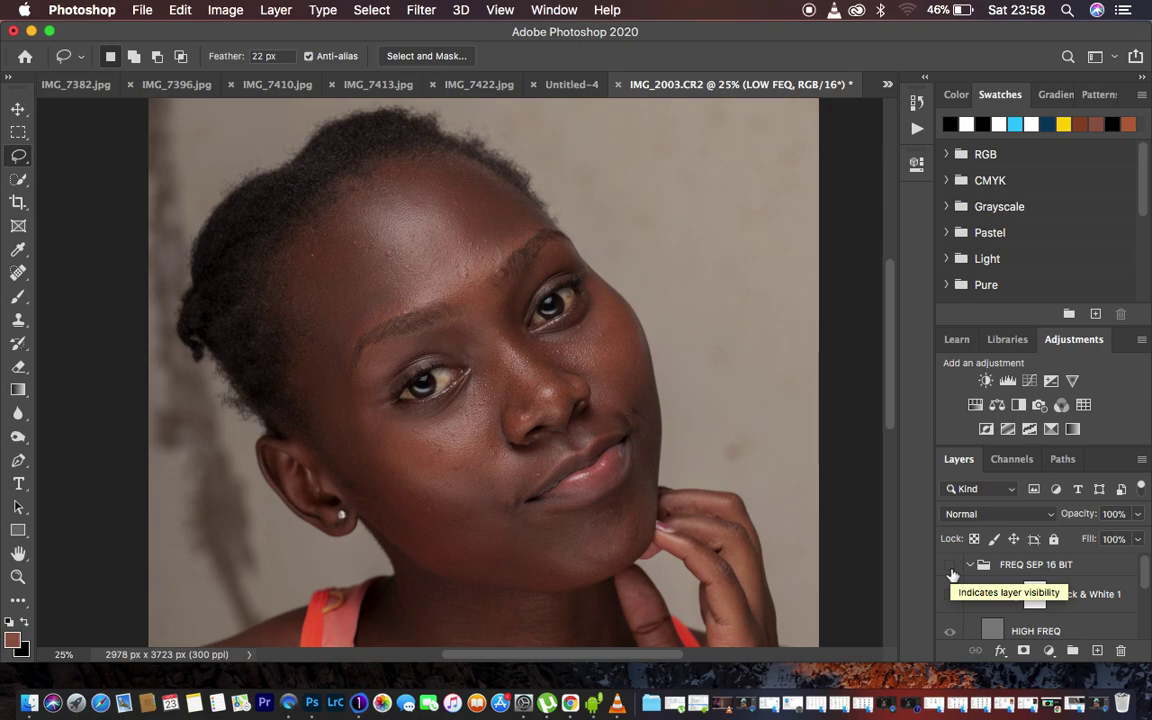
pyautogui.click(951, 567)
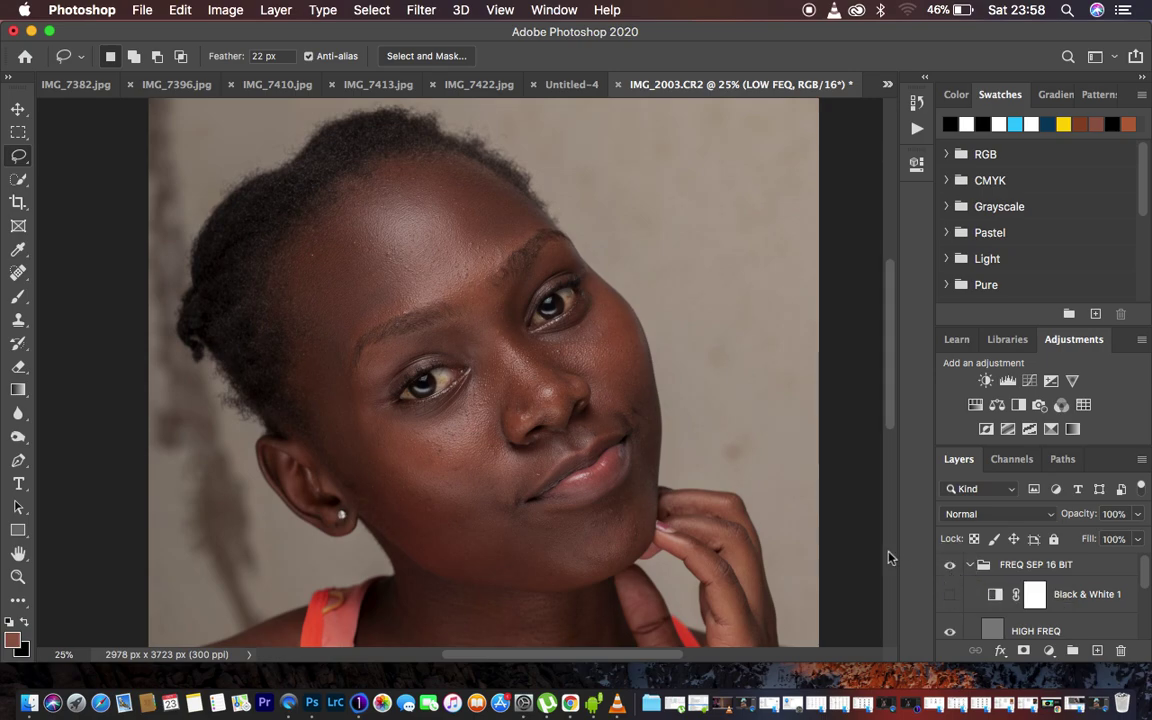
# Revert the document's history to the first forehead lasso, before the 24.7-pixel blur, and clear the selection
pyautogui.hotkey('alt', 'F9')
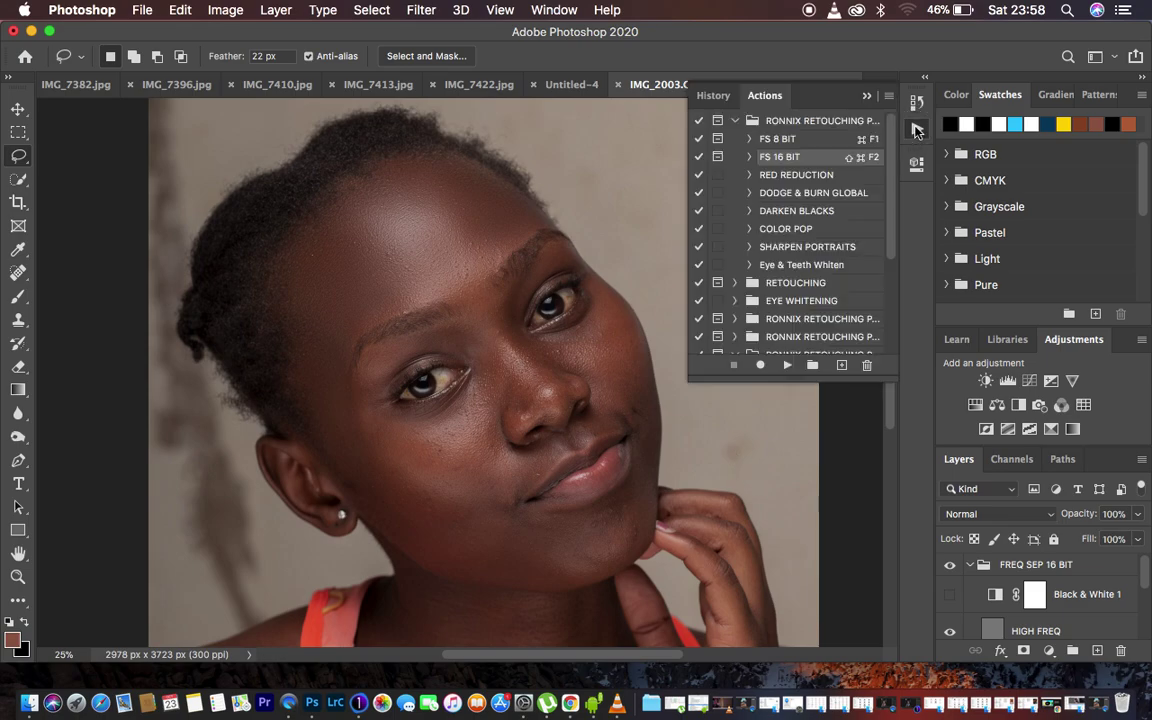
pyautogui.click(714, 95)
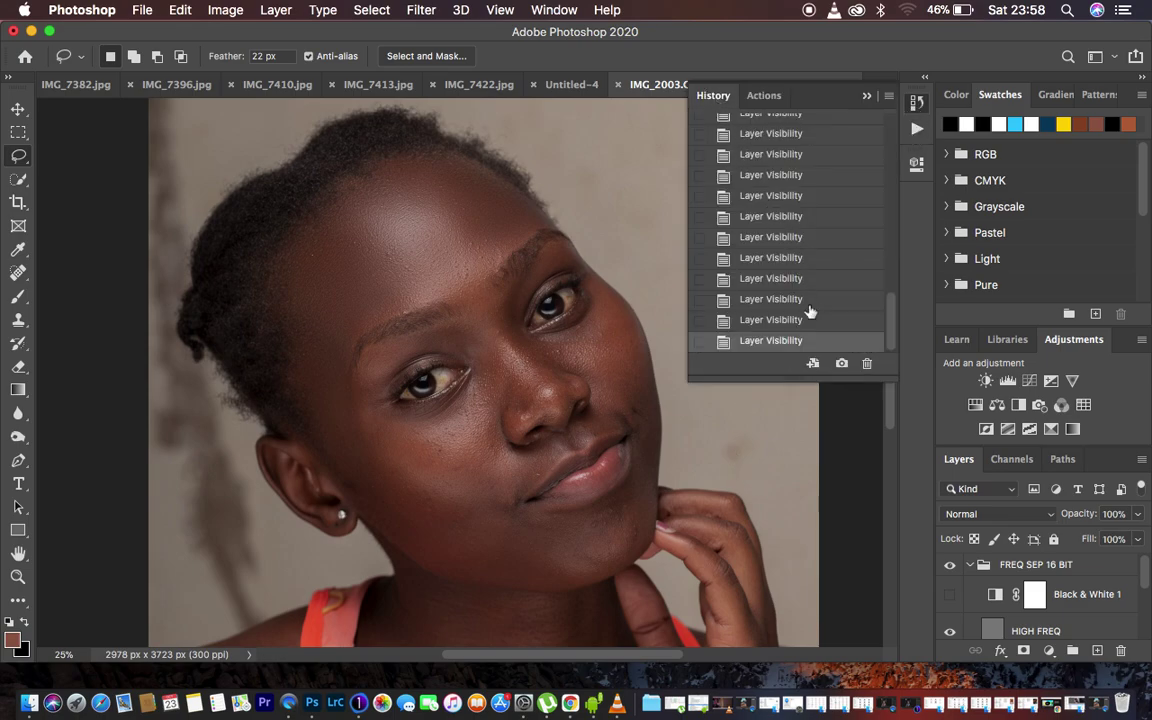
pyautogui.scroll(-3, 810, 311)
pyautogui.scroll(5, 810, 311)
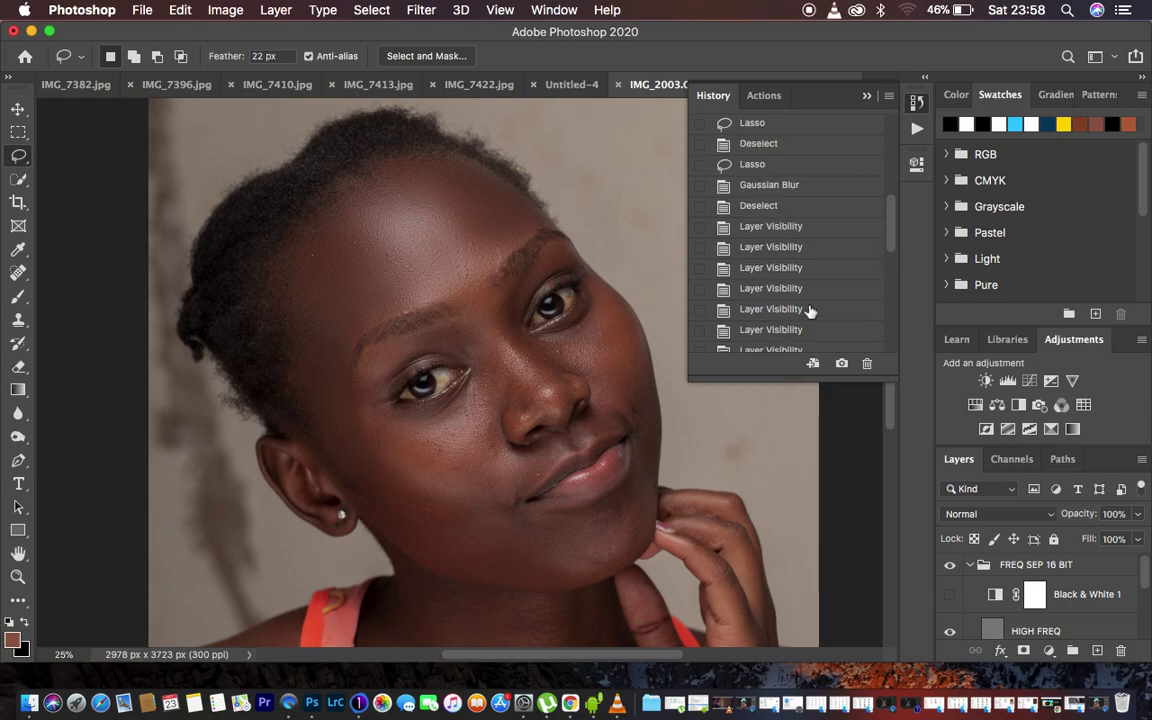
pyautogui.click(754, 166)
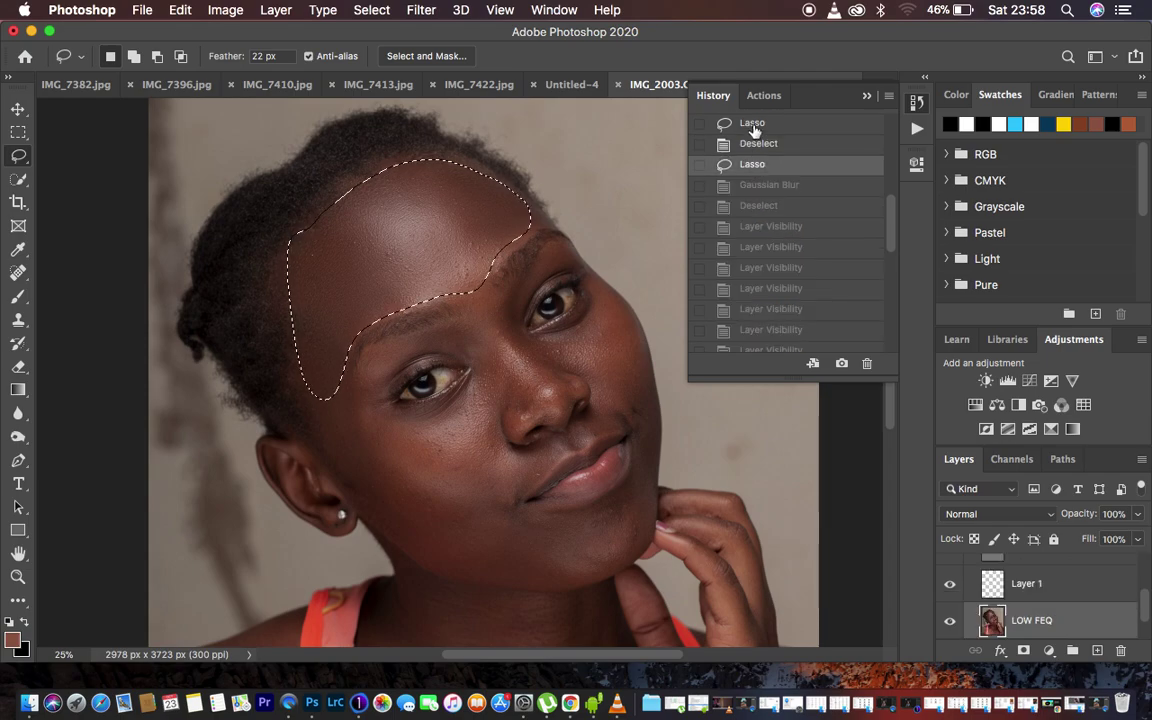
pyautogui.click(752, 124)
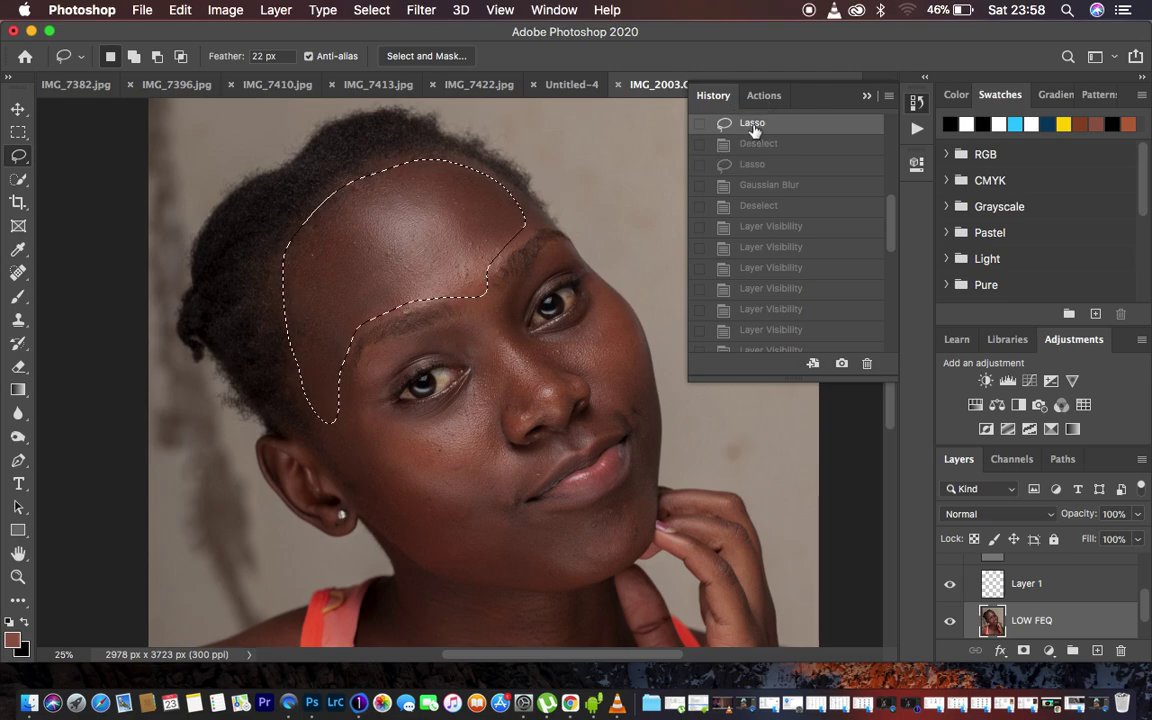
pyautogui.click(608, 180)
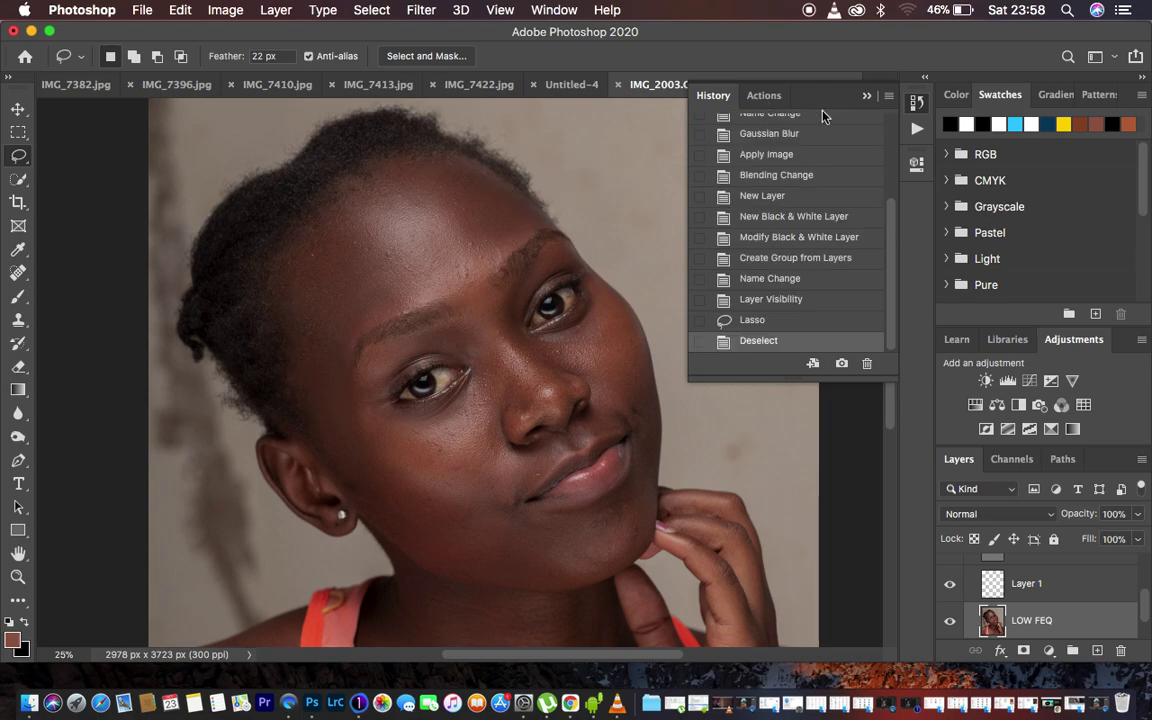
pyautogui.click(866, 96)
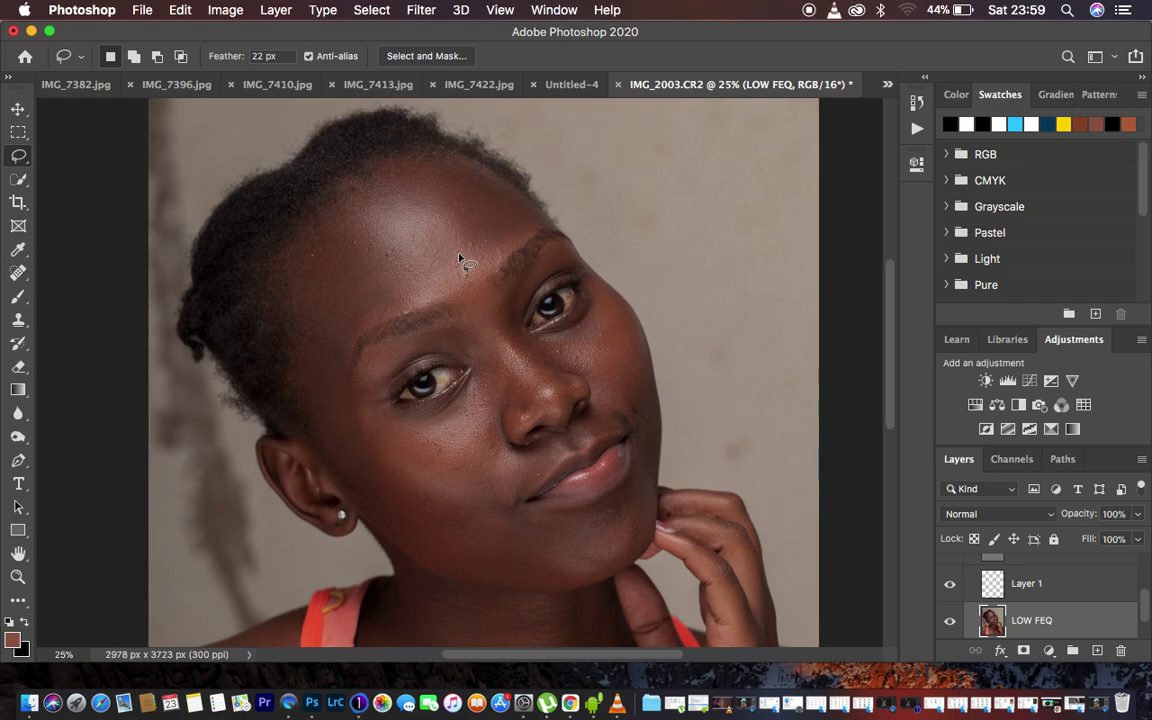
# Switch to the Mixer Brush for the LOW FEQ layer and clean the brush of loaded paint
pyautogui.click(18, 298)
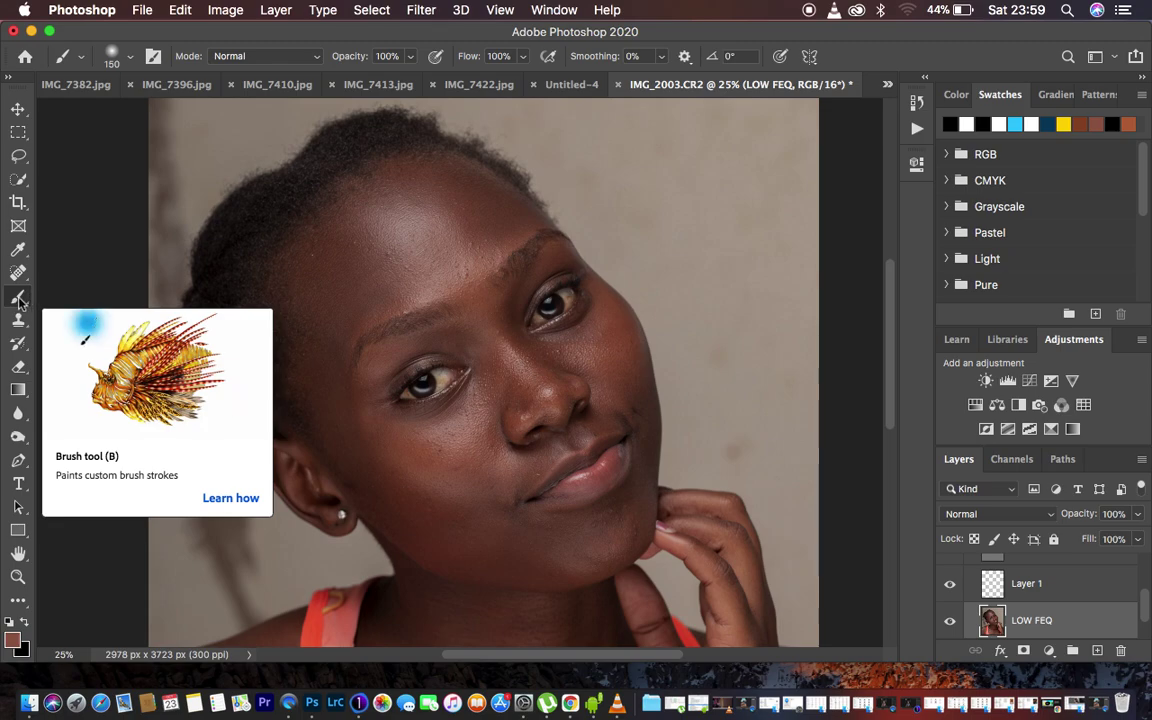
pyautogui.rightClick(17, 301)
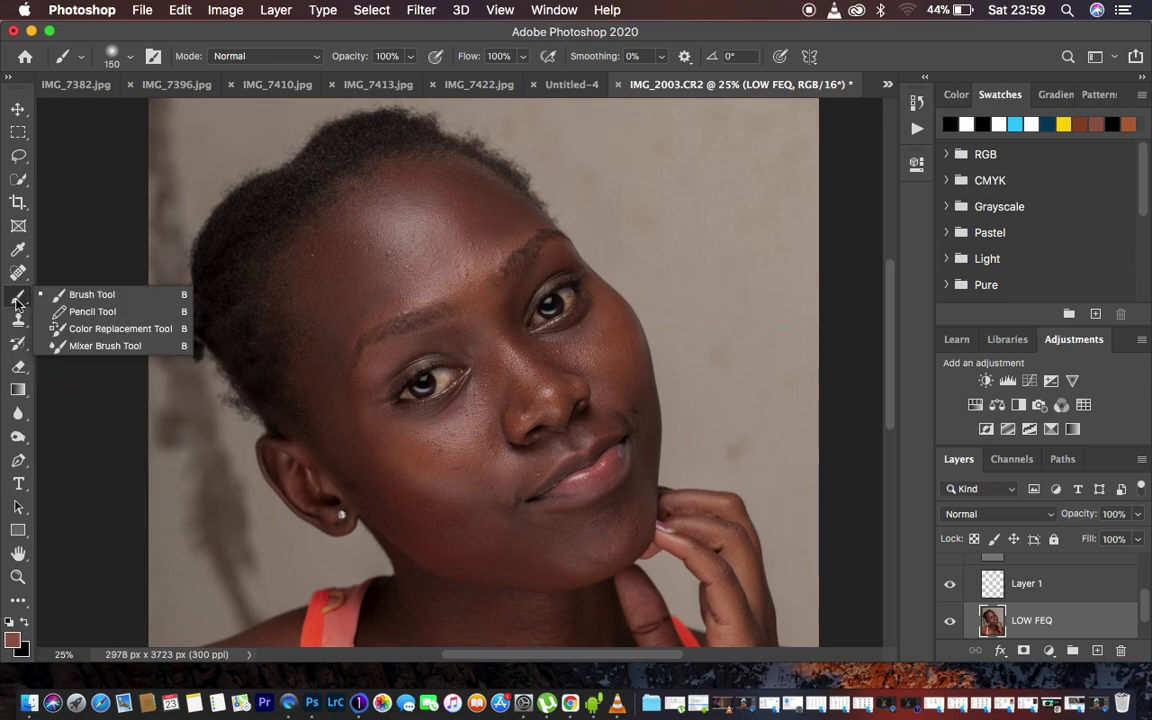
pyautogui.click(86, 346)
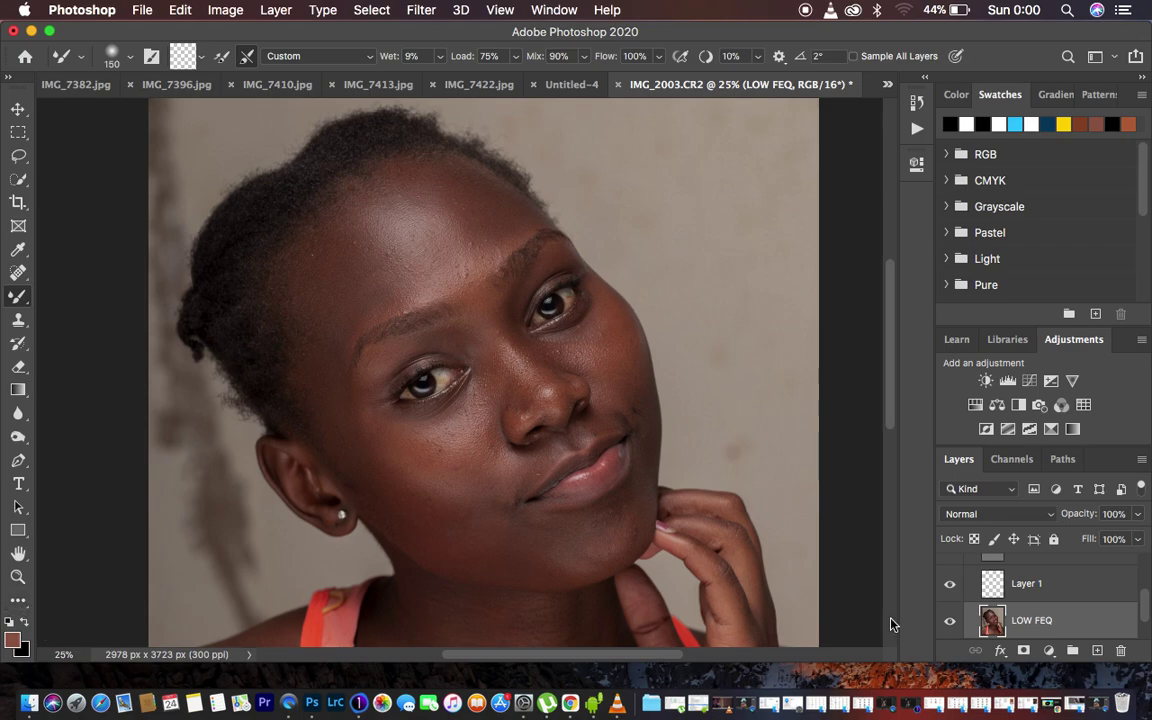
pyautogui.scroll(2, 1052, 598)
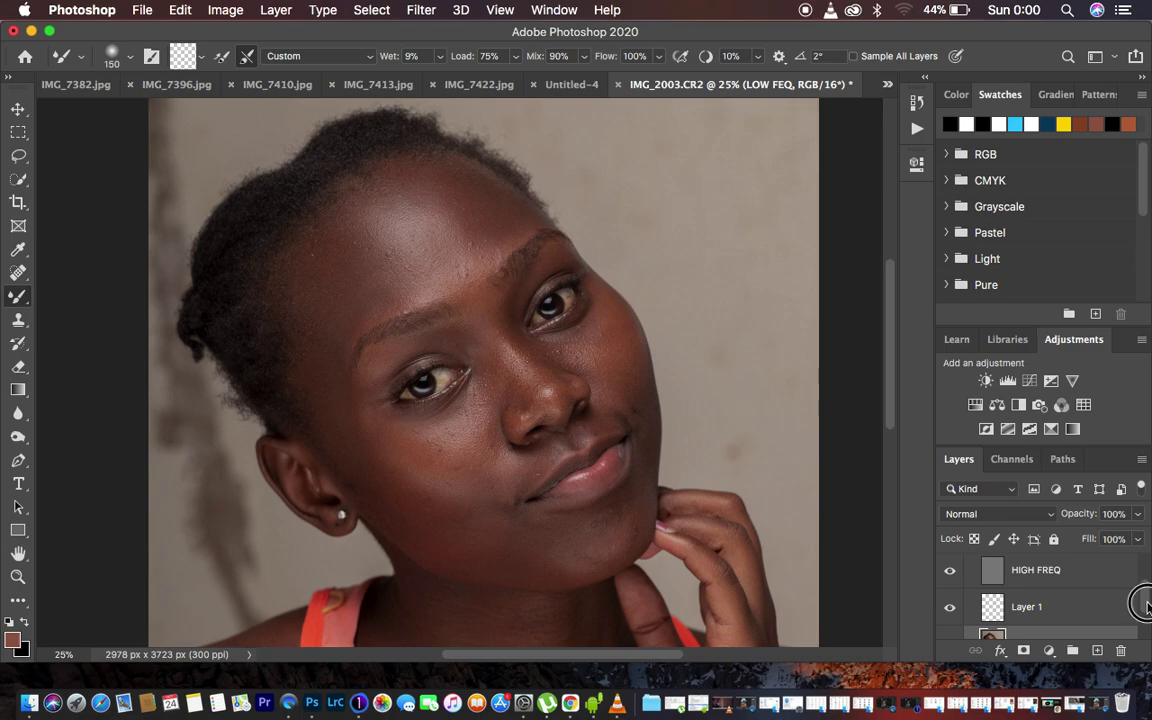
pyautogui.scroll(-1, 1144, 604)
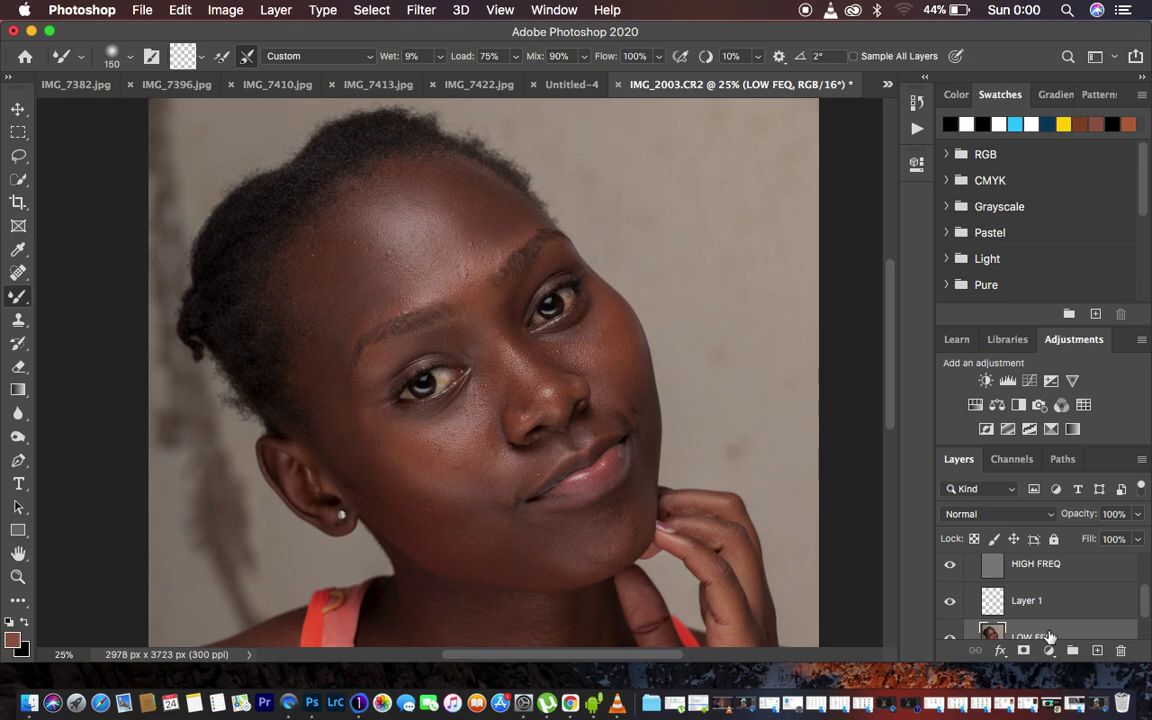
pyautogui.scroll(-2, 1137, 612)
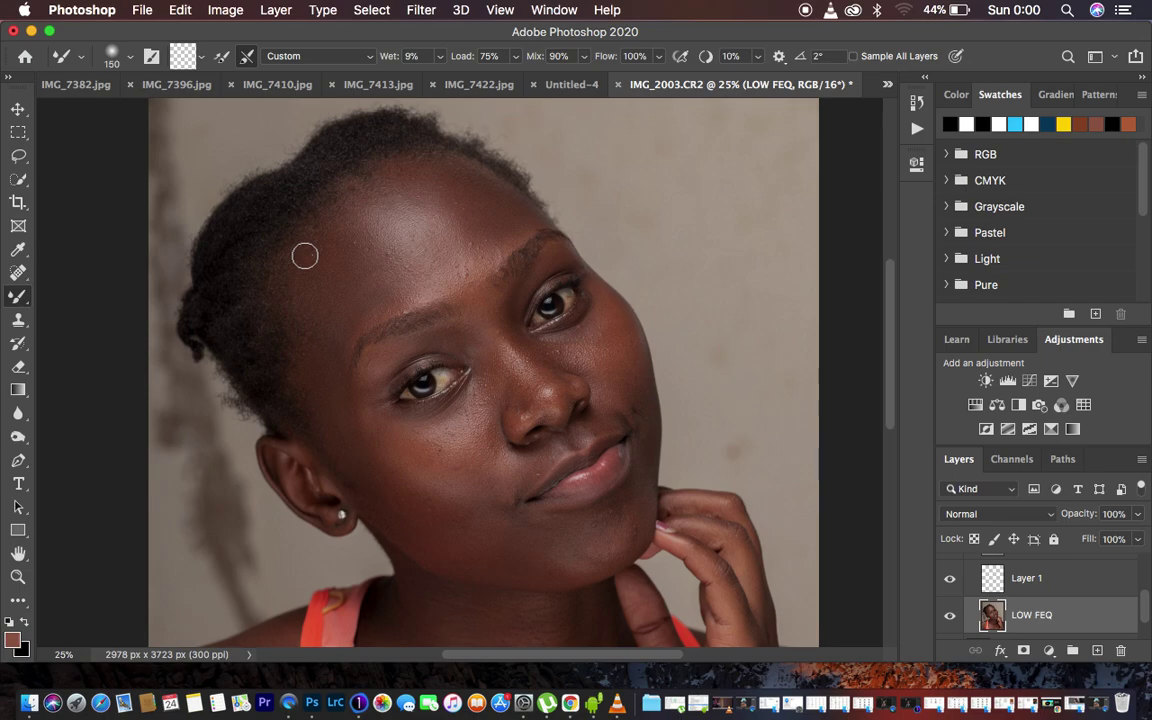
pyautogui.click(201, 58)
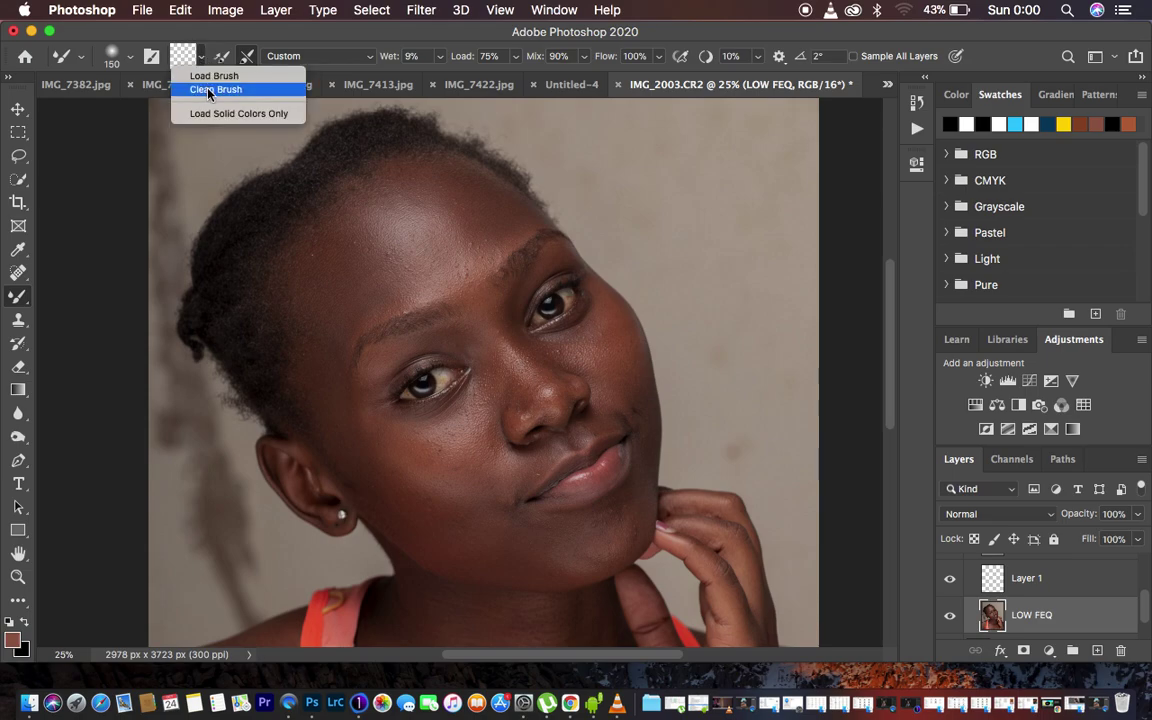
pyautogui.click(190, 88)
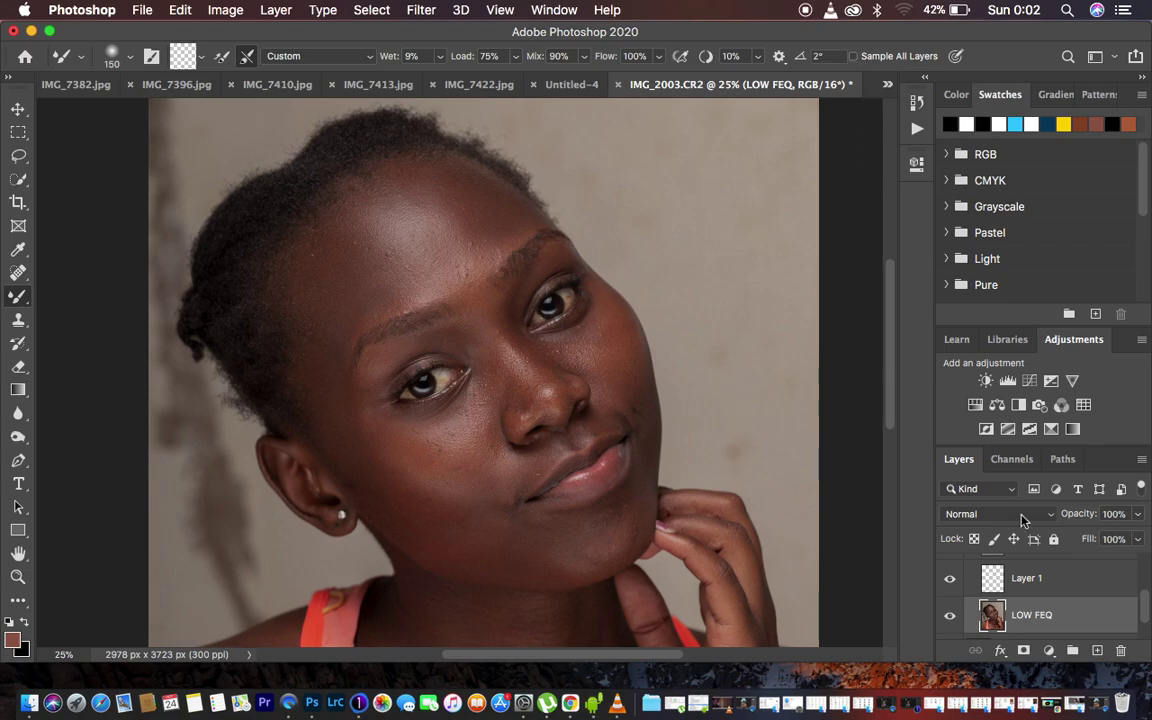
# Review the Mixer Brush's size, hardness and brush presets
pyautogui.scroll(1, 1055, 620)
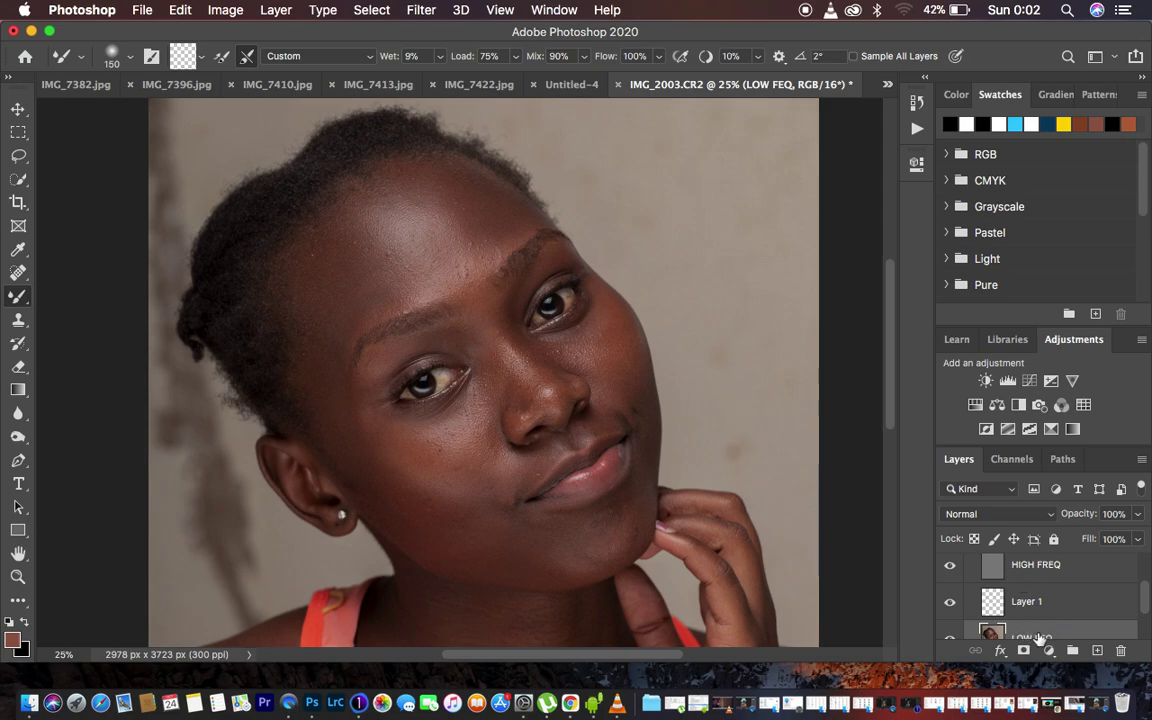
pyautogui.scroll(-1, 1040, 638)
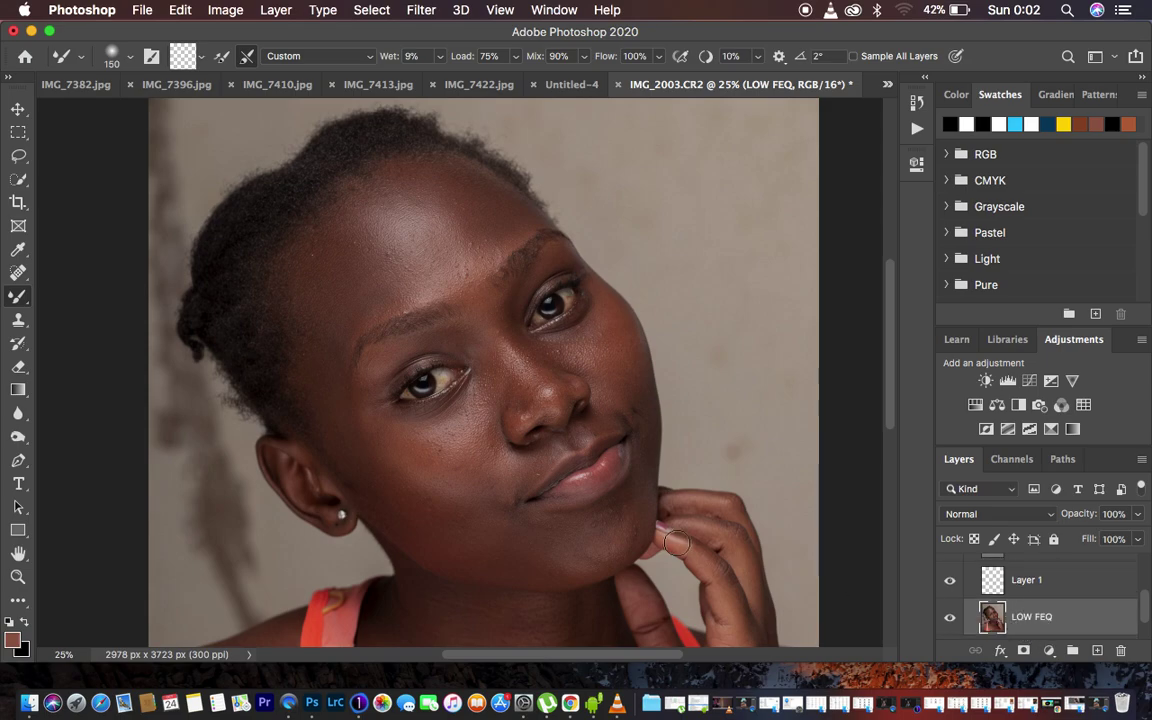
pyautogui.rightClick(84, 65)
pyautogui.click(84, 63)
pyautogui.click(84, 63)
pyautogui.click(84, 63)
pyautogui.click(128, 63)
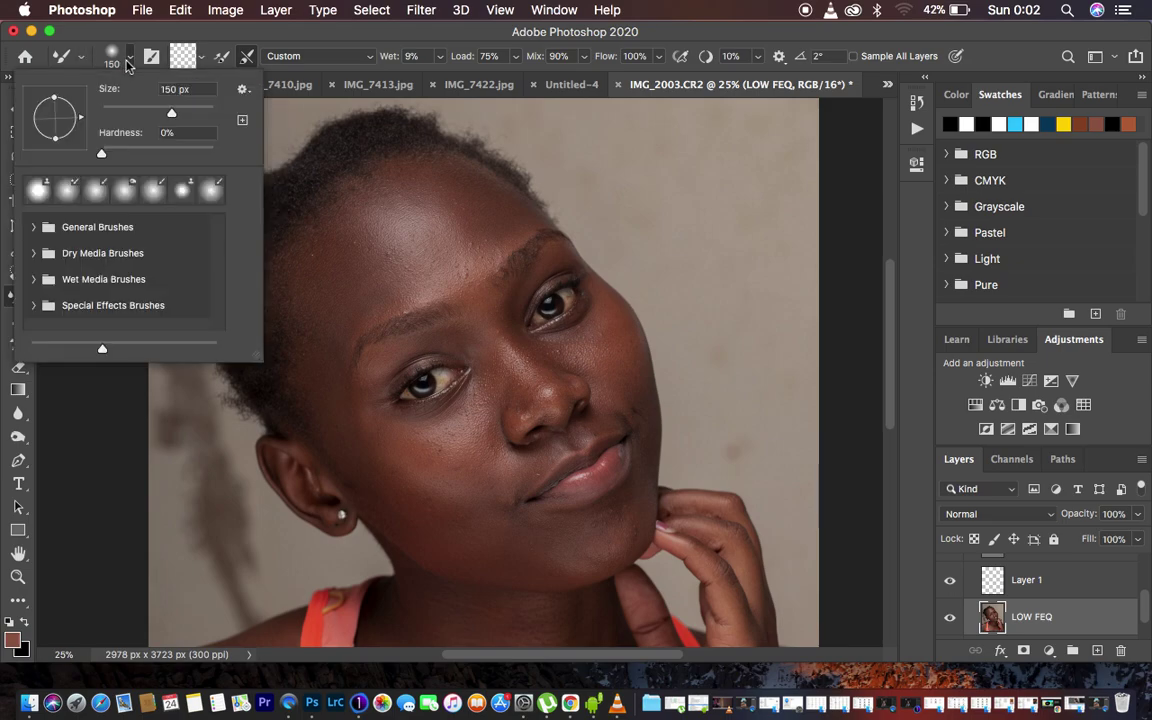
pyautogui.click(119, 52)
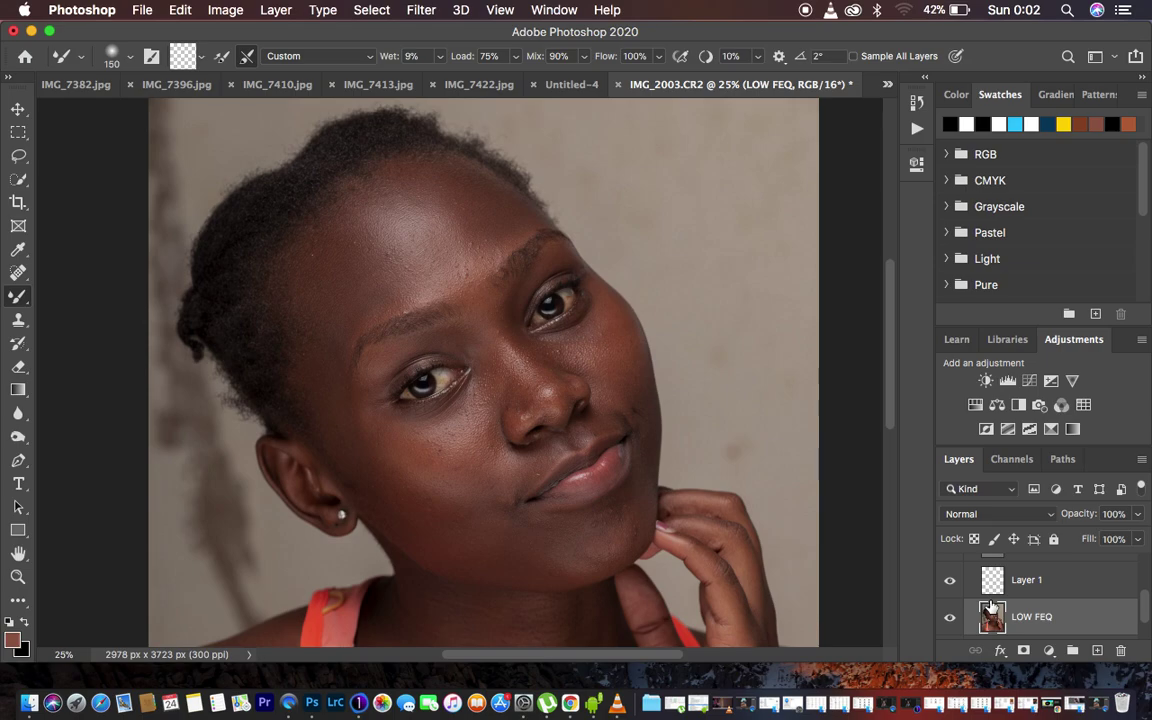
# Preview the portrait in monochrome with the Black & White 1 adjustment, then hide that adjustment again
pyautogui.scroll(2, 1061, 607)
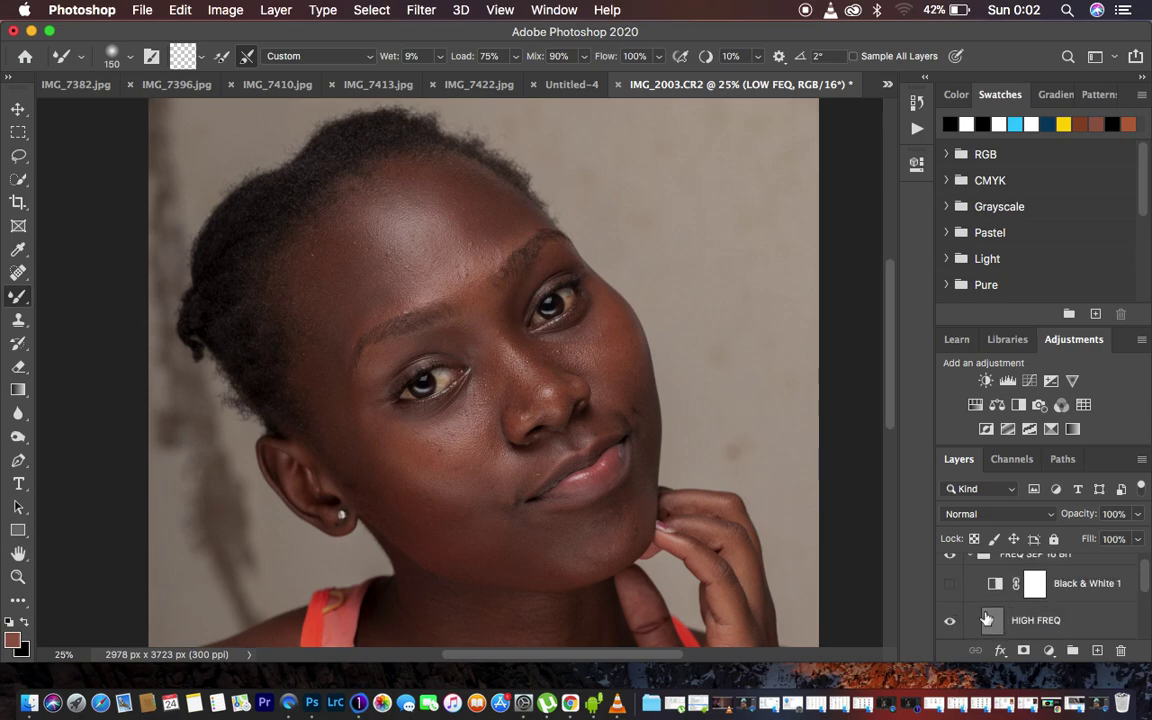
pyautogui.click(951, 590)
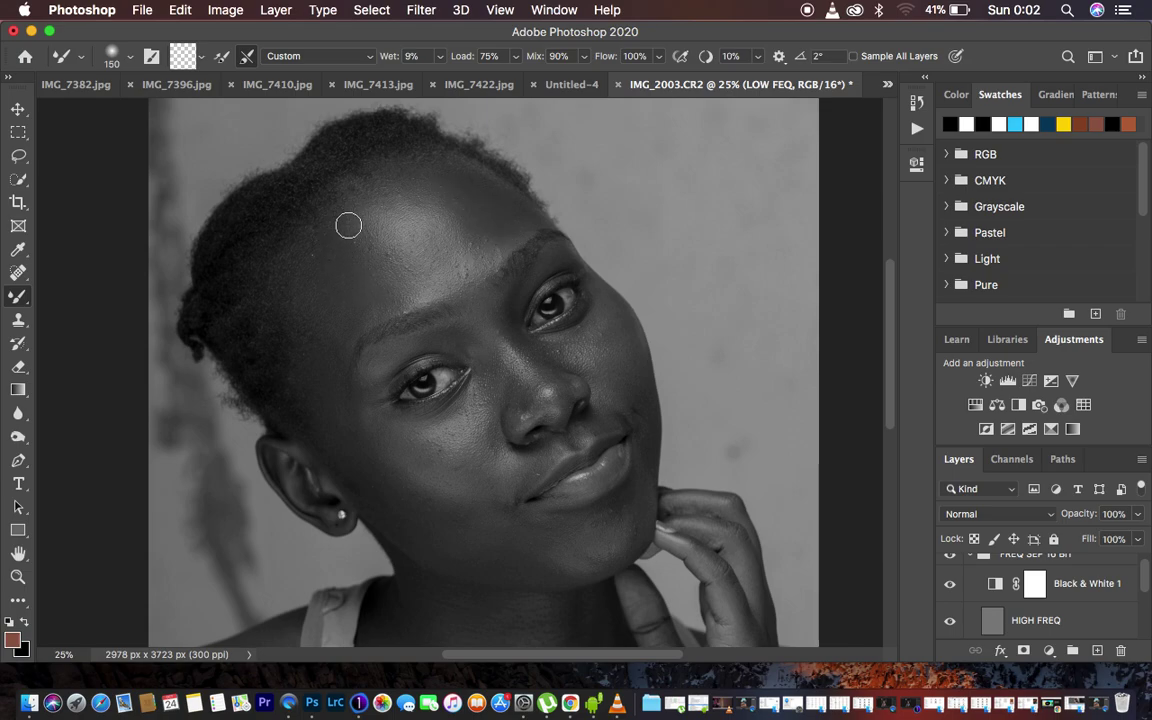
pyautogui.click(951, 591)
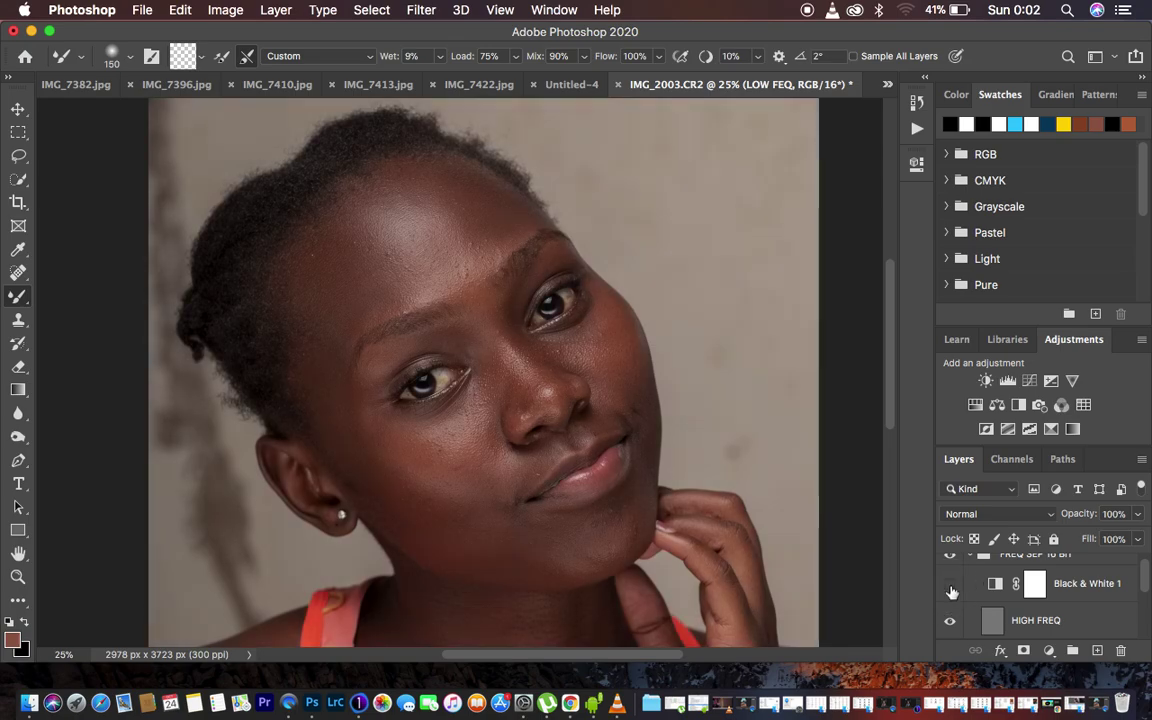
pyautogui.scroll(-2, 1087, 605)
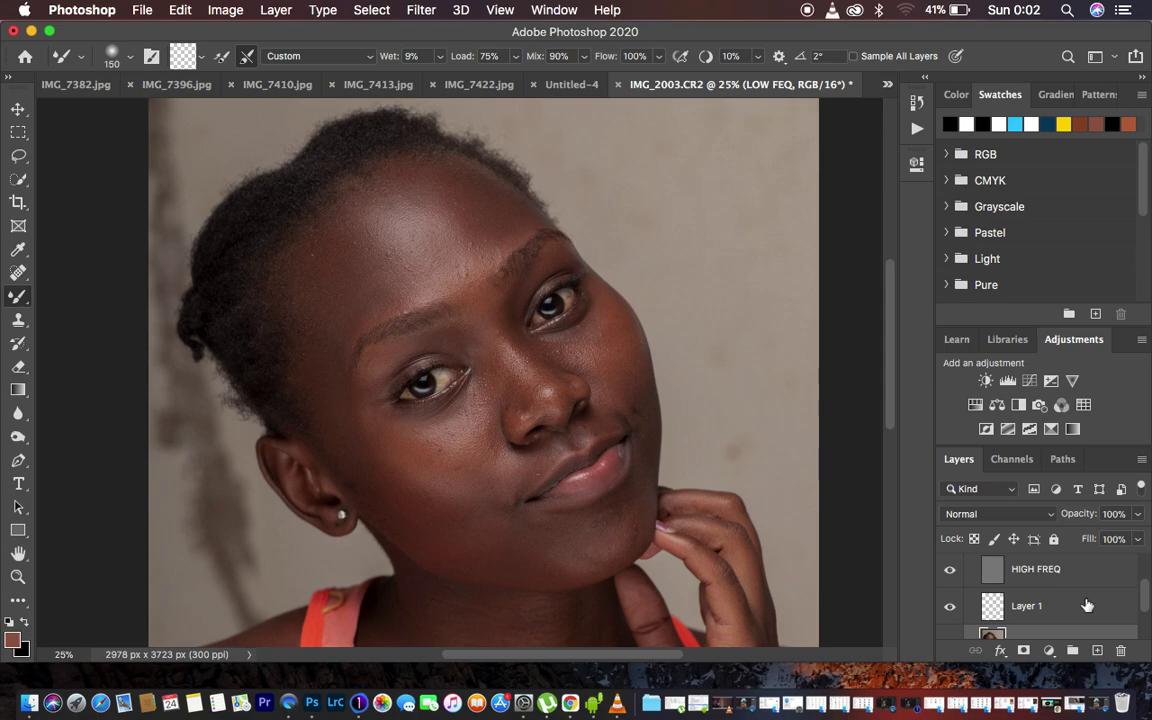
# Hide the HIGH FREQ layer and enlarge the Mixer Brush to 250 px
pyautogui.click(951, 572)
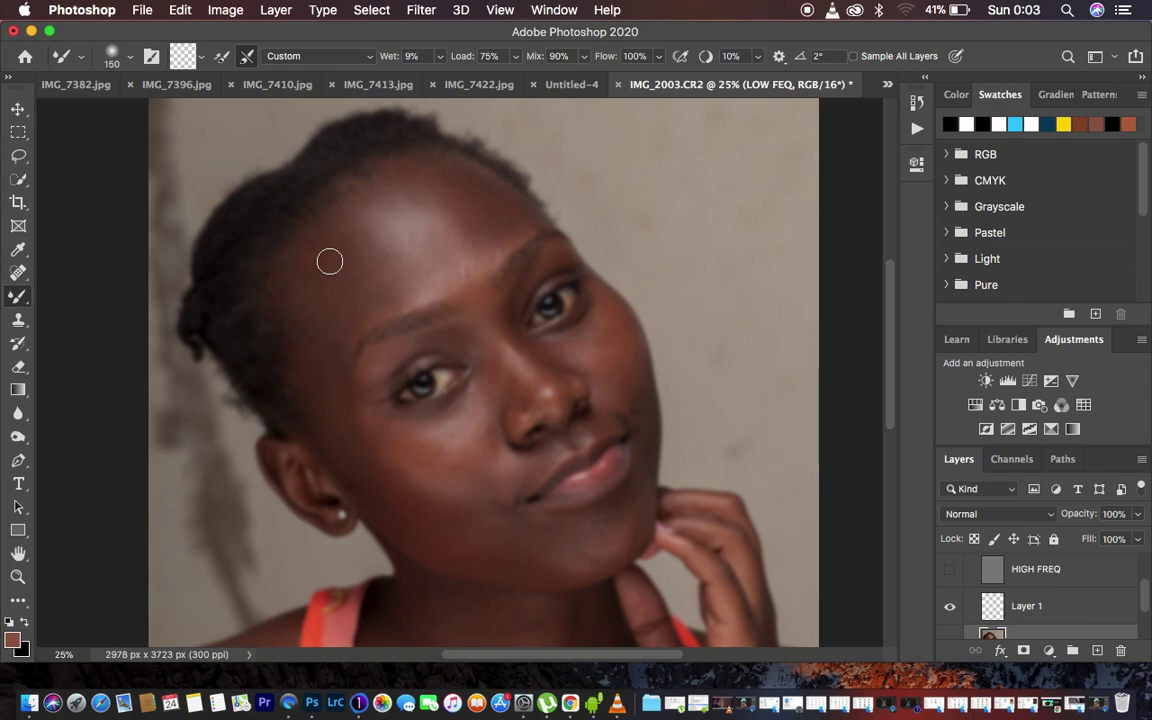
pyautogui.press(']')
pyautogui.press(']')
pyautogui.press(']')
pyautogui.press(']')
pyautogui.press('[')
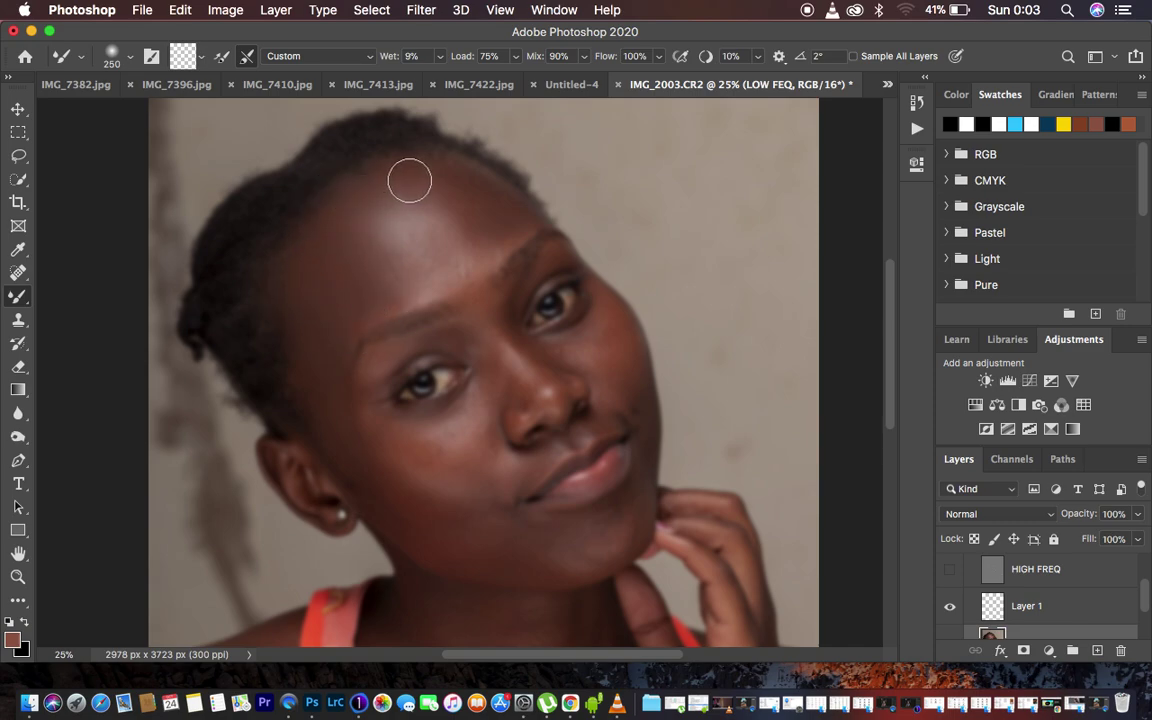
# Blend the forehead highlight into the surrounding skin on the LOW FEQ layer with the Mixer Brush and show the HIGH FREQ layer again
pyautogui.moveTo(445, 190)
pyautogui.mouseDown()
pyautogui.moveTo(470, 216)
pyautogui.moveTo(455, 193)
pyautogui.moveTo(468, 200)
pyautogui.moveTo(438, 181)
pyautogui.moveTo(489, 200)
pyautogui.moveTo(472, 216)
pyautogui.moveTo(481, 253)
pyautogui.moveTo(474, 194)
pyautogui.moveTo(442, 180)
pyautogui.moveTo(380, 188)
pyautogui.moveTo(351, 246)
pyautogui.moveTo(363, 237)
pyautogui.moveTo(396, 284)
pyautogui.mouseUp()
pyautogui.moveTo(455, 228)
pyautogui.mouseDown()
pyautogui.moveTo(447, 219)
pyautogui.moveTo(459, 240)
pyautogui.moveTo(437, 224)
pyautogui.moveTo(447, 237)
pyautogui.mouseUp()
pyautogui.moveTo(380, 196)
pyautogui.mouseDown()
pyautogui.moveTo(384, 270)
pyautogui.moveTo(424, 278)
pyautogui.moveTo(450, 262)
pyautogui.mouseUp()
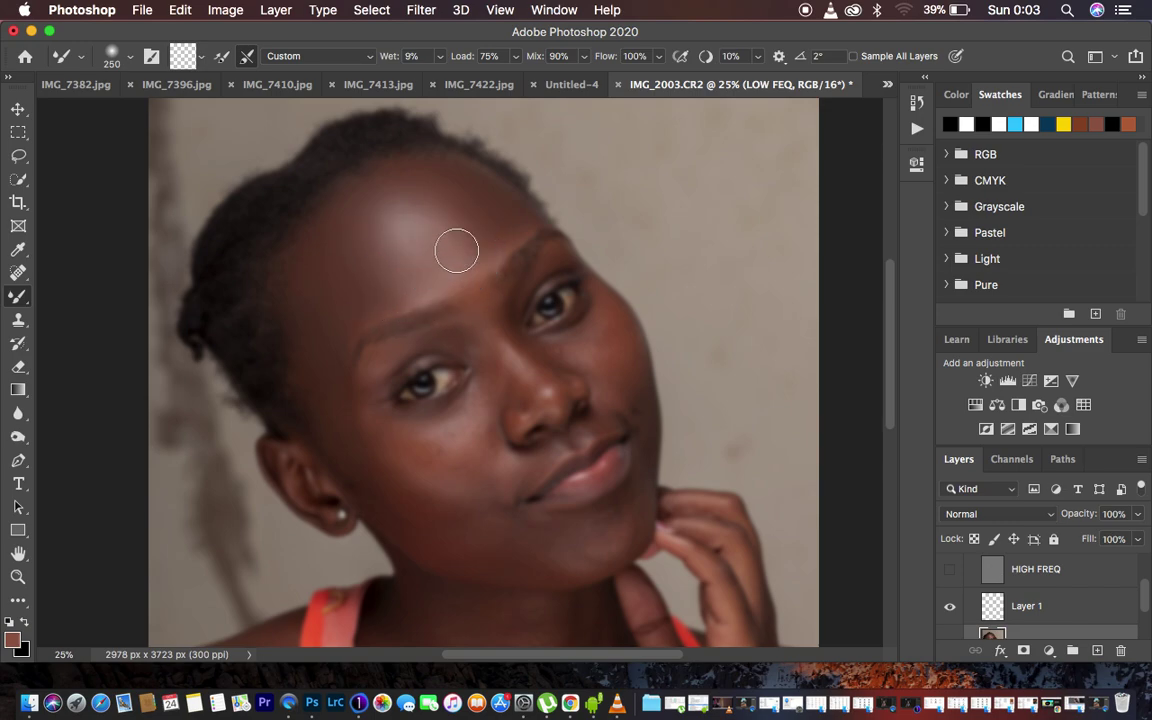
pyautogui.moveTo(391, 226)
pyautogui.mouseDown()
pyautogui.moveTo(395, 190)
pyautogui.moveTo(442, 205)
pyautogui.moveTo(427, 207)
pyautogui.moveTo(460, 255)
pyautogui.moveTo(418, 197)
pyautogui.moveTo(384, 197)
pyautogui.moveTo(369, 211)
pyautogui.moveTo(362, 247)
pyautogui.moveTo(391, 281)
pyautogui.moveTo(407, 286)
pyautogui.moveTo(417, 249)
pyautogui.moveTo(382, 248)
pyautogui.moveTo(396, 263)
pyautogui.moveTo(426, 240)
pyautogui.mouseUp()
pyautogui.moveTo(428, 192)
pyautogui.mouseDown()
pyautogui.moveTo(425, 242)
pyautogui.moveTo(368, 270)
pyautogui.moveTo(404, 283)
pyautogui.moveTo(325, 323)
pyautogui.moveTo(329, 386)
pyautogui.moveTo(319, 380)
pyautogui.moveTo(309, 399)
pyautogui.moveTo(292, 337)
pyautogui.moveTo(296, 273)
pyautogui.moveTo(340, 215)
pyautogui.mouseUp()
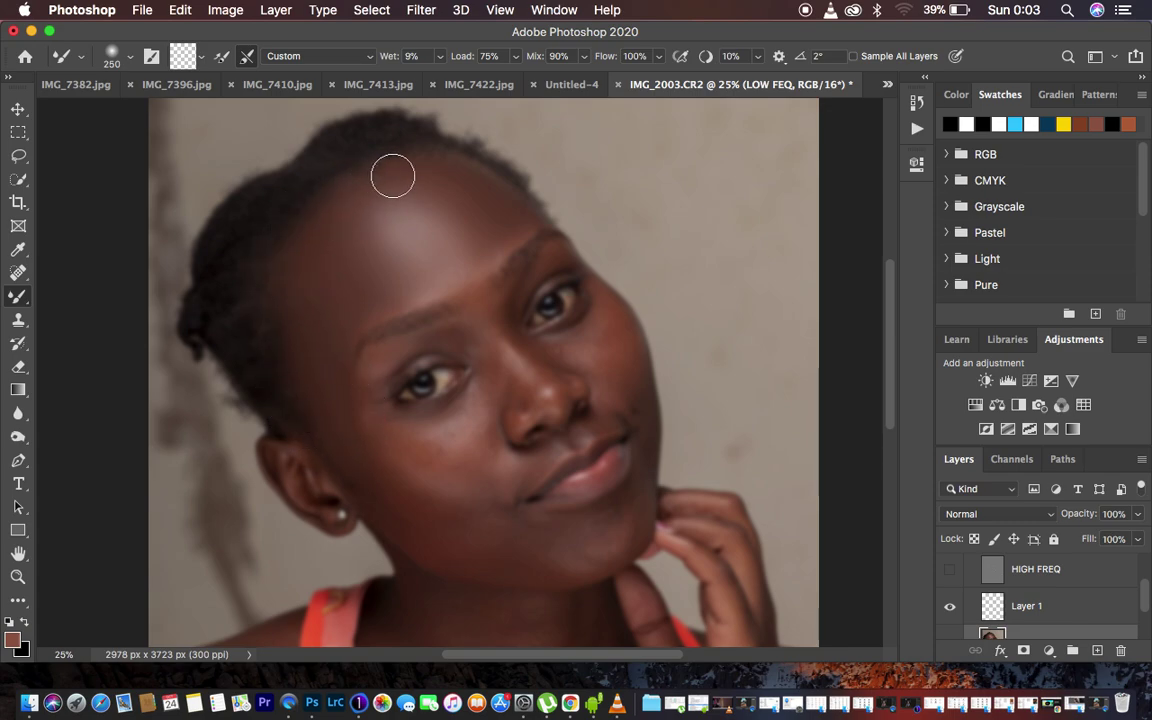
pyautogui.moveTo(392, 177)
pyautogui.mouseDown()
pyautogui.moveTo(378, 175)
pyautogui.moveTo(445, 172)
pyautogui.moveTo(496, 213)
pyautogui.moveTo(373, 198)
pyautogui.moveTo(368, 243)
pyautogui.moveTo(398, 188)
pyautogui.moveTo(450, 216)
pyautogui.moveTo(360, 216)
pyautogui.moveTo(368, 256)
pyautogui.moveTo(391, 270)
pyautogui.moveTo(378, 273)
pyautogui.moveTo(422, 278)
pyautogui.moveTo(350, 210)
pyautogui.mouseUp()
pyautogui.moveTo(432, 188)
pyautogui.mouseDown()
pyautogui.moveTo(377, 212)
pyautogui.moveTo(405, 205)
pyautogui.moveTo(420, 245)
pyautogui.moveTo(436, 209)
pyautogui.moveTo(458, 249)
pyautogui.moveTo(404, 188)
pyautogui.moveTo(509, 212)
pyautogui.moveTo(445, 298)
pyautogui.moveTo(396, 283)
pyautogui.moveTo(406, 301)
pyautogui.moveTo(383, 221)
pyautogui.moveTo(406, 229)
pyautogui.moveTo(321, 273)
pyautogui.moveTo(298, 257)
pyautogui.moveTo(347, 190)
pyautogui.moveTo(406, 159)
pyautogui.moveTo(437, 175)
pyautogui.mouseUp()
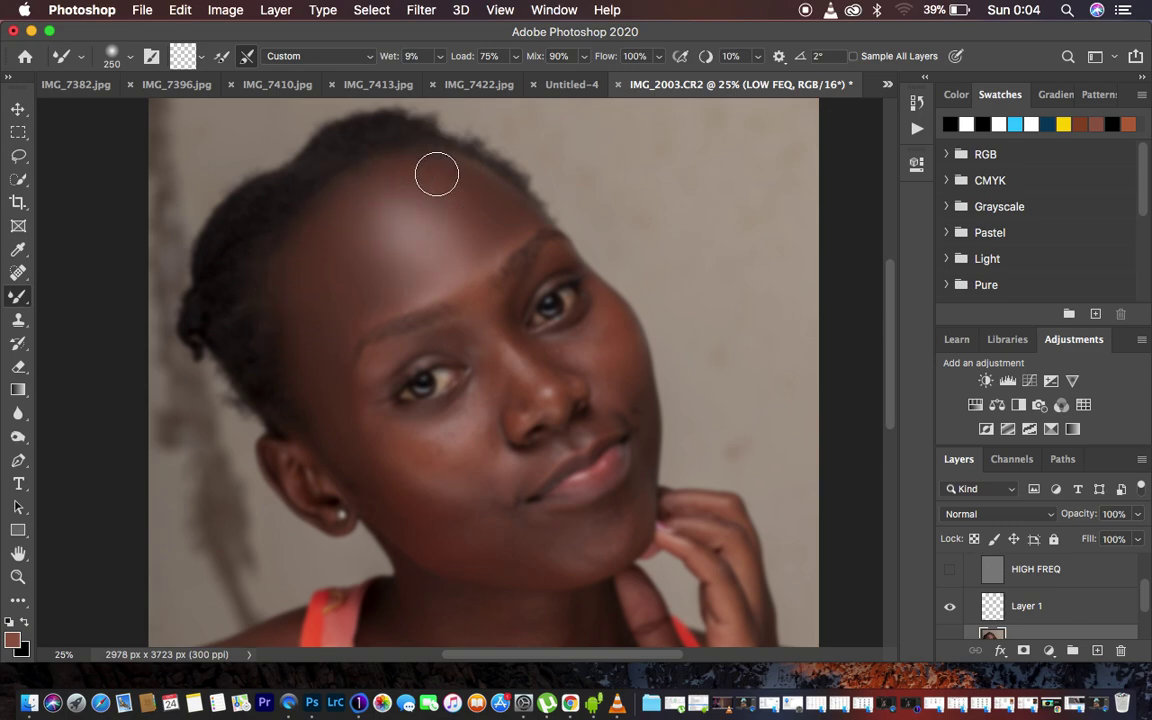
pyautogui.scroll(2, 1068, 593)
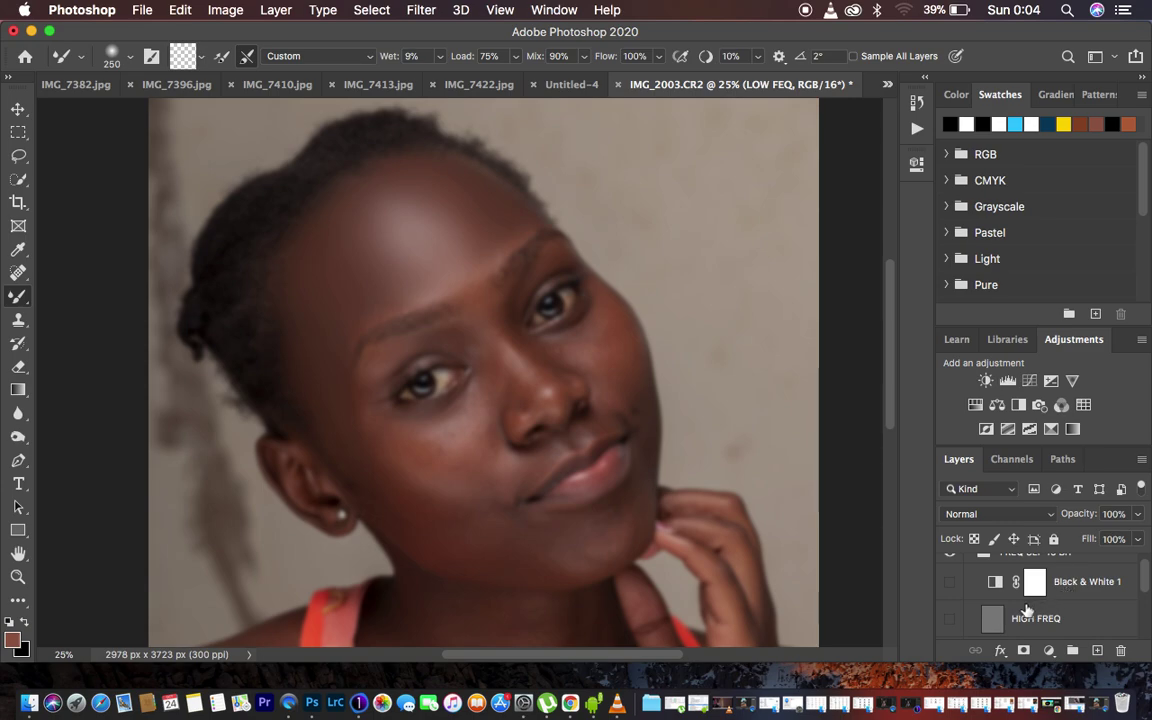
pyautogui.click(950, 619)
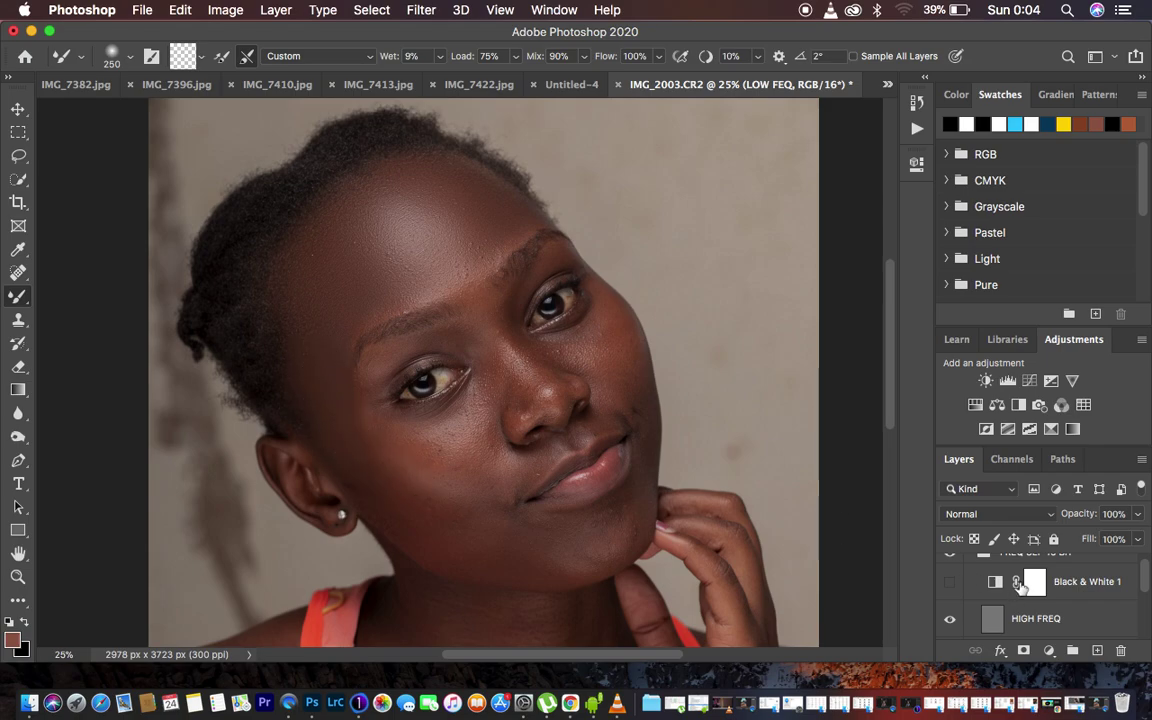
# Compare the forehead with and without the FREQ SEP 16 BIT group, leaving the group visible
pyautogui.scroll(1, 1087, 581)
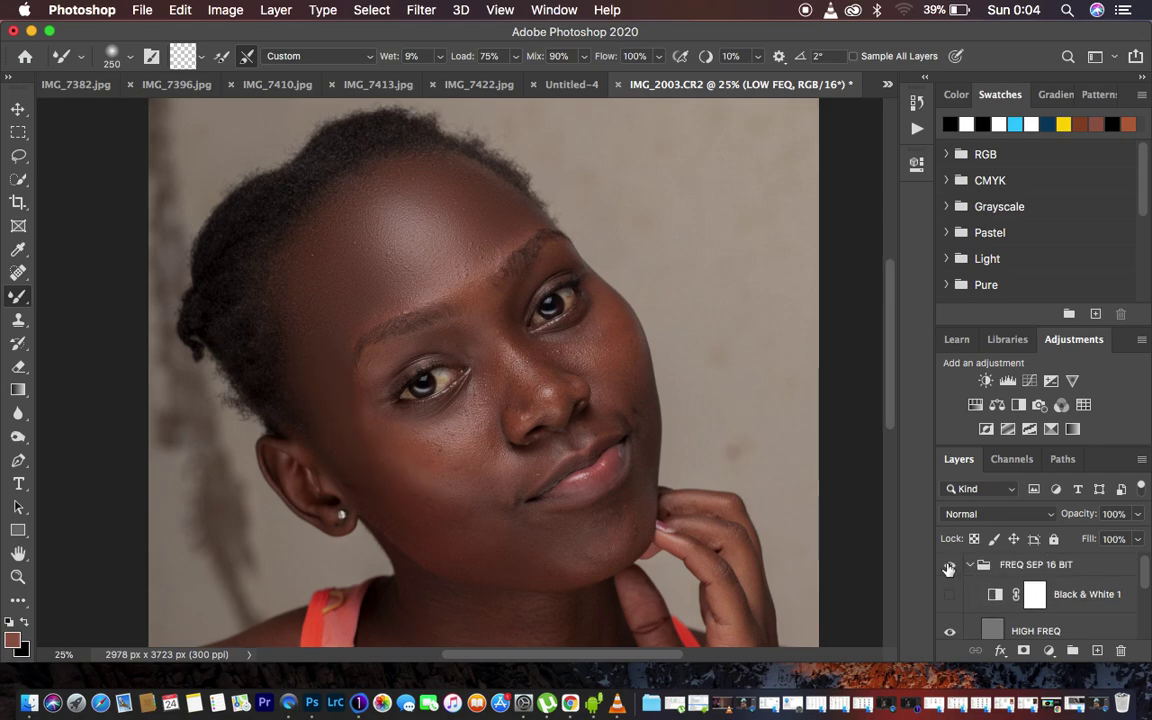
pyautogui.click(949, 568)
pyautogui.click(949, 568)
pyautogui.click(949, 568)
pyautogui.click(949, 568)
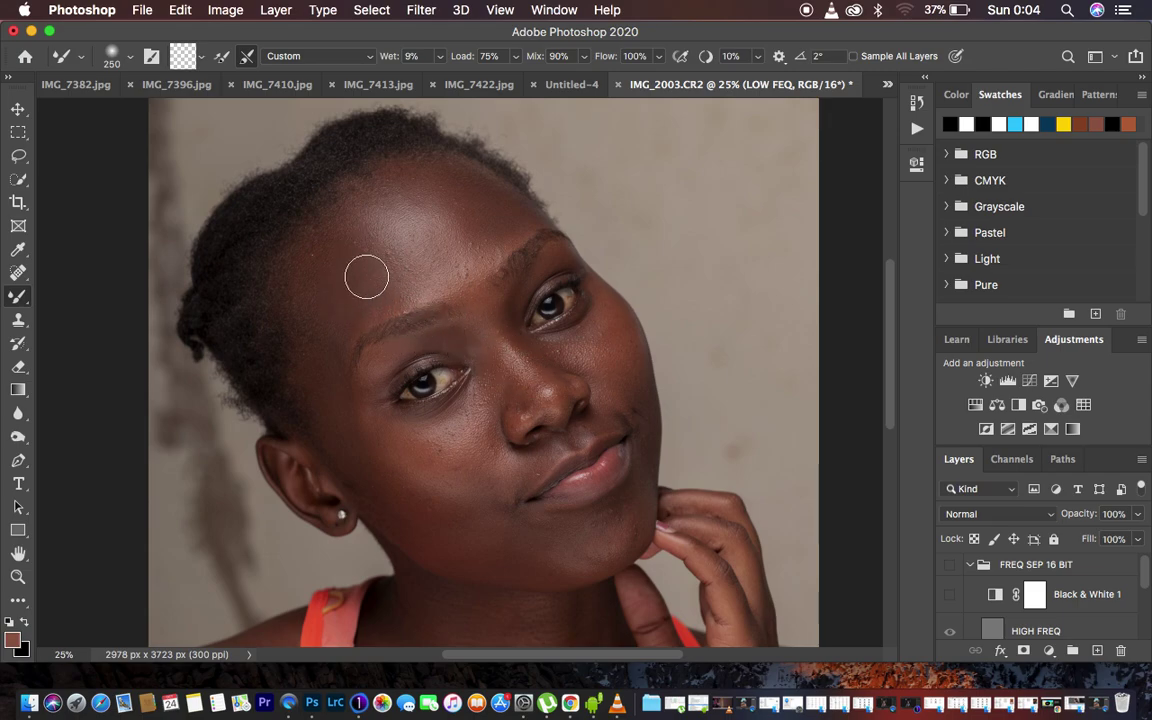
pyautogui.click(950, 564)
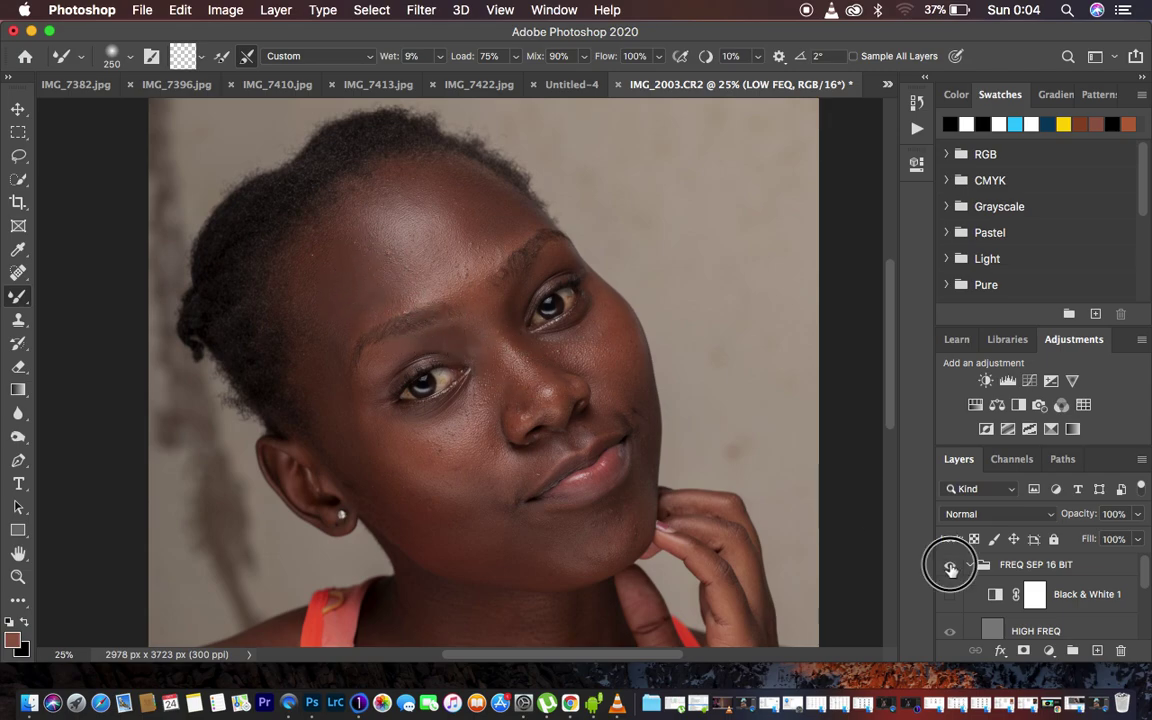
pyautogui.click(950, 564)
pyautogui.click(950, 565)
pyautogui.click(950, 565)
pyautogui.click(950, 565)
pyautogui.click(950, 565)
pyautogui.click(950, 565)
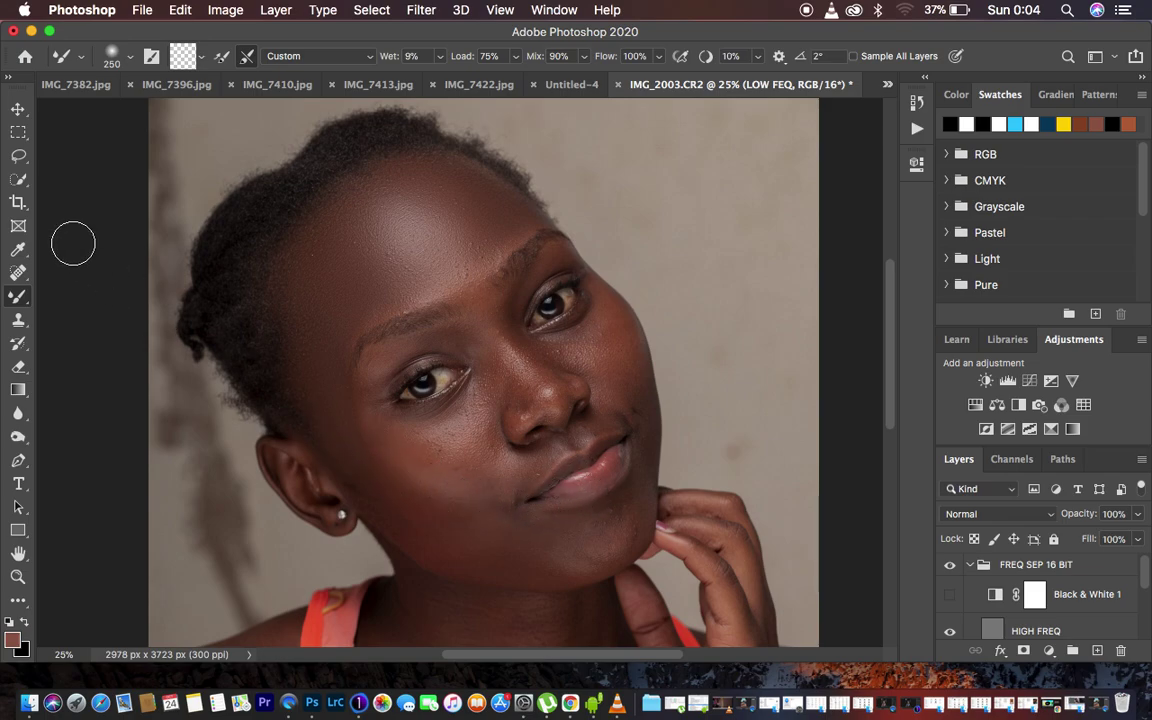
# Lasso the forehead and temple skin with a 22 px feather and apply a Gaussian Blur with a 24-pixel radius on the LOW FEQ layer
pyautogui.click(18, 158)
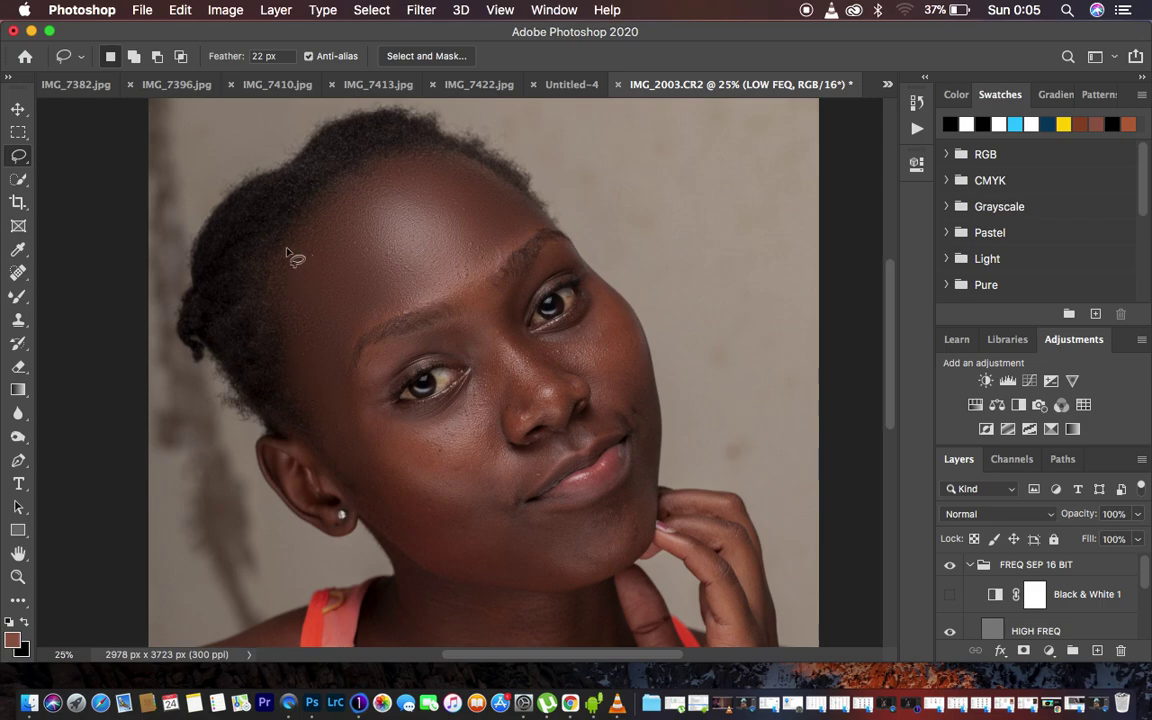
pyautogui.moveTo(285, 248)
pyautogui.mouseDown()
pyautogui.moveTo(290, 372)
pyautogui.moveTo(311, 430)
pyautogui.moveTo(357, 457)
pyautogui.moveTo(363, 426)
pyautogui.moveTo(345, 368)
pyautogui.moveTo(358, 331)
pyautogui.moveTo(472, 292)
pyautogui.moveTo(526, 230)
pyautogui.moveTo(487, 177)
pyautogui.moveTo(430, 157)
pyautogui.moveTo(341, 181)
pyautogui.moveTo(287, 246)
pyautogui.mouseUp()
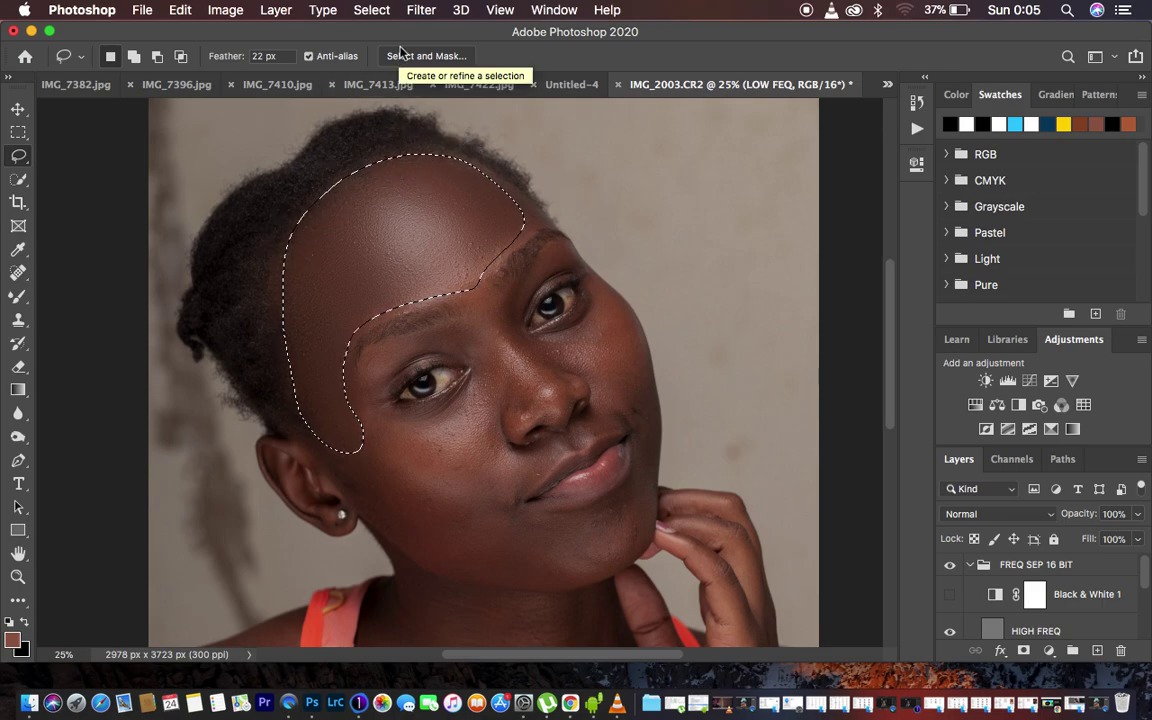
pyautogui.click(421, 10)
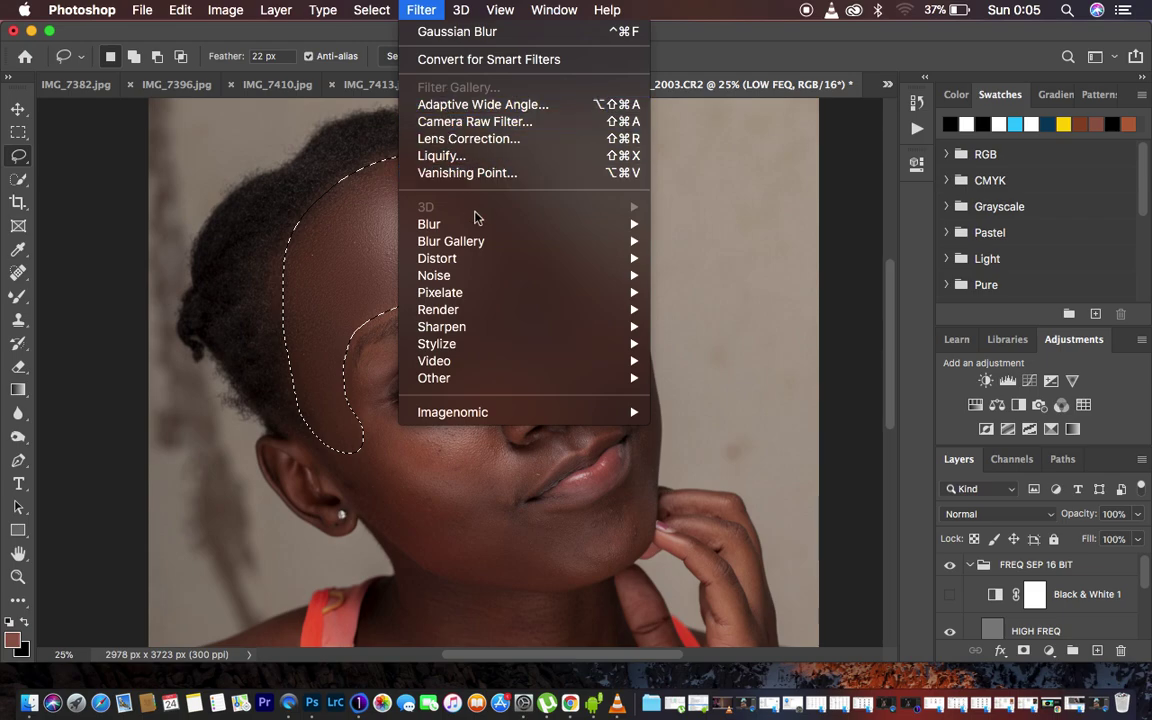
pyautogui.moveTo(479, 222)
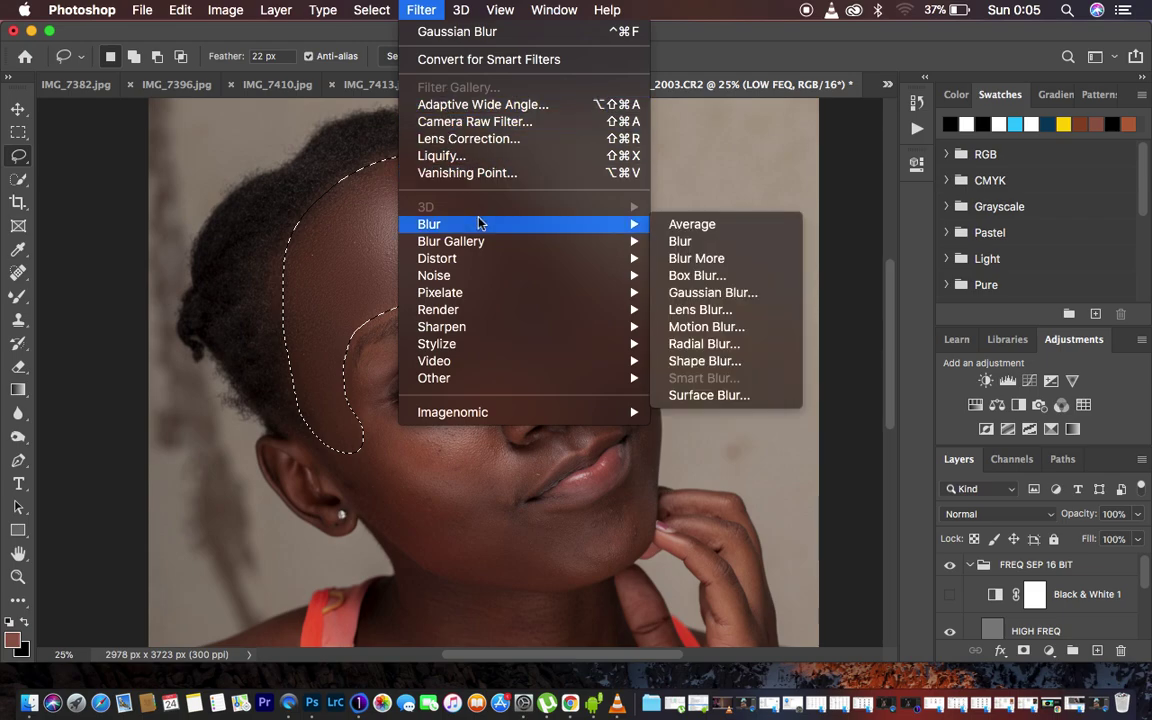
pyautogui.click(728, 293)
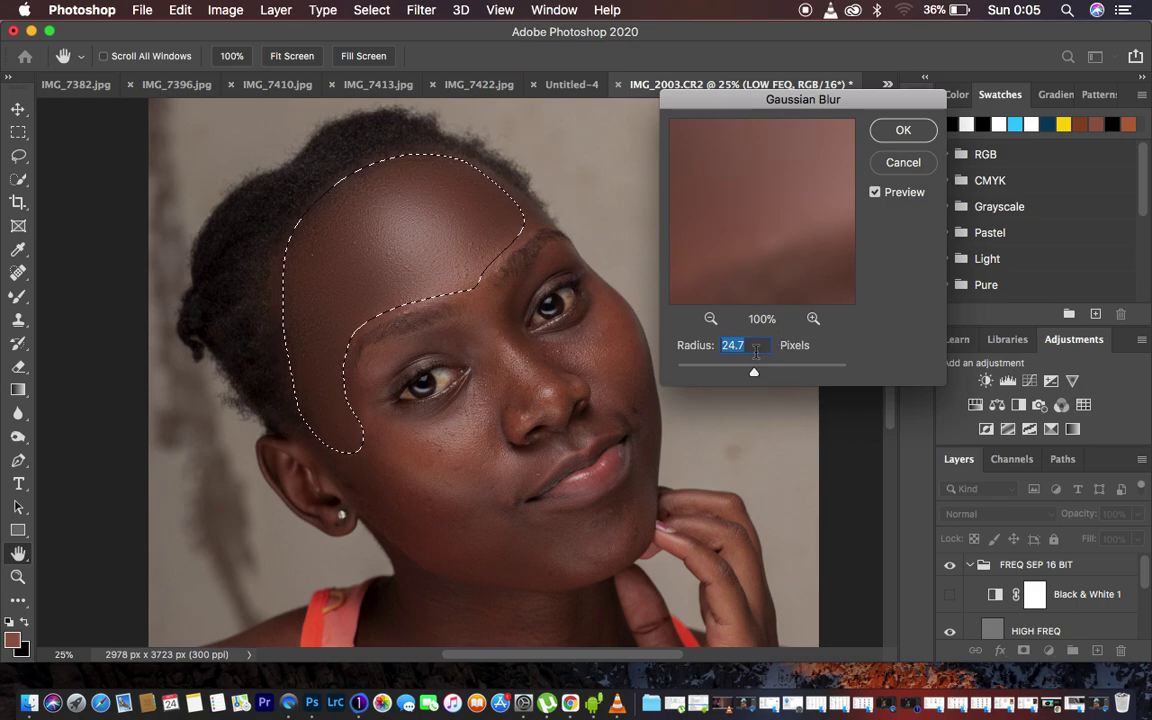
pyautogui.write('8')
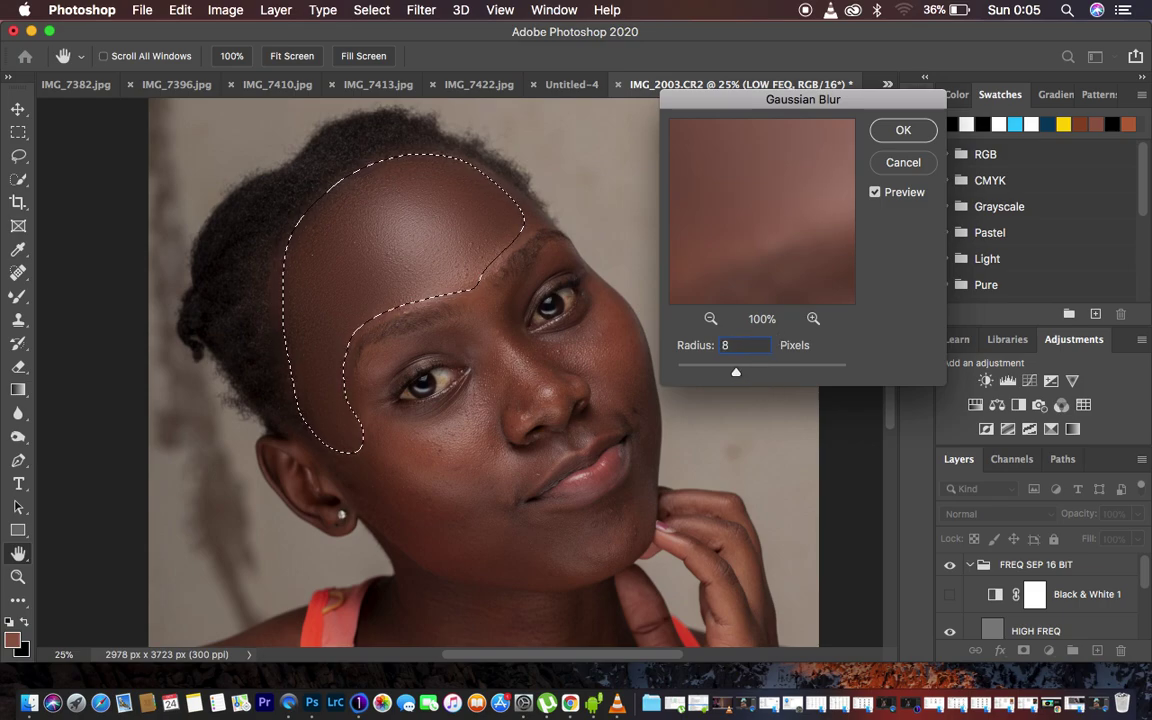
pyautogui.click(736, 371)
pyautogui.write('24')
pyautogui.click(901, 131)
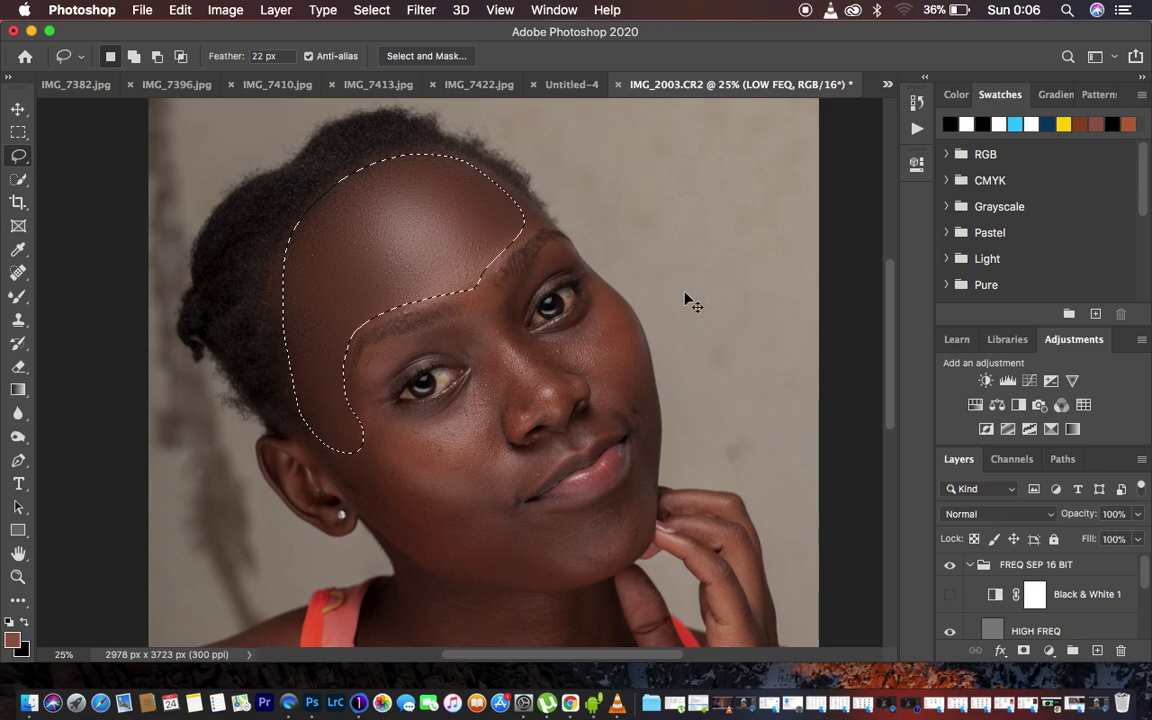
# Inspect the blurred forehead in the wider portrait at 16.7% zoom
pyautogui.press('super+minus')
pyautogui.press('super+minus')
pyautogui.press('super+plus')
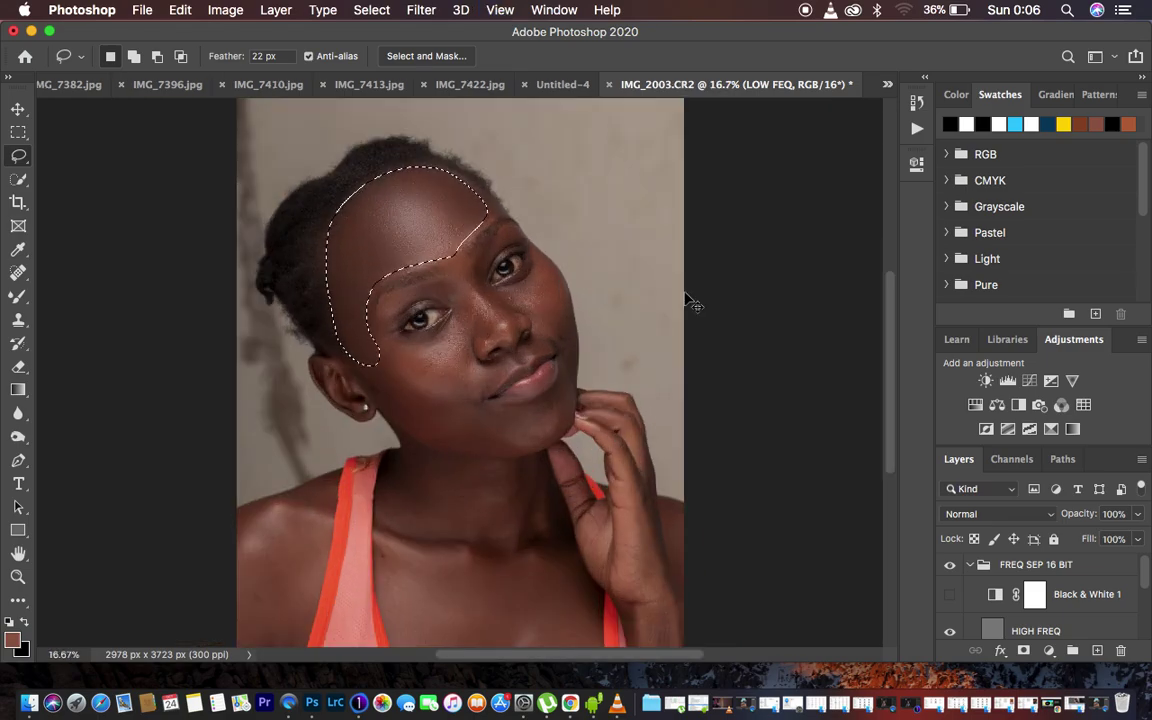
# Deselect the forehead and compare the whole portrait with and without the FREQ SEP 16 BIT group, leaving the group visible
pyautogui.press('super+minus')
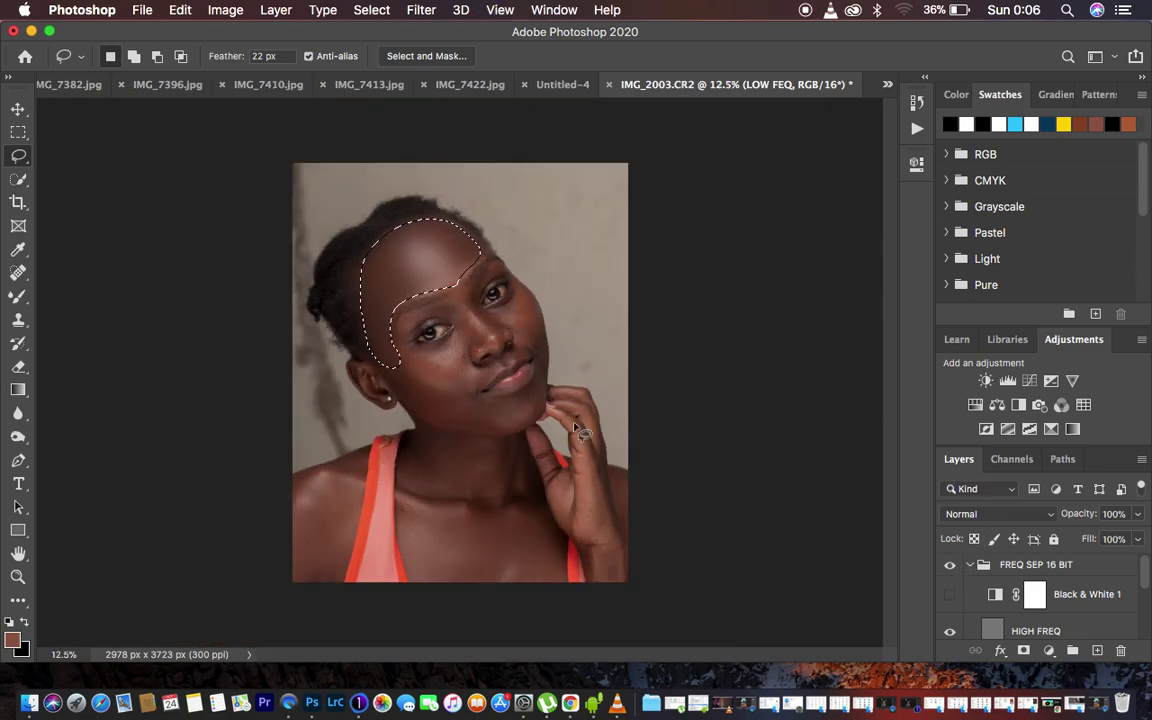
pyautogui.press('super+d')
pyautogui.click(950, 565)
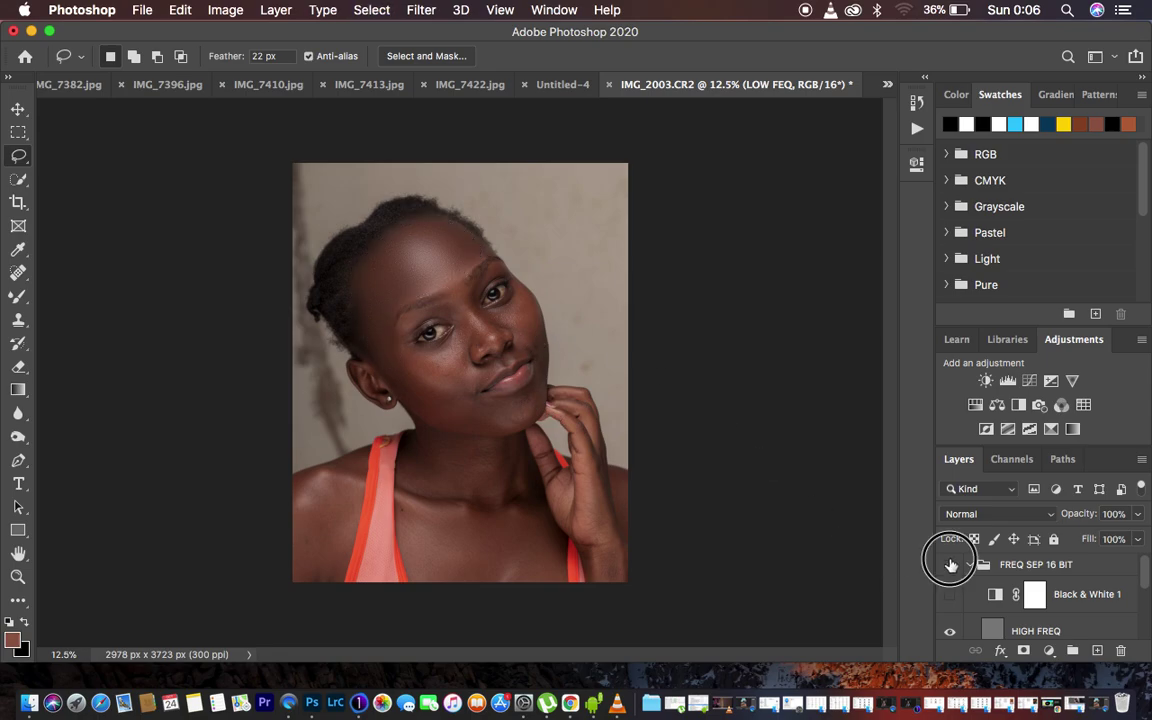
pyautogui.click(950, 565)
pyautogui.click(950, 565)
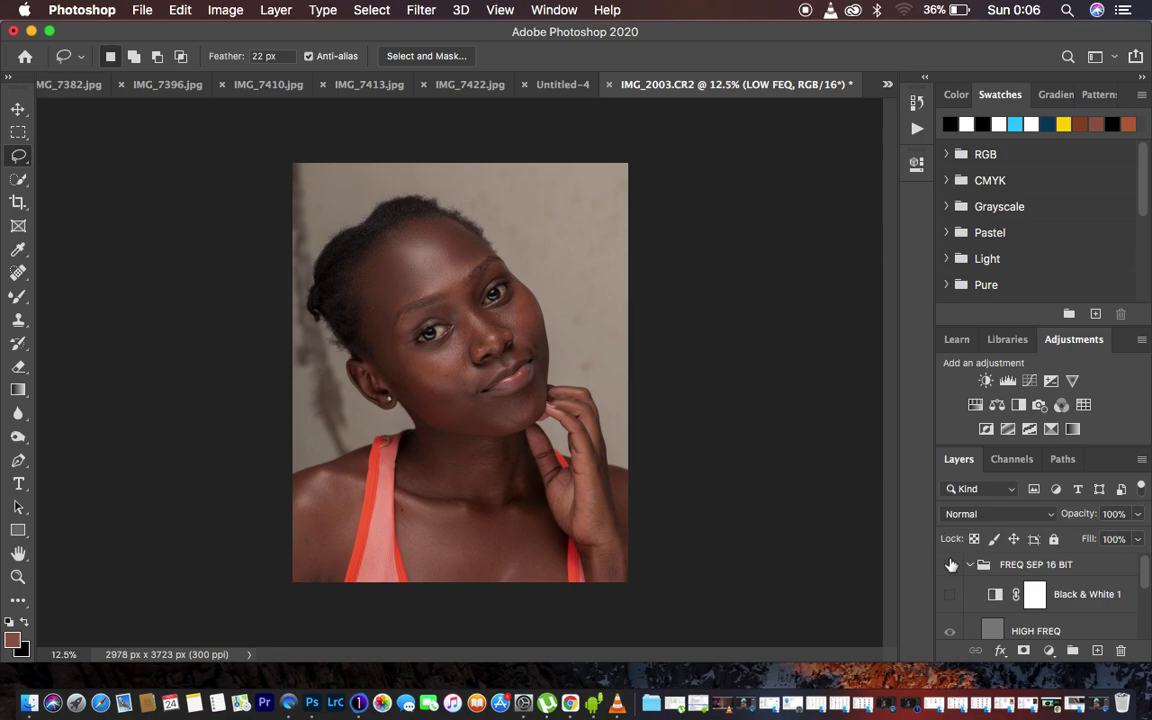
pyautogui.click(950, 565)
pyautogui.click(950, 565)
pyautogui.click(950, 565)
pyautogui.click(950, 565)
pyautogui.click(950, 565)
pyautogui.click(950, 565)
pyautogui.click(950, 565)
# Hide HIGH FREQ, blend the nose-bridge skin on the LOW FEQ layer with a smaller Mixer Brush, and show HIGH FREQ again
pyautogui.press('super+equal')
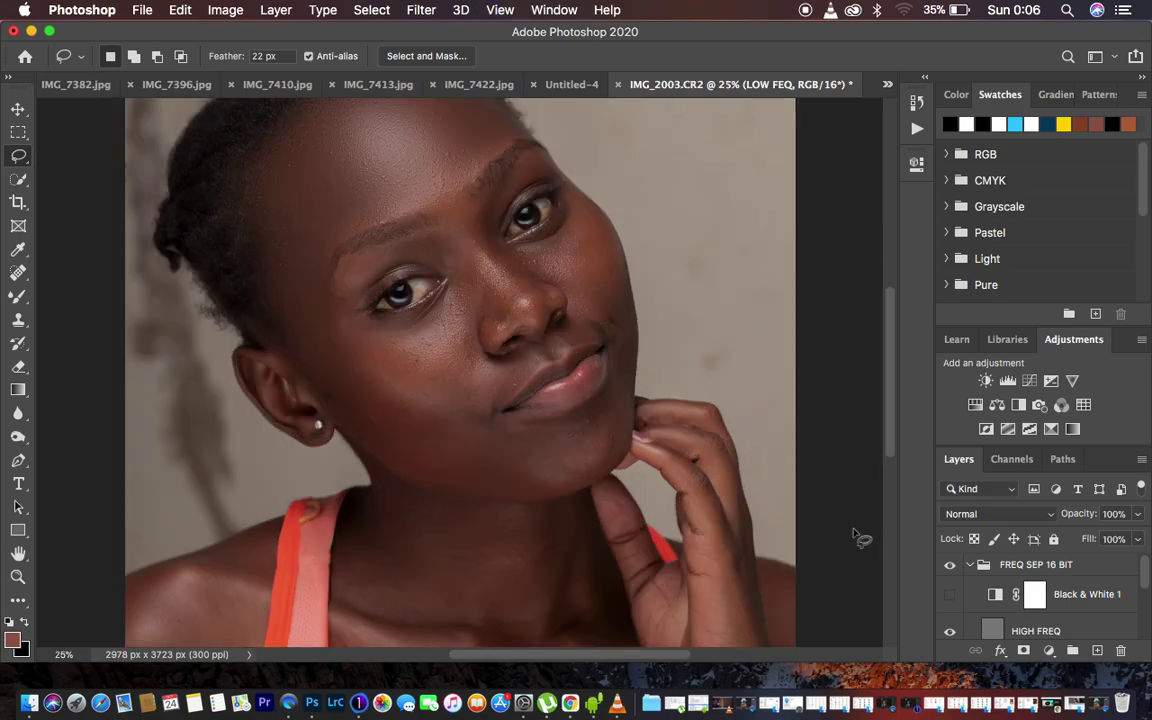
pyautogui.click(17, 295)
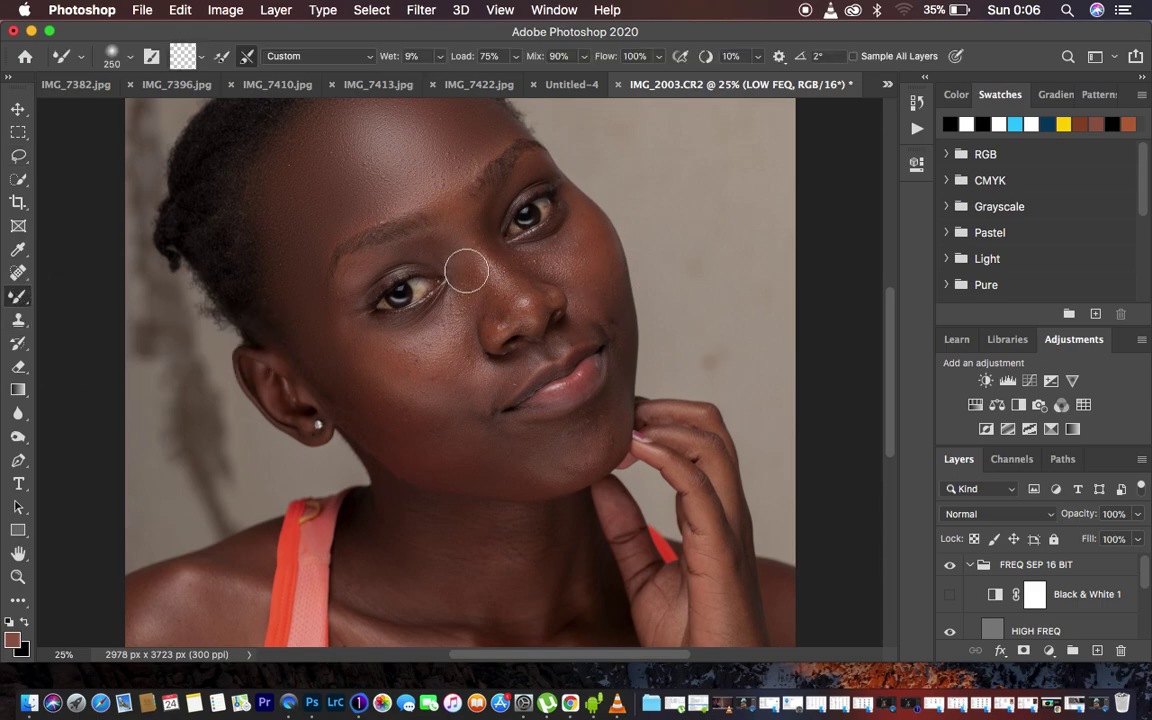
pyautogui.press('[')
pyautogui.press('[')
pyautogui.press('[')
pyautogui.press('[')
pyautogui.click(950, 632)
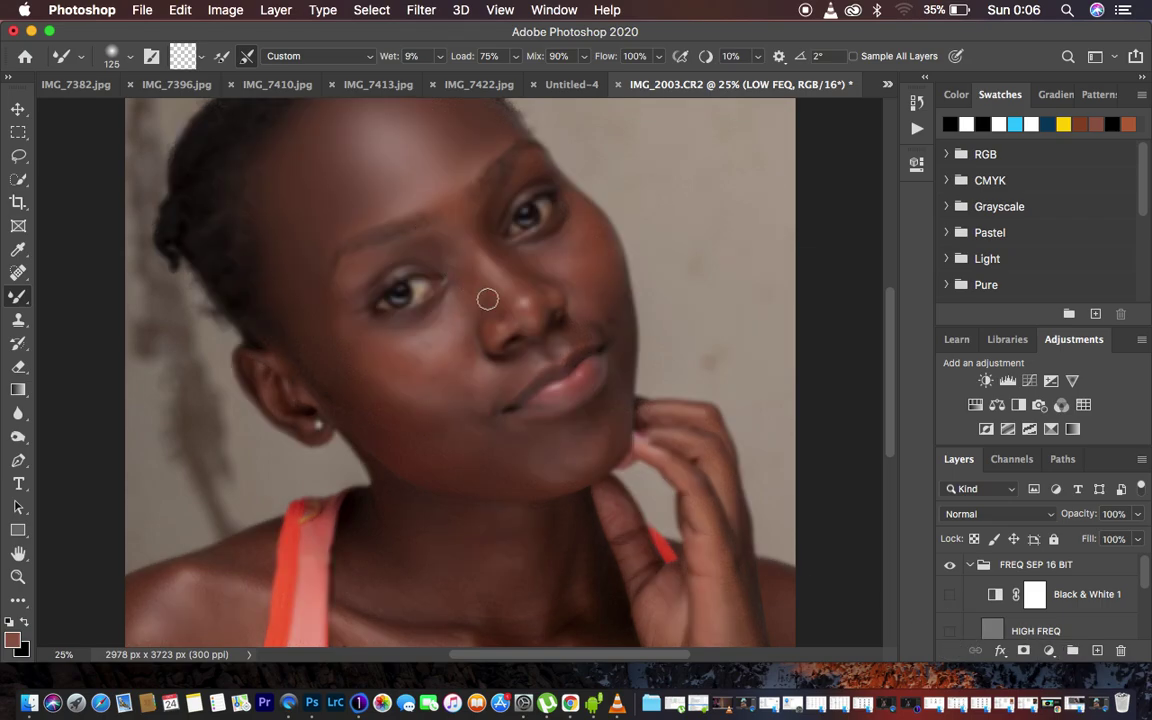
pyautogui.press(']')
pyautogui.press(']')
pyautogui.moveTo(452, 256)
pyautogui.mouseDown()
pyautogui.moveTo(493, 305)
pyautogui.moveTo(450, 255)
pyautogui.moveTo(470, 270)
pyautogui.moveTo(451, 256)
pyautogui.moveTo(496, 301)
pyautogui.moveTo(436, 252)
pyautogui.moveTo(460, 275)
pyautogui.moveTo(505, 268)
pyautogui.moveTo(480, 236)
pyautogui.moveTo(510, 275)
pyautogui.moveTo(508, 257)
pyautogui.moveTo(532, 278)
pyautogui.moveTo(480, 222)
pyautogui.moveTo(463, 241)
pyautogui.moveTo(458, 213)
pyautogui.moveTo(511, 290)
pyautogui.moveTo(491, 265)
pyautogui.moveTo(530, 278)
pyautogui.moveTo(537, 324)
pyautogui.moveTo(494, 301)
pyautogui.moveTo(485, 313)
pyautogui.moveTo(460, 255)
pyautogui.moveTo(471, 267)
pyautogui.moveTo(424, 242)
pyautogui.moveTo(486, 237)
pyautogui.moveTo(542, 288)
pyautogui.mouseUp()
pyautogui.press('[')
pyautogui.press('[')
pyautogui.click(950, 631)
# Compare the nose retouch at 25% zoom with and without the FREQ SEP 16 BIT group, leaving the group visible
pyautogui.click(950, 566)
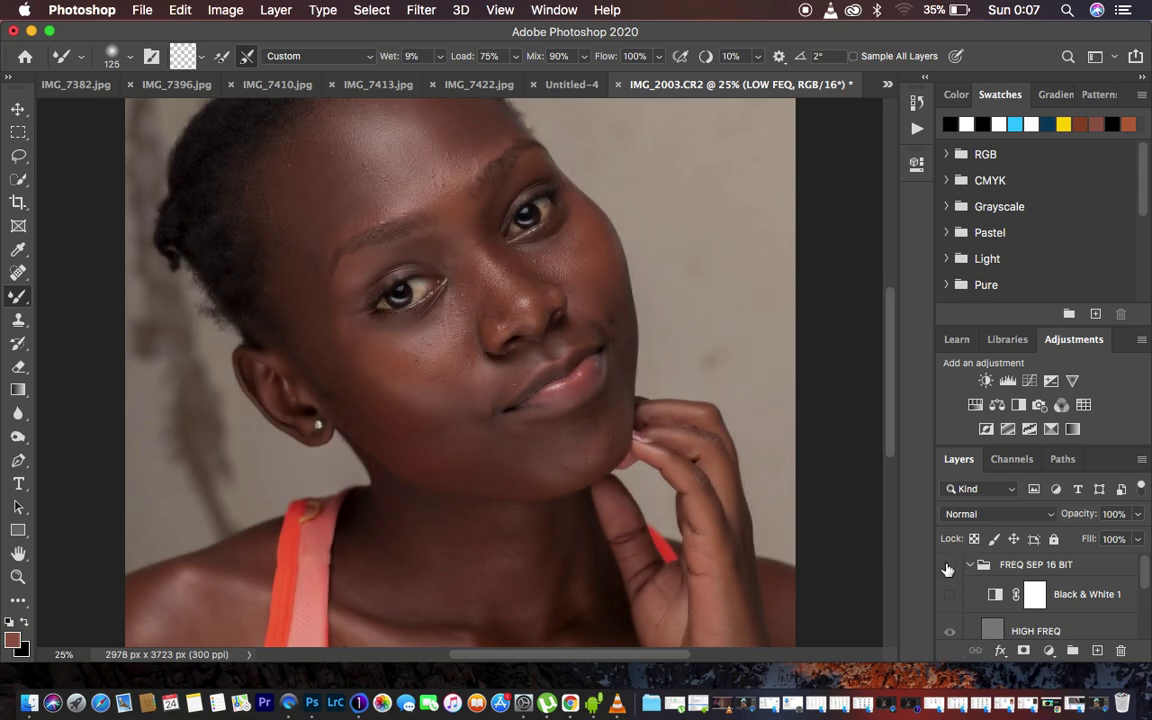
pyautogui.click(950, 566)
pyautogui.click(949, 567)
pyautogui.click(949, 567)
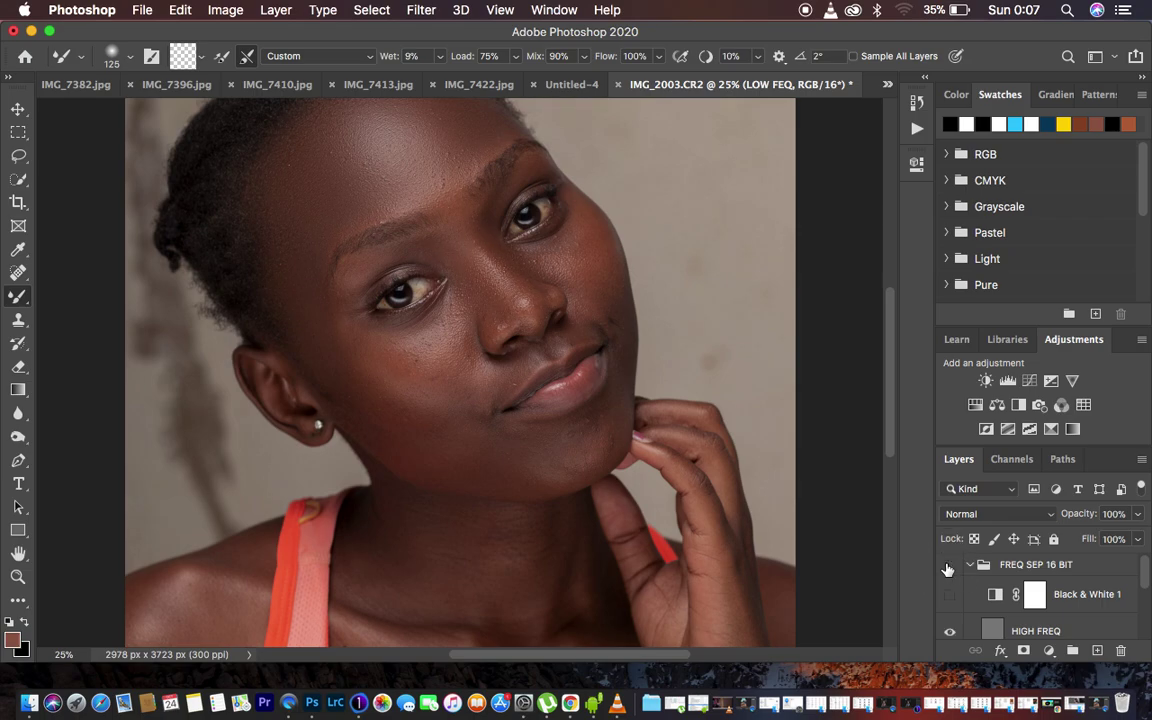
pyautogui.click(949, 567)
pyautogui.click(949, 567)
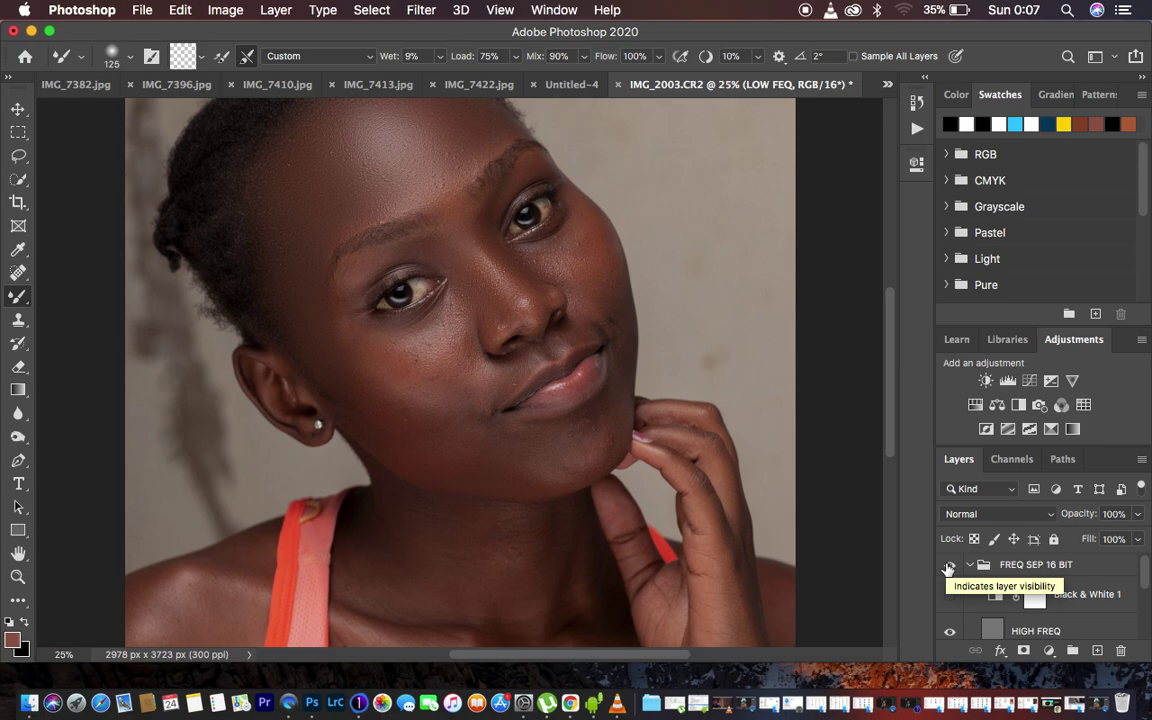
pyautogui.click(949, 567)
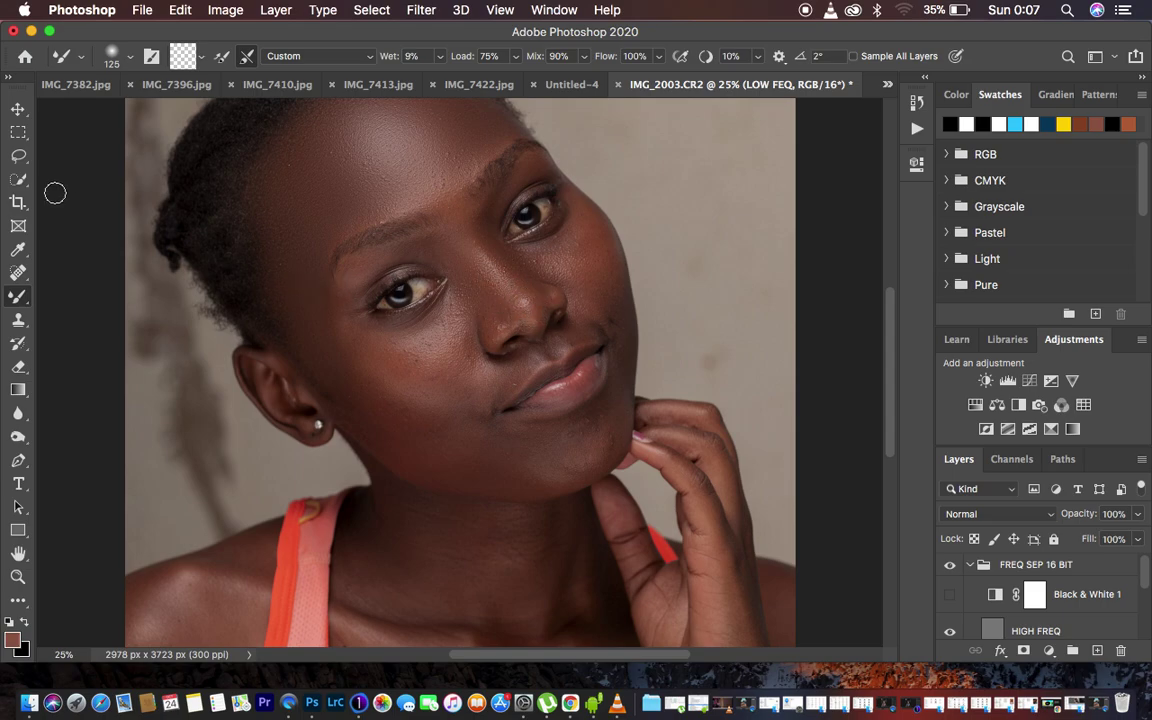
# Try a Gaussian Blur on the LOW FEQ layer over the whole nose bridge, lassoed with a 22 px feather, and deselect
pyautogui.click(19, 157)
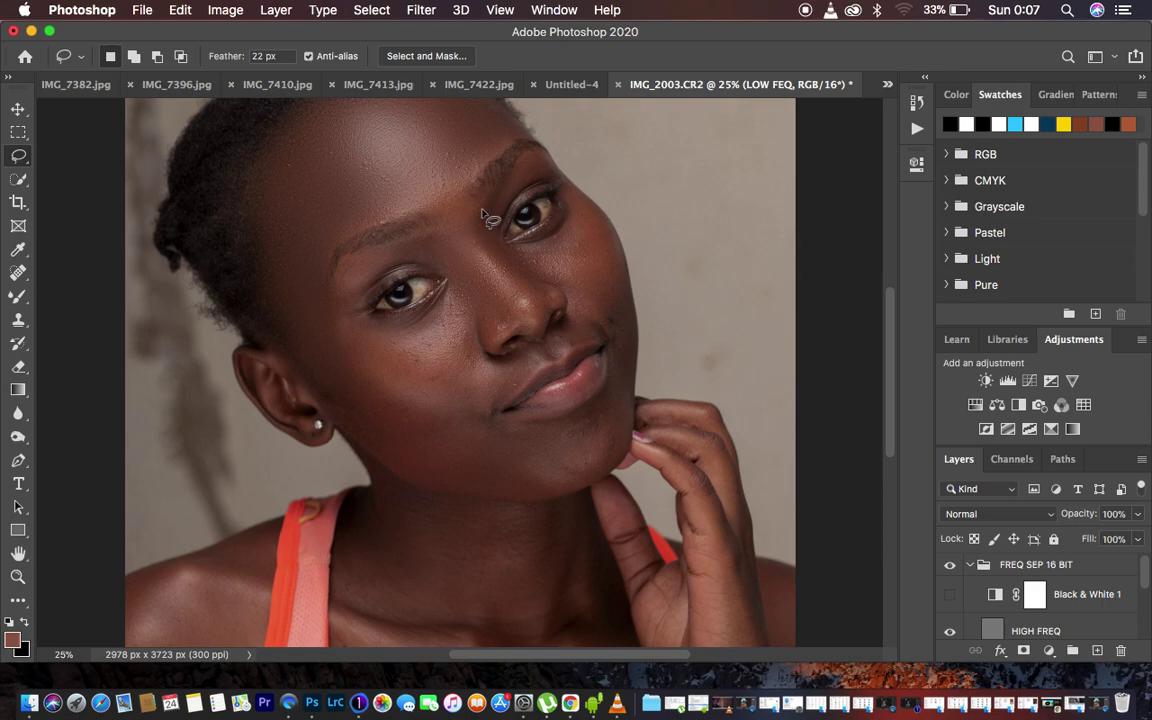
pyautogui.moveTo(482, 210)
pyautogui.mouseDown()
pyautogui.moveTo(441, 230)
pyautogui.moveTo(449, 272)
pyautogui.moveTo(480, 316)
pyautogui.moveTo(512, 333)
pyautogui.moveTo(535, 320)
pyautogui.moveTo(548, 268)
pyautogui.moveTo(478, 215)
pyautogui.mouseUp()
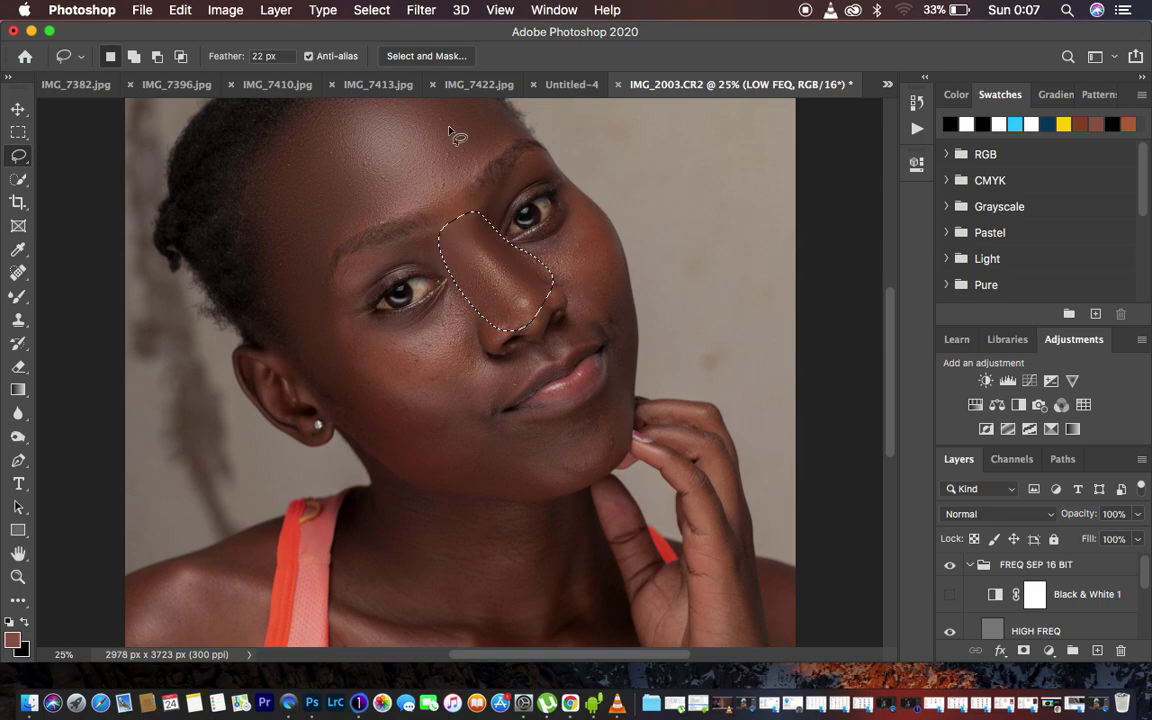
pyautogui.rightClick(488, 264)
pyautogui.click(565, 535)
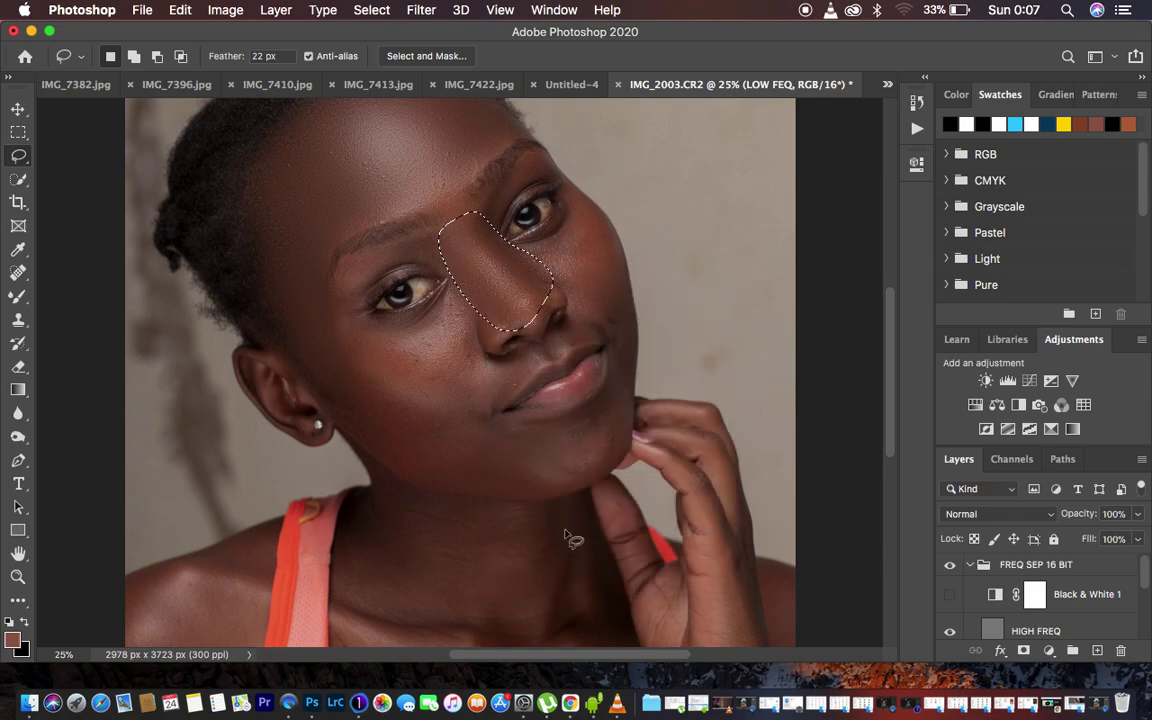
pyautogui.click(611, 258)
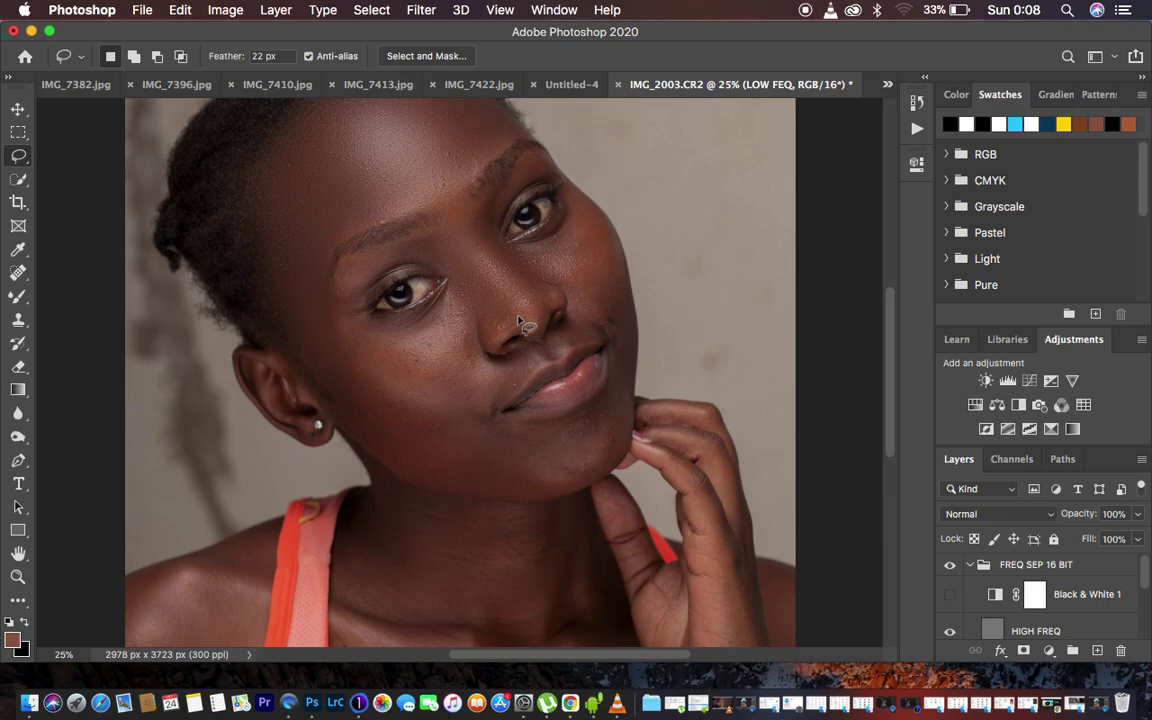
# Check the blurred nose bridge by toggling the FREQ SEP 16 BIT group off and on, leaving it visible
pyautogui.click(950, 566)
pyautogui.click(950, 567)
pyautogui.click(950, 567)
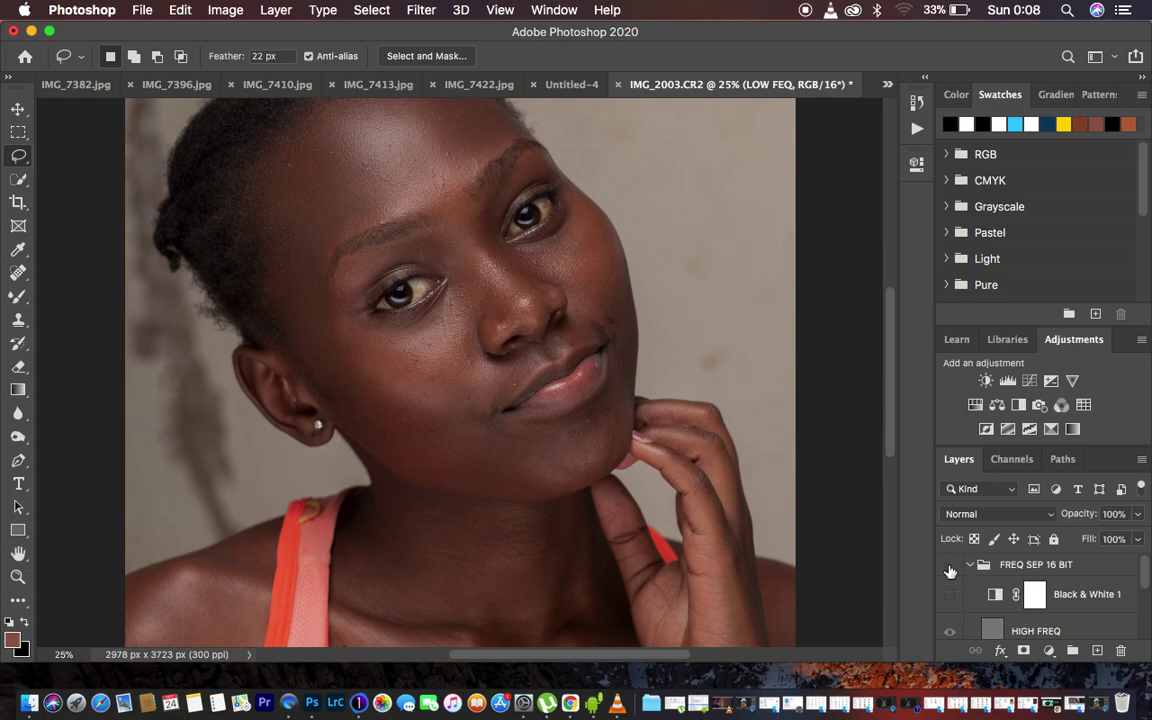
pyautogui.click(950, 567)
pyautogui.click(950, 567)
pyautogui.click(950, 567)
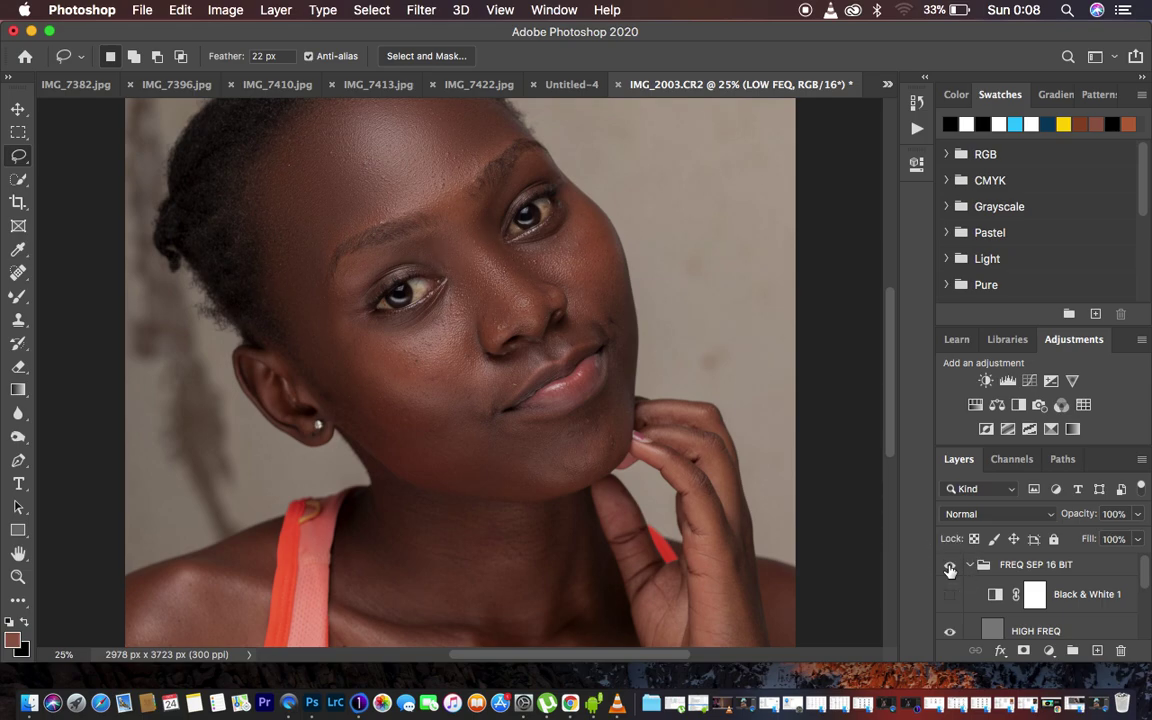
pyautogui.click(950, 567)
pyautogui.click(950, 567)
# Revert the document history to the Layer Visibility state just before the nose lasso and its Gaussian Blur
pyautogui.click(916, 128)
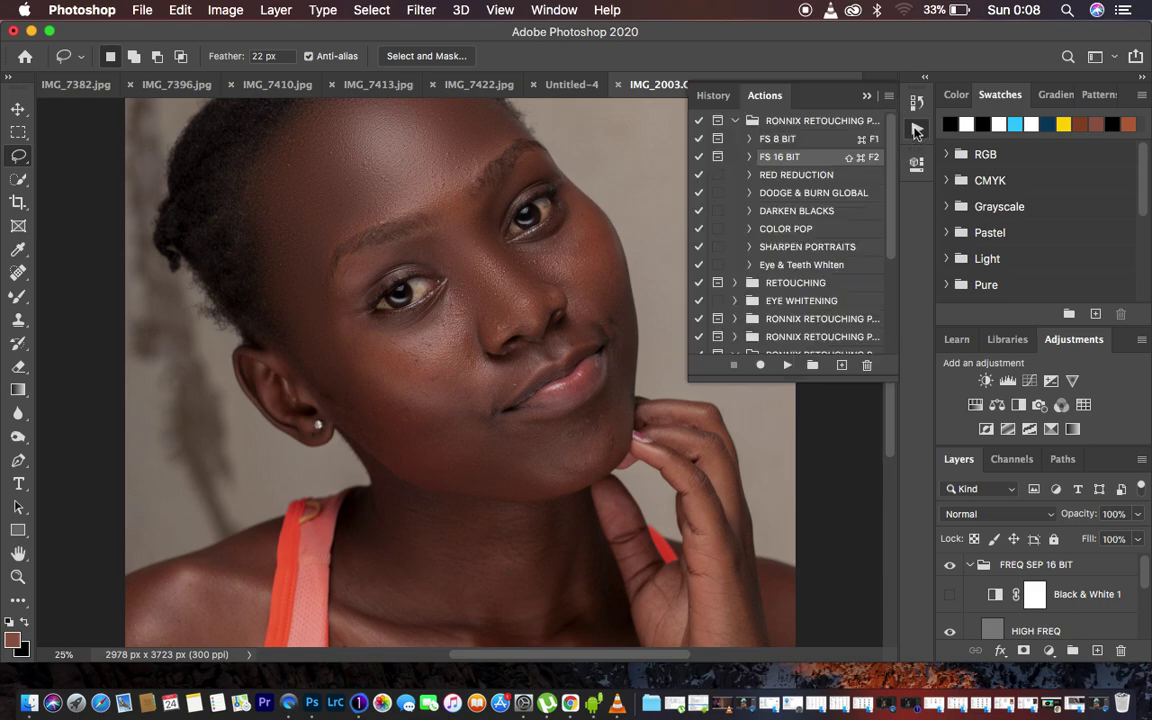
pyautogui.click(719, 98)
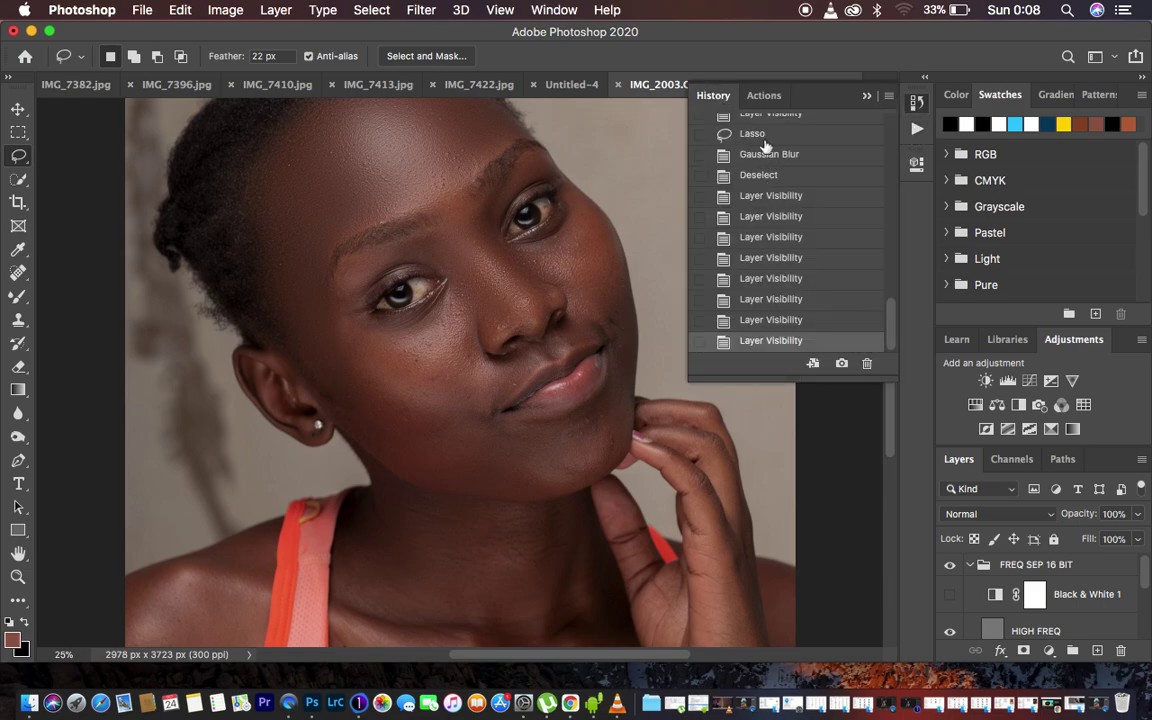
pyautogui.click(705, 134)
pyautogui.scroll(1, 765, 142)
pyautogui.scroll(1, 765, 142)
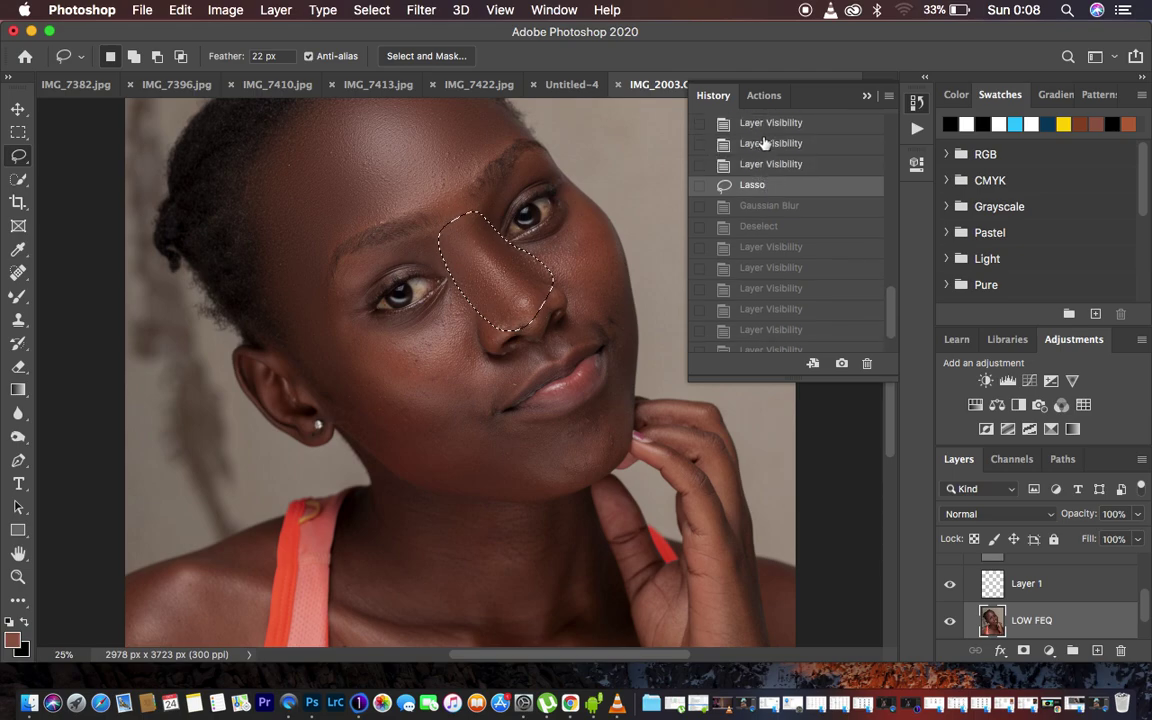
pyautogui.click(753, 160)
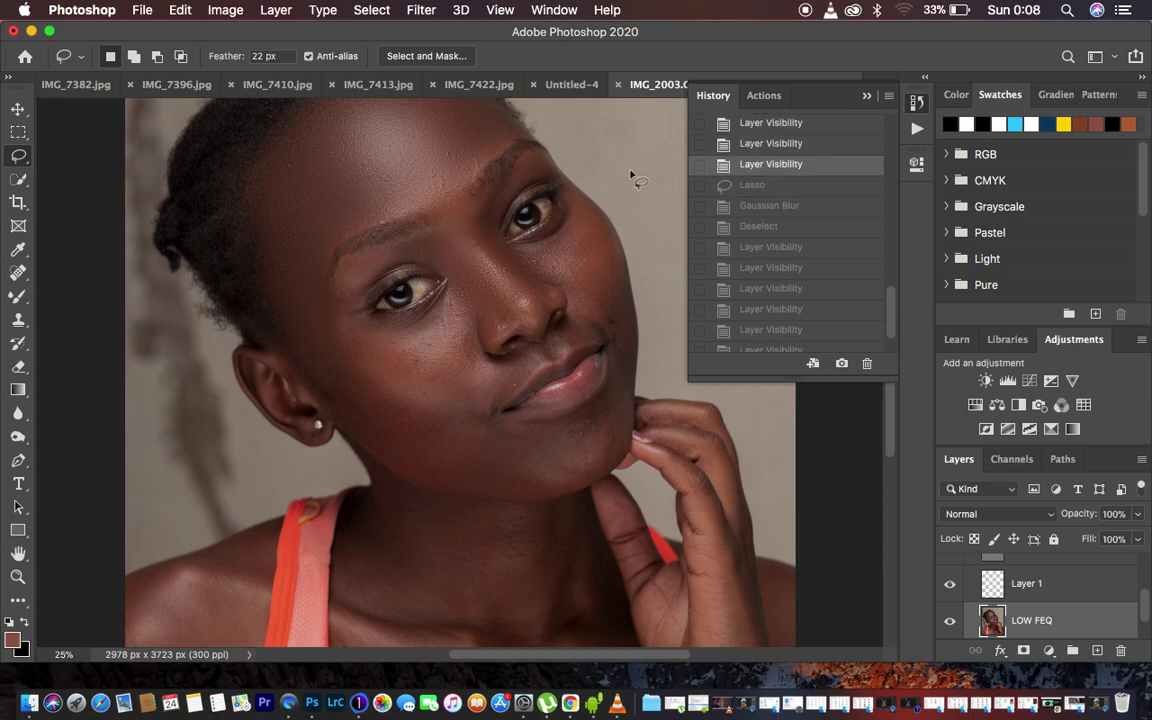
pyautogui.click(867, 95)
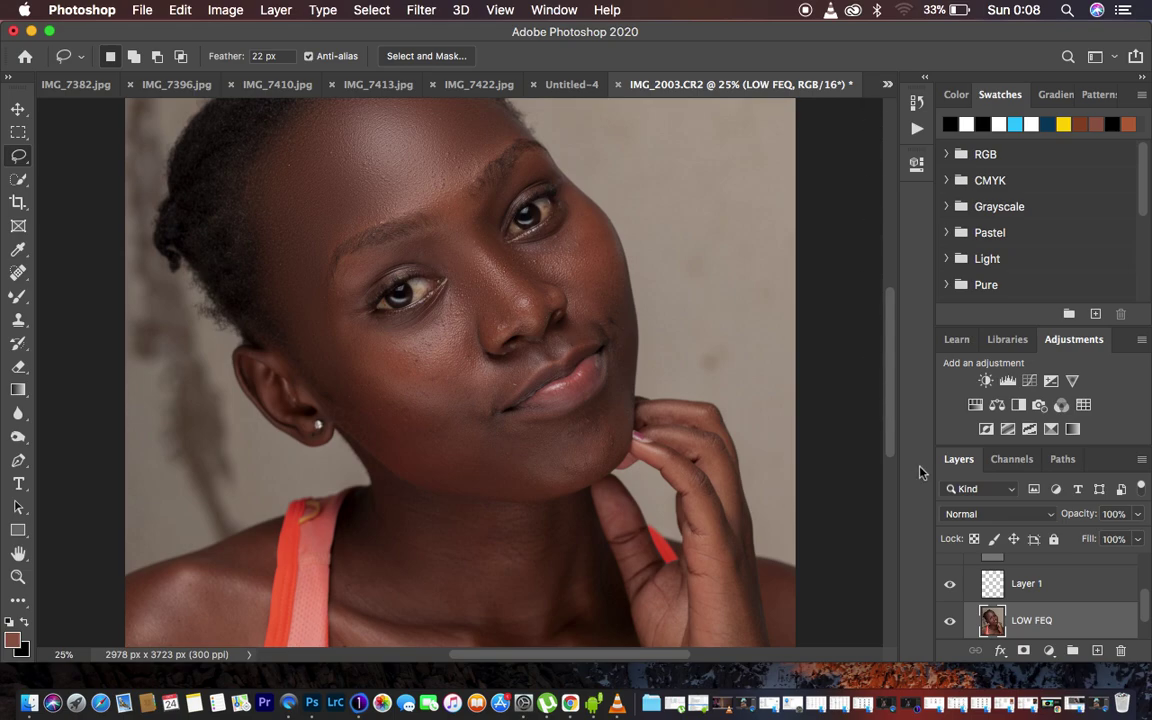
# Compare the face after the history revert with and without the FREQ SEP 16 BIT group, leaving the group visible
pyautogui.scroll(3, 1005, 592)
pyautogui.click(951, 567)
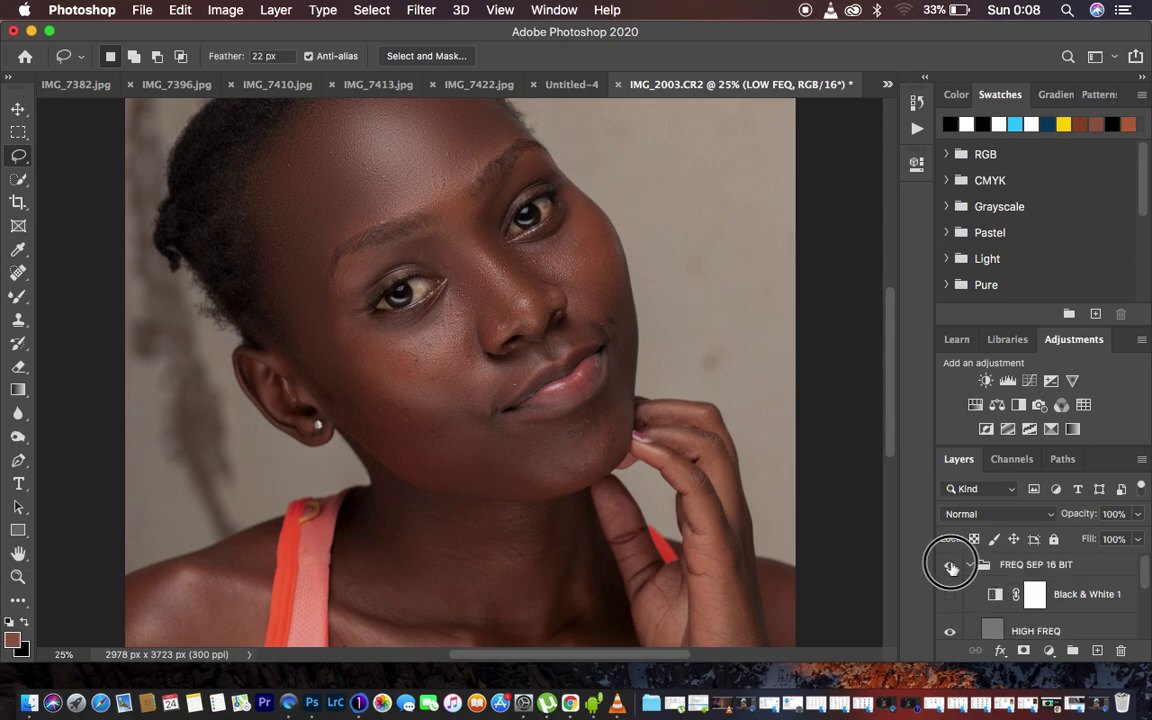
pyautogui.click(951, 567)
pyautogui.click(951, 567)
pyautogui.click(951, 567)
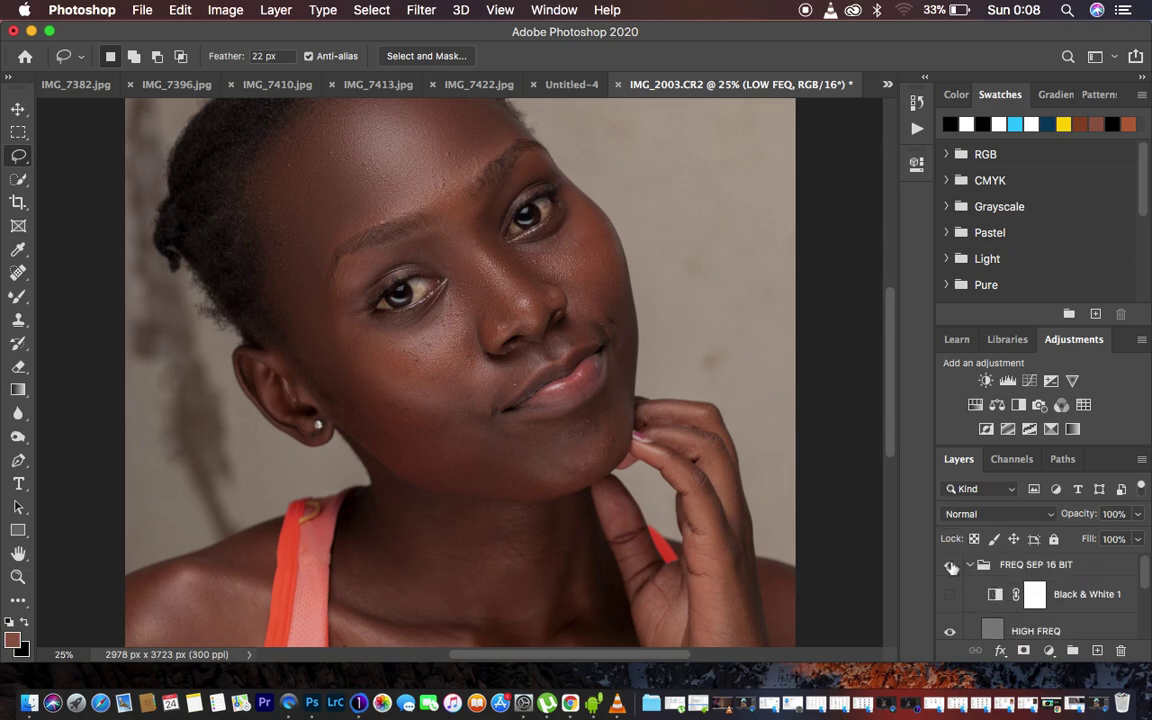
pyautogui.click(951, 567)
pyautogui.click(951, 567)
# Lasso narrow strips on both sides of the nose with a 22 px feather and apply Gaussian Blur to each, then deselect
pyautogui.moveTo(408, 243)
pyautogui.mouseDown()
pyautogui.moveTo(424, 237)
pyautogui.moveTo(466, 261)
pyautogui.moveTo(495, 295)
pyautogui.moveTo(500, 326)
pyautogui.moveTo(465, 322)
pyautogui.moveTo(446, 268)
pyautogui.moveTo(417, 253)
pyautogui.mouseUp()
pyautogui.rightClick(463, 288)
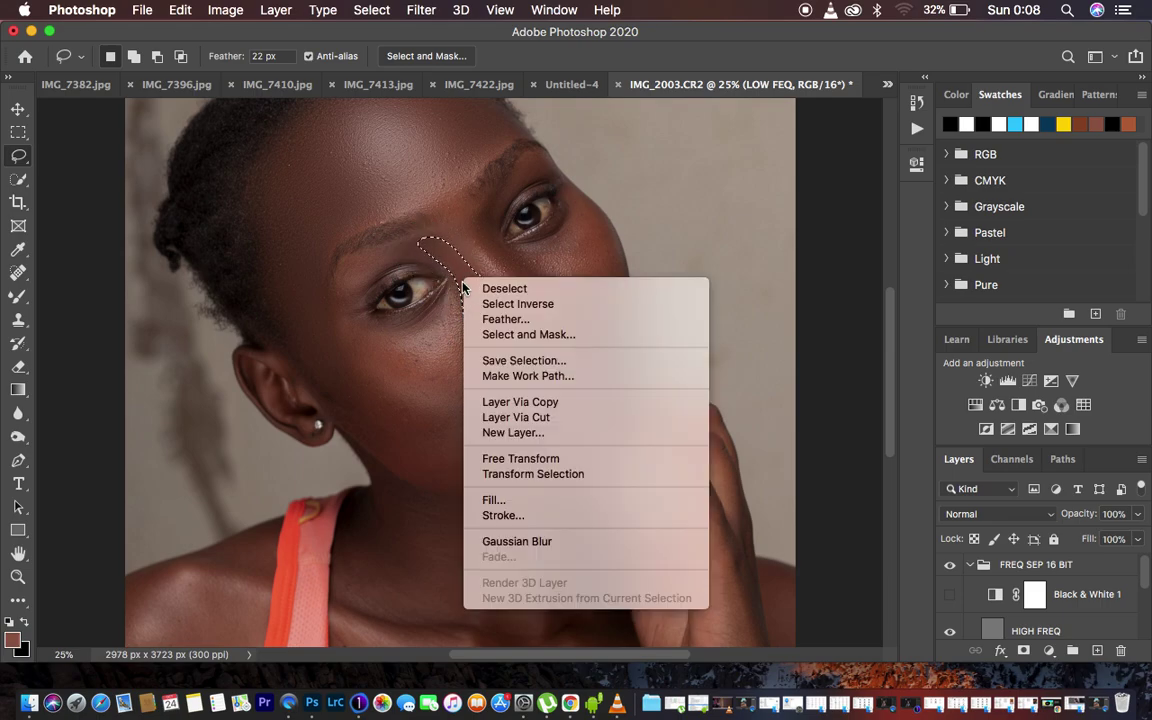
pyautogui.click(540, 541)
pyautogui.moveTo(477, 215)
pyautogui.mouseDown()
pyautogui.moveTo(538, 299)
pyautogui.moveTo(543, 270)
pyautogui.moveTo(481, 221)
pyautogui.mouseUp()
pyautogui.rightClick(513, 262)
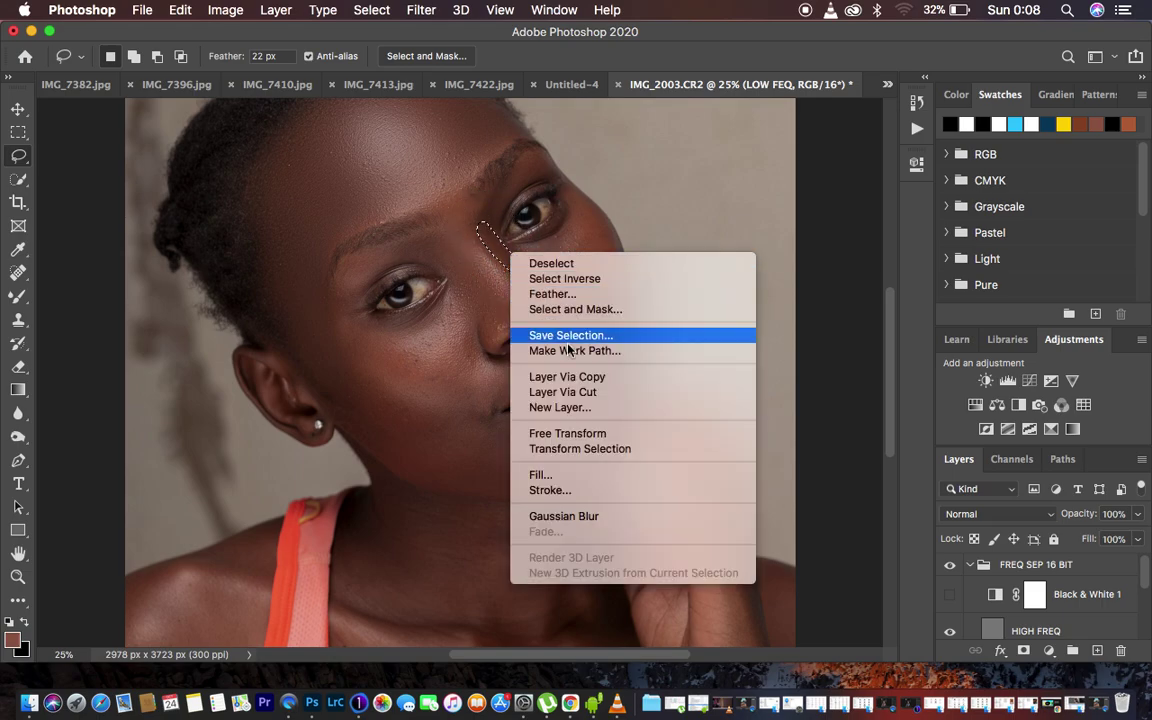
pyautogui.click(609, 517)
pyautogui.click(601, 384)
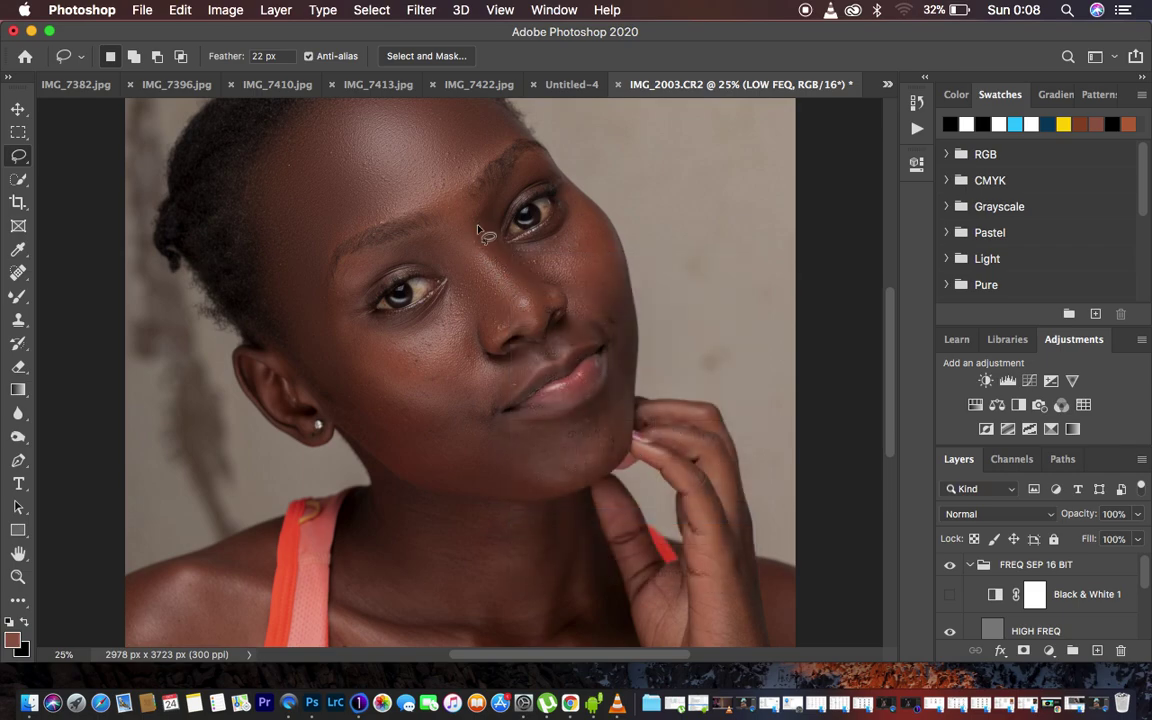
# Lasso a narrow strip along the ridge of the nose with a 22 px feather and apply Gaussian Blur on LOW FEQ
pyautogui.moveTo(464, 222)
pyautogui.mouseDown()
pyautogui.moveTo(467, 256)
pyautogui.moveTo(522, 319)
pyautogui.moveTo(534, 306)
pyautogui.moveTo(465, 225)
pyautogui.mouseUp()
pyautogui.rightClick(499, 269)
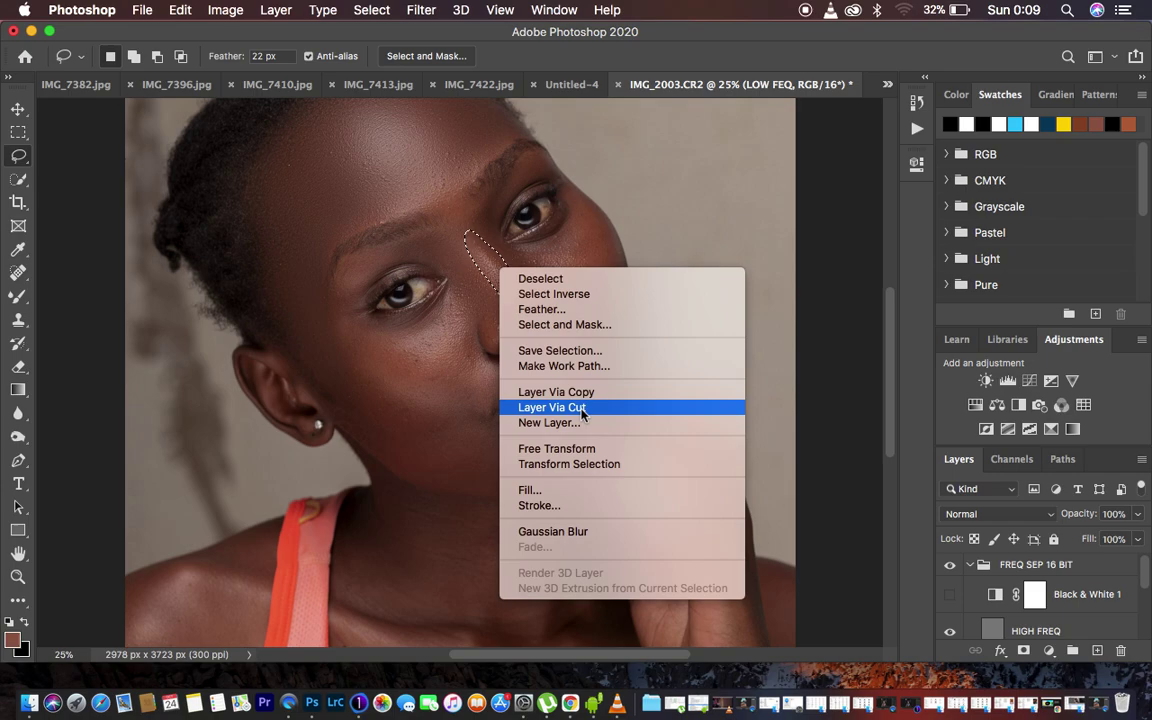
pyautogui.click(591, 530)
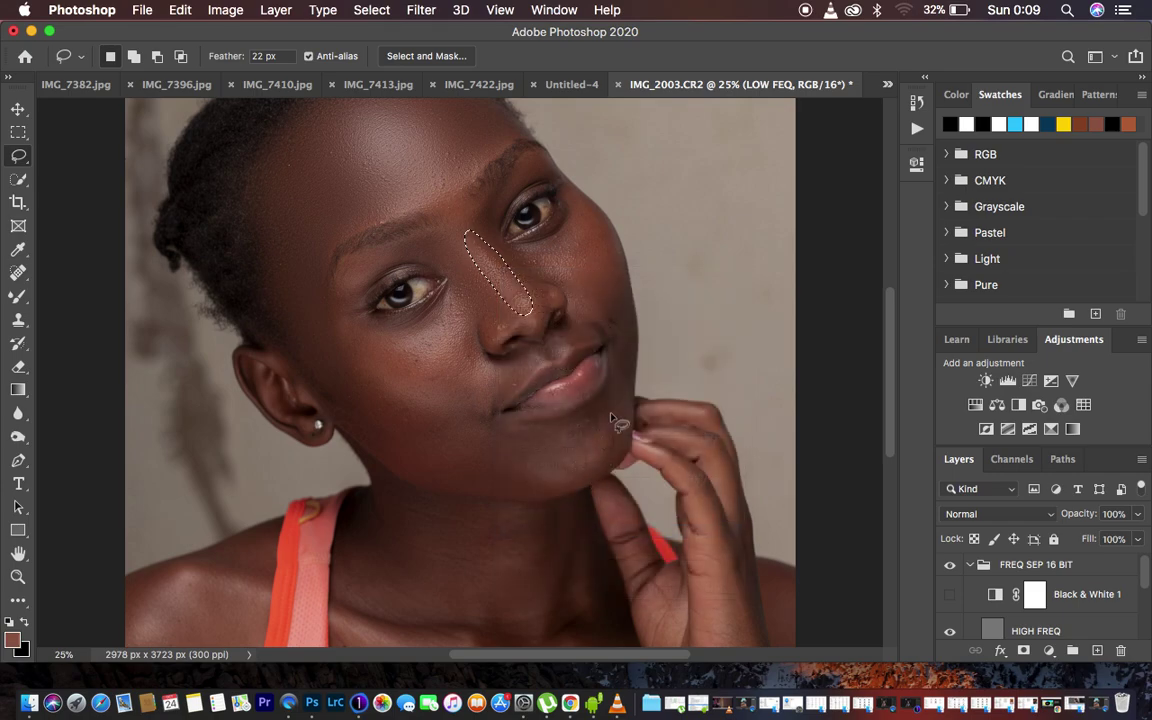
# Fade the nose-ridge Gaussian Blur to 1% opacity in Normal mode and deselect the strip
pyautogui.rightClick(502, 283)
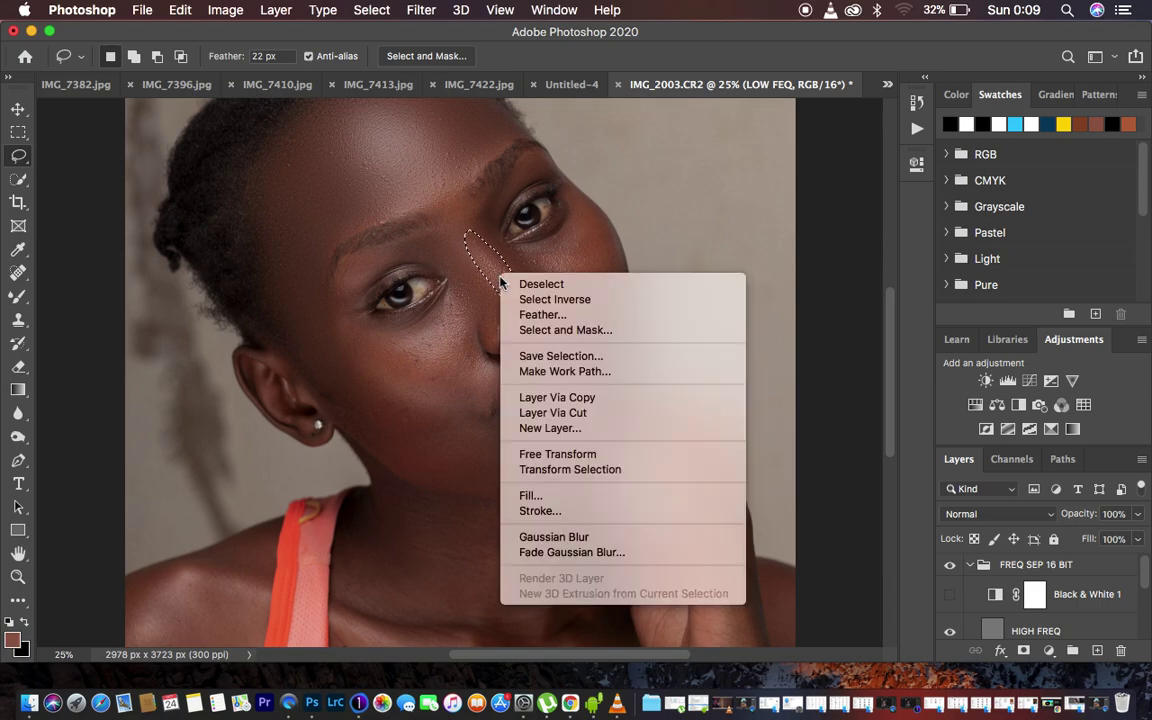
pyautogui.click(594, 553)
pyautogui.moveTo(635, 216); pyautogui.dragTo(532, 212)
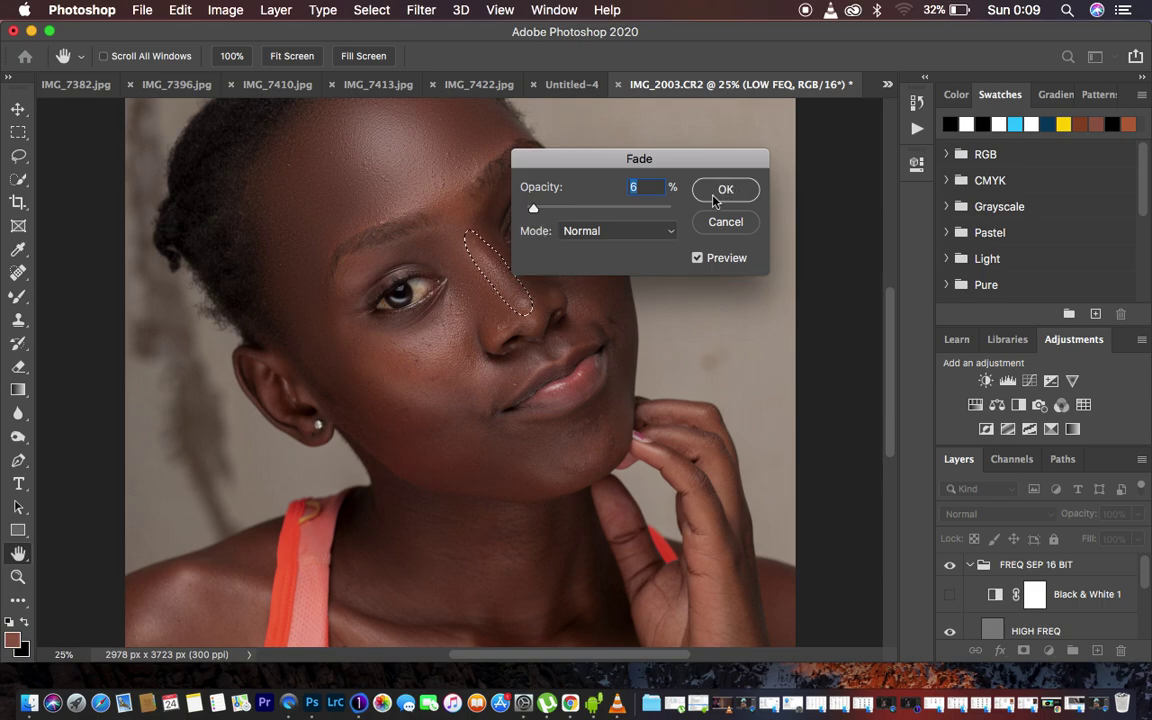
pyautogui.moveTo(533, 210); pyautogui.dragTo(528, 213)
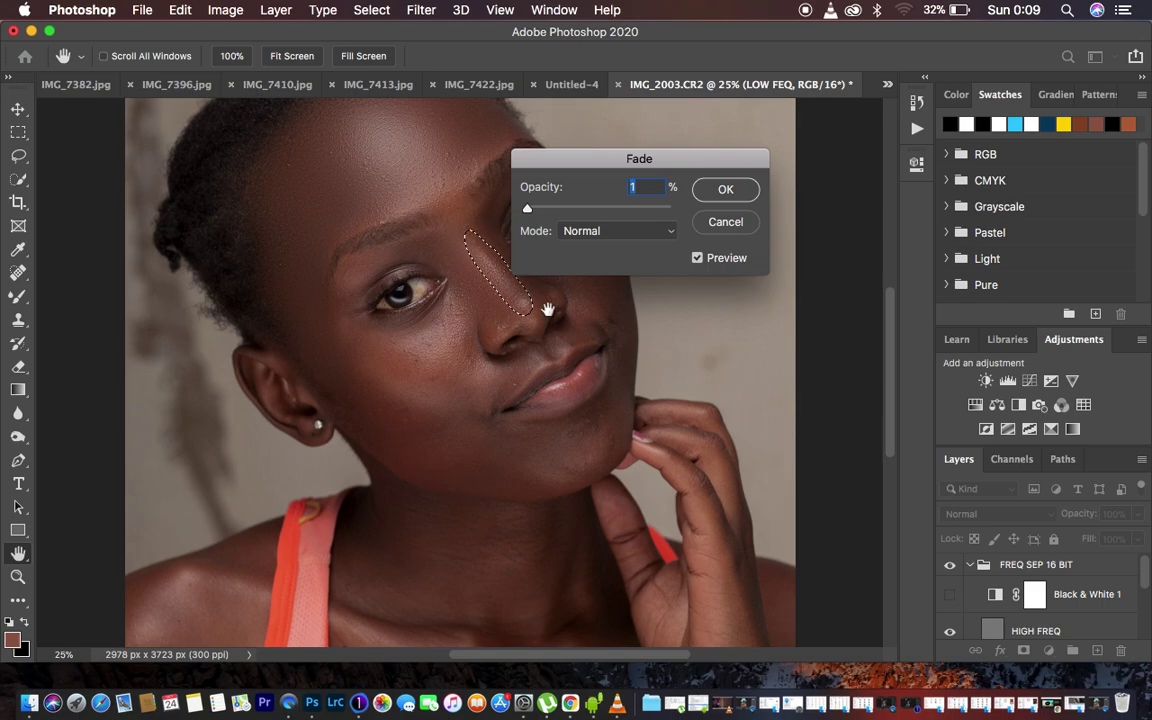
pyautogui.click(725, 190)
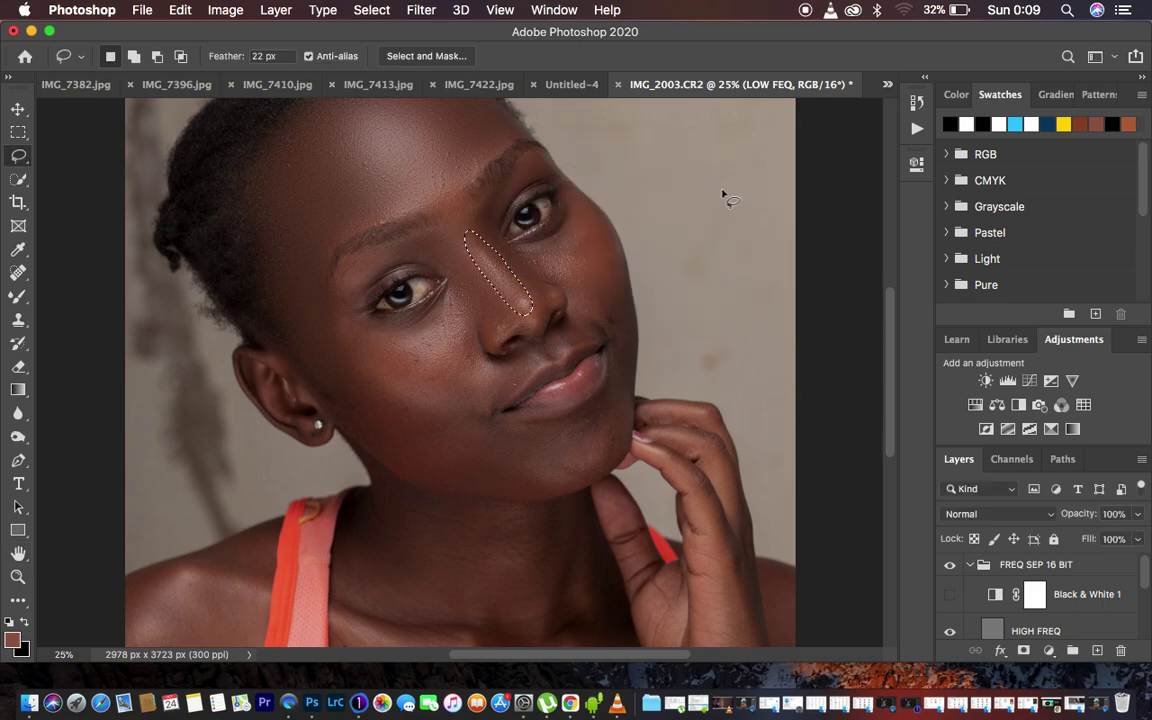
pyautogui.click(544, 237)
# Inspect the retouched nose in the whole portrait at 12.5% zoom
pyautogui.press('super+minus')
pyautogui.press('super+minus')
pyautogui.press('super+minus')
pyautogui.press('super+equal')
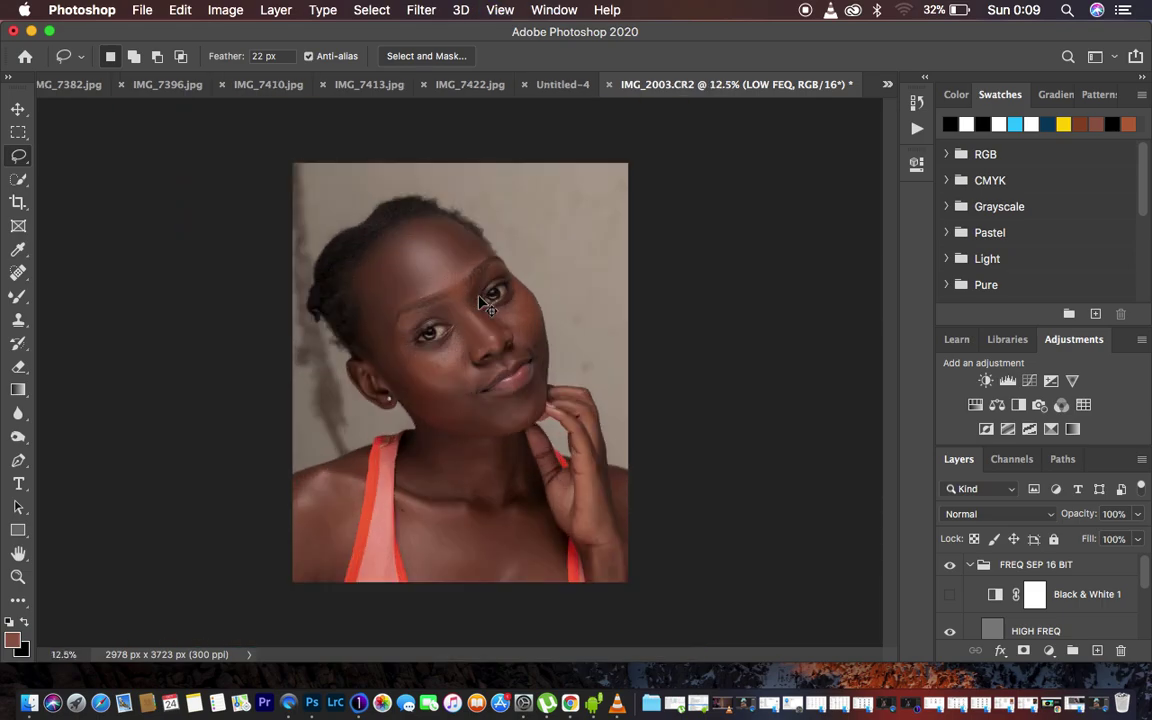